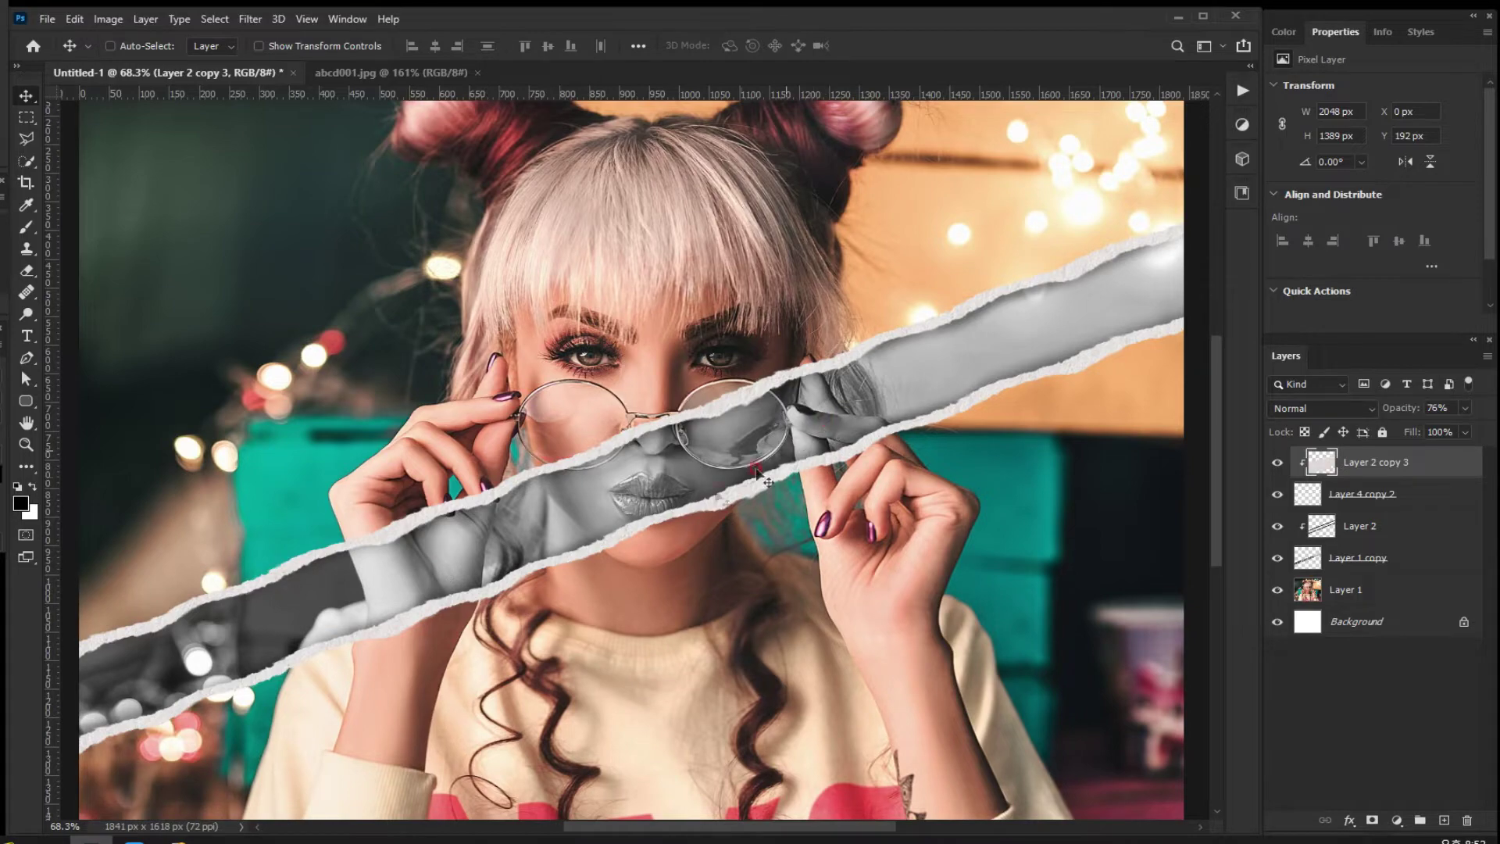
Examine the torn white paper edges around the grayscale strip that crosses the portrait.
scroll(587, 490, up, 11)
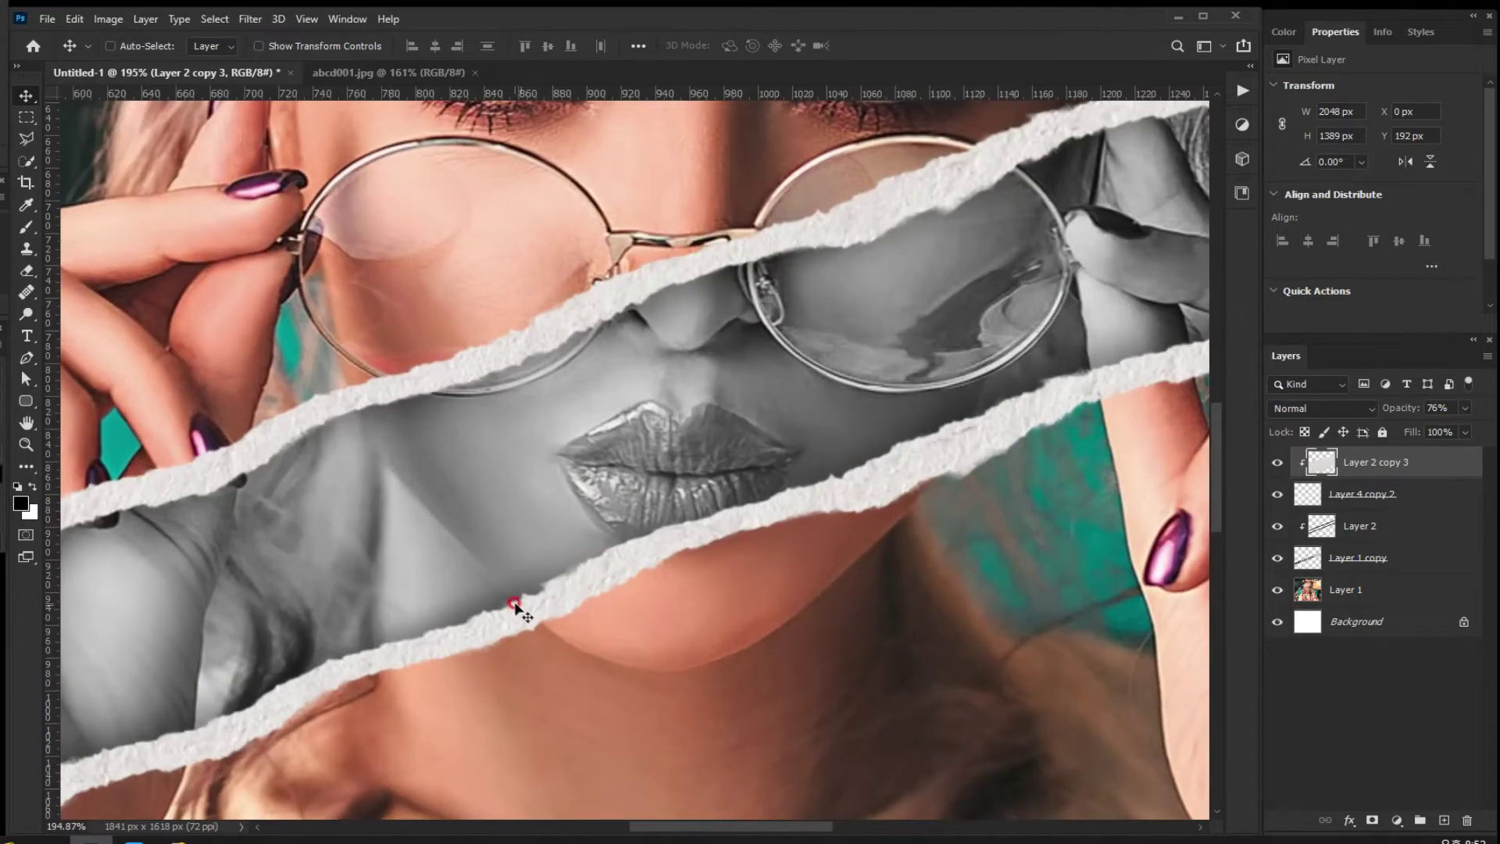
scroll(456, 641, up, 4)
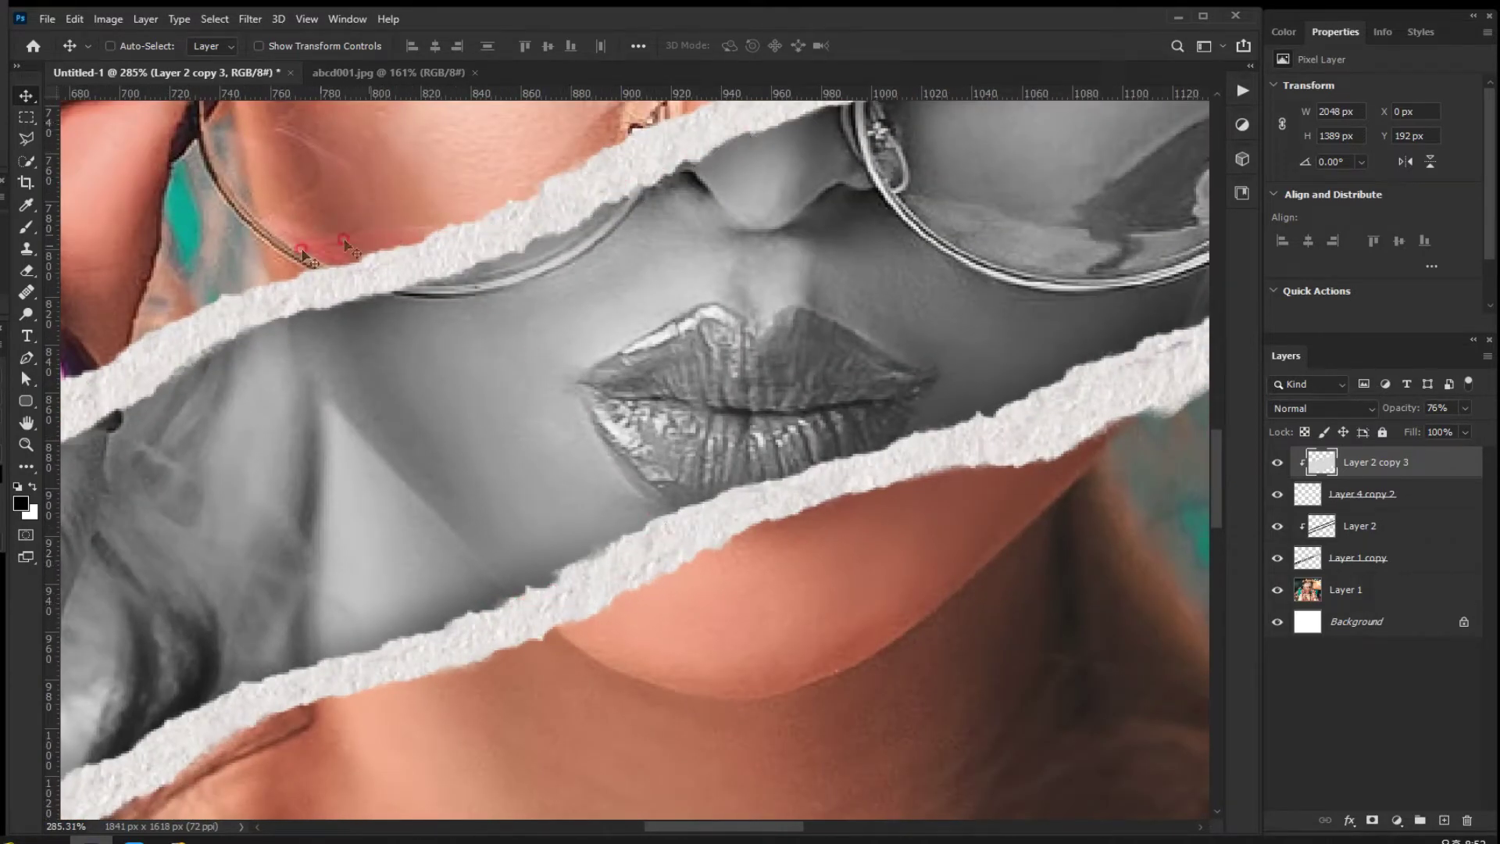
scroll(777, 434, down, 8)
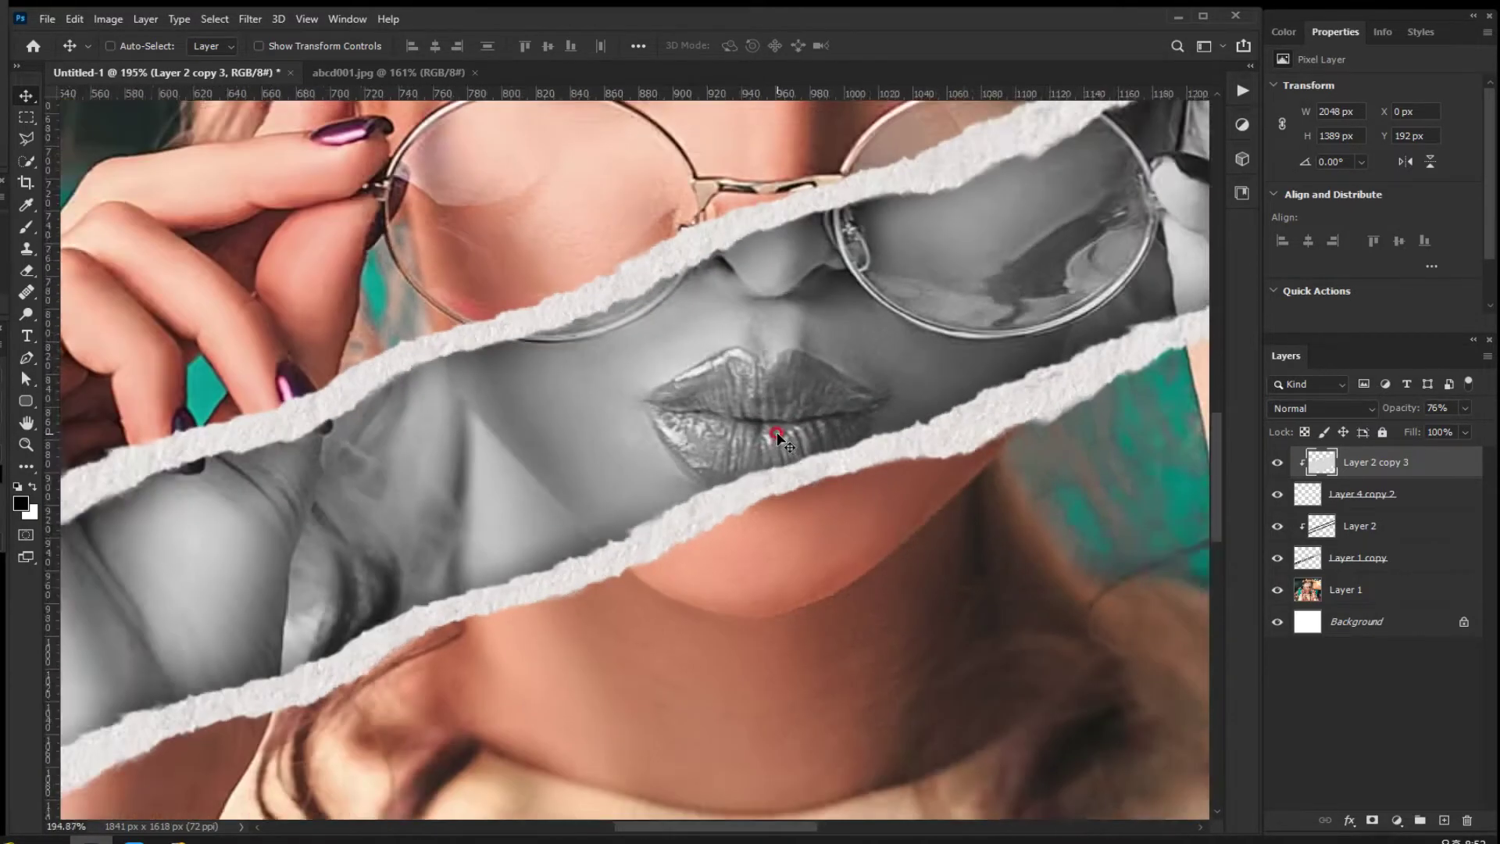
scroll(777, 434, down, 7)
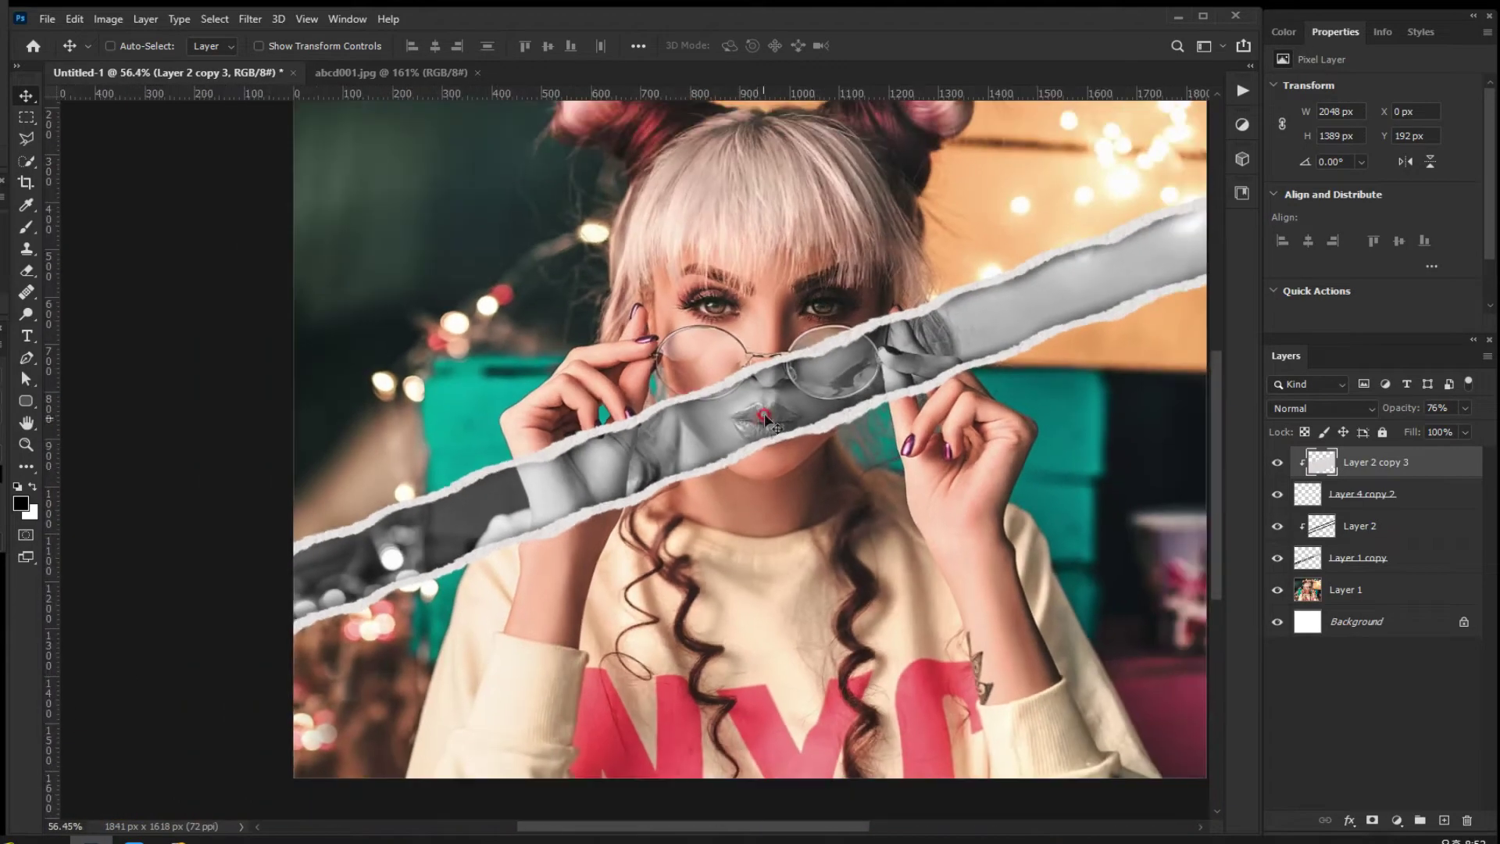
scroll(752, 312, up, 3)
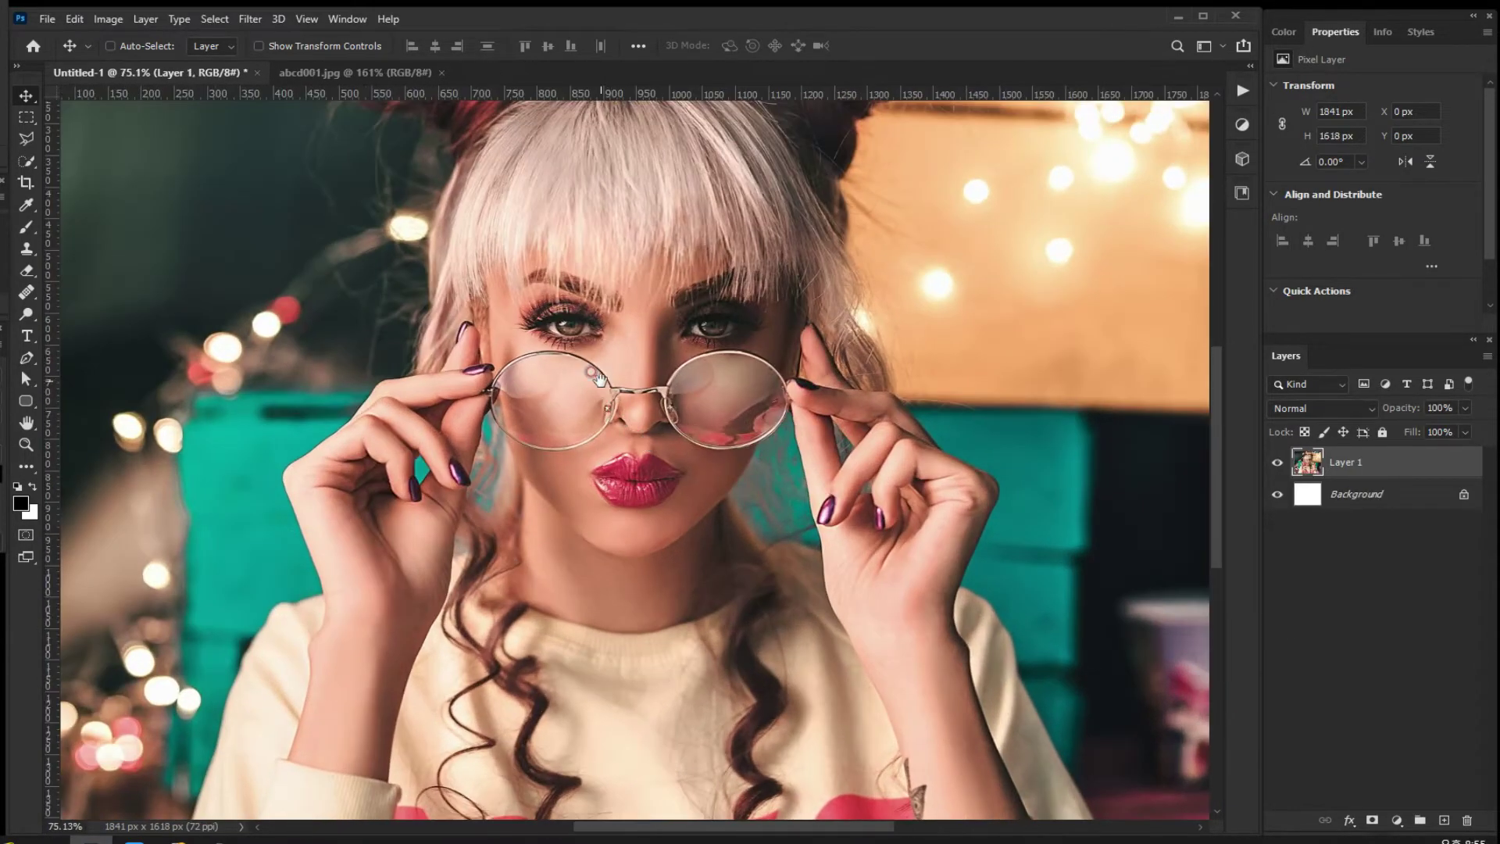
Add a new layer above the portrait and paint a wavy white spatter-brush band across its upper part, about 1841 by 799 px.
drag(600, 379, 660, 382)
scroll(726, 404, down, 2)
scroll(750, 417, down, 1)
drag(803, 440, 770, 430)
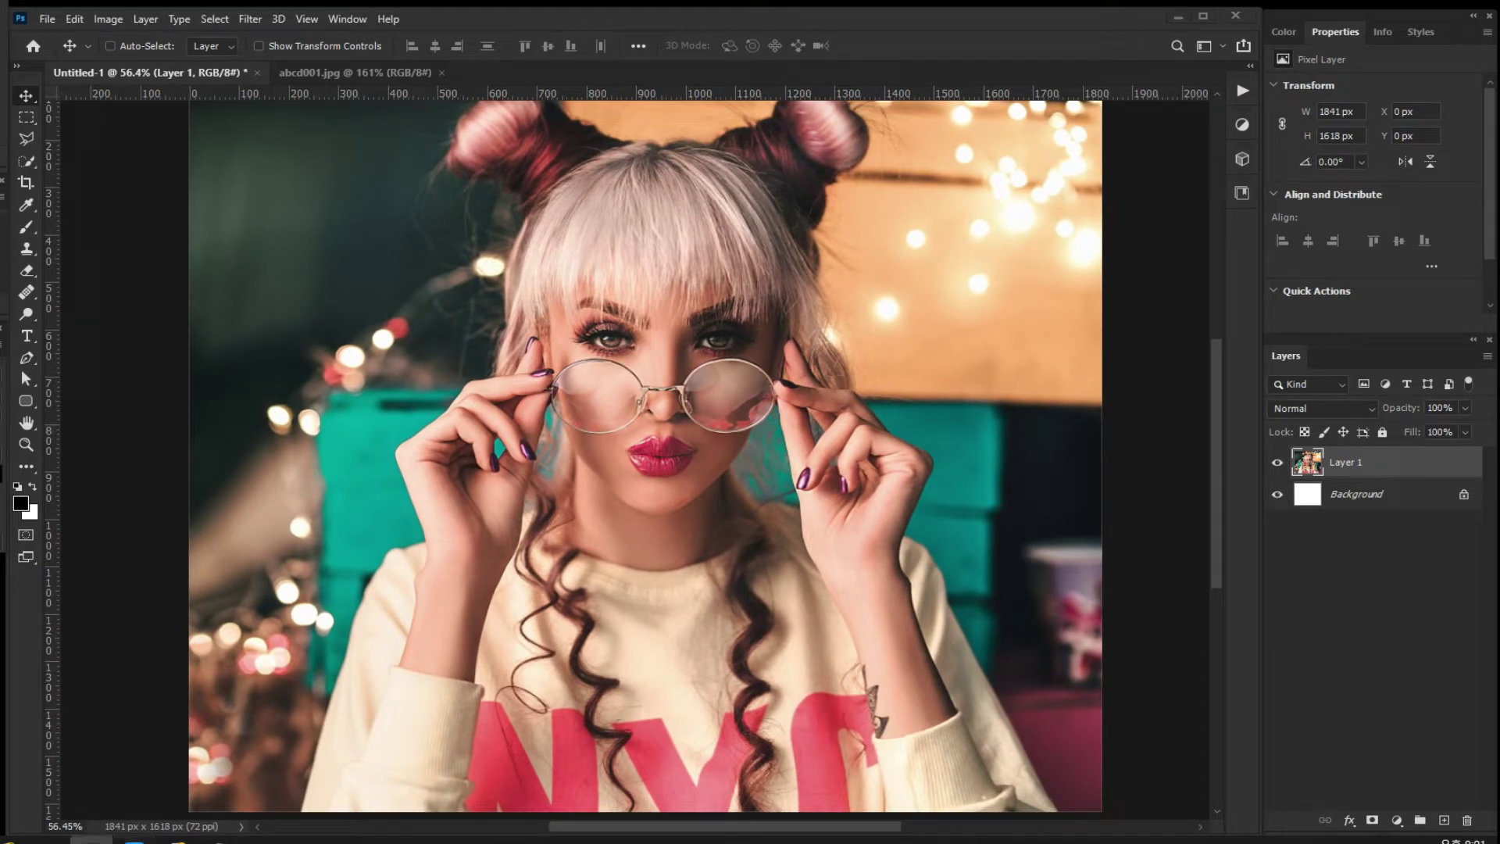
key(b)
click(1442, 820)
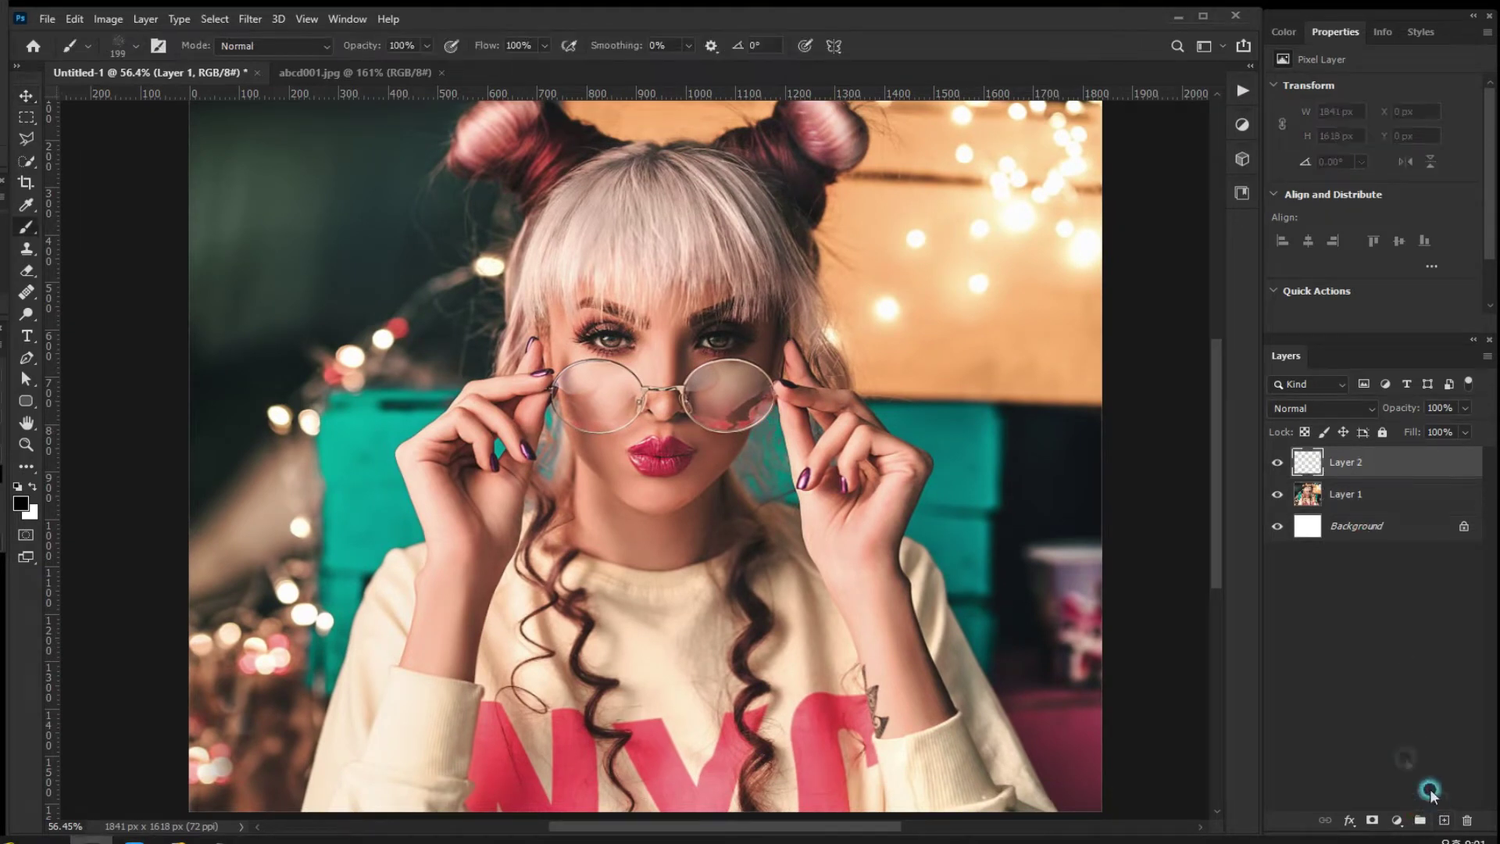
drag(747, 260, 672, 293)
key(ctrl+z)
mouse_move(709, 249)
mouse_down()
mouse_move(755, 284)
mouse_move(671, 259)
mouse_move(633, 276)
mouse_move(586, 227)
mouse_move(616, 229)
mouse_move(609, 195)
mouse_move(586, 235)
mouse_move(541, 161)
mouse_move(498, 193)
mouse_move(495, 165)
mouse_move(464, 183)
mouse_move(466, 142)
mouse_move(417, 245)
mouse_move(402, 206)
mouse_move(356, 248)
mouse_move(364, 179)
mouse_move(324, 234)
mouse_move(331, 204)
mouse_move(309, 169)
mouse_move(280, 200)
mouse_move(259, 147)
mouse_move(239, 161)
mouse_move(195, 89)
mouse_up()
drag(236, 149, 217, 110)
mouse_move(754, 298)
mouse_down()
mouse_move(792, 356)
mouse_move(899, 250)
mouse_move(828, 312)
mouse_move(687, 269)
mouse_move(563, 270)
mouse_move(496, 246)
mouse_move(396, 281)
mouse_move(305, 203)
mouse_move(848, 262)
mouse_move(964, 227)
mouse_move(976, 243)
mouse_move(942, 273)
mouse_move(1039, 188)
mouse_move(1074, 180)
mouse_move(1076, 227)
mouse_up()
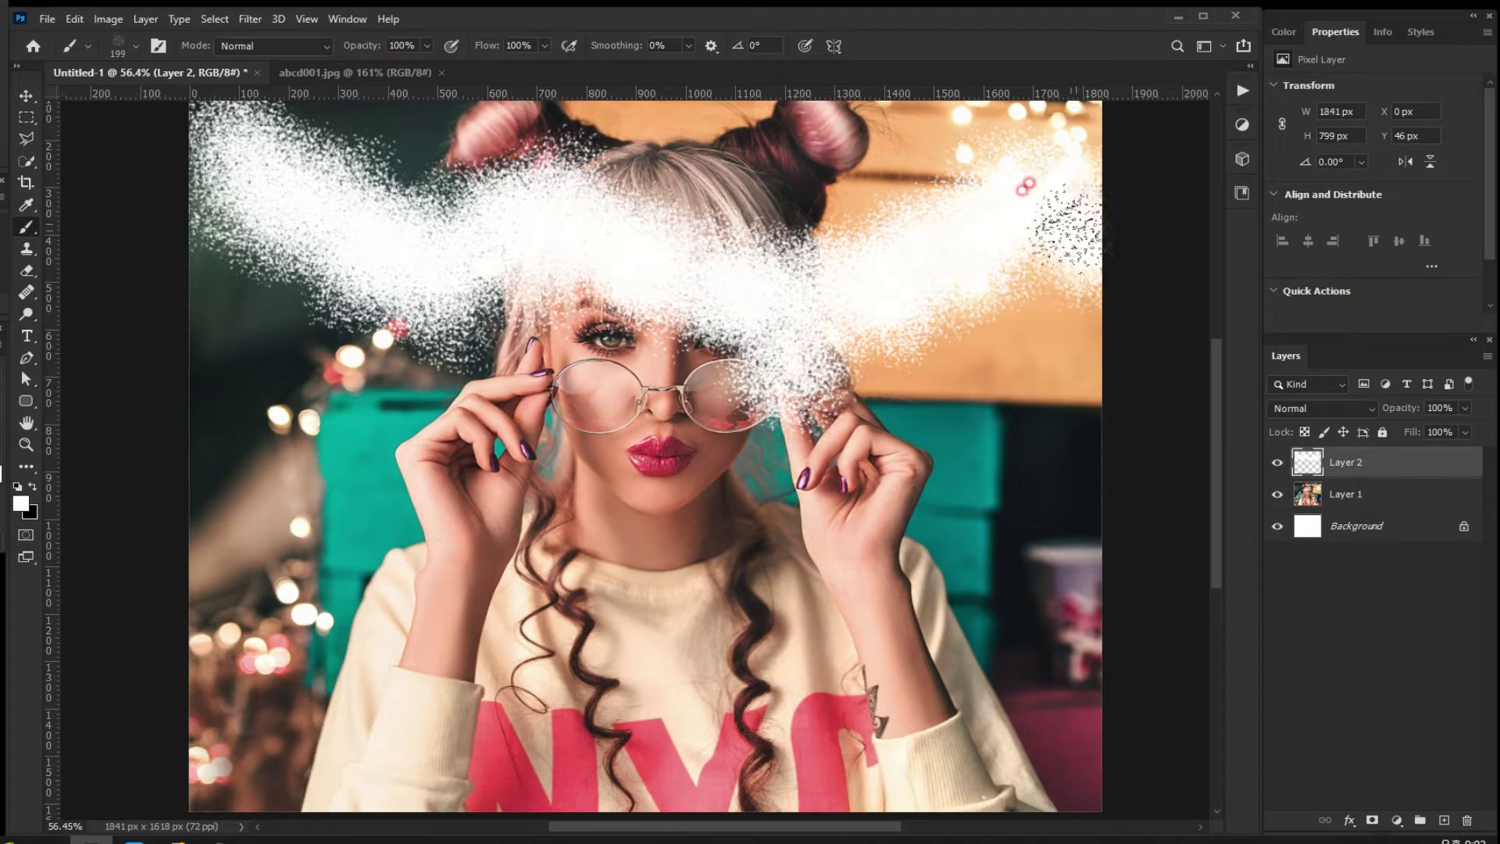
Scale the white band to about 29%, rotate it about -40.5°, and place it between the photo's lower left and the raised hand.
key(ctrl+t)
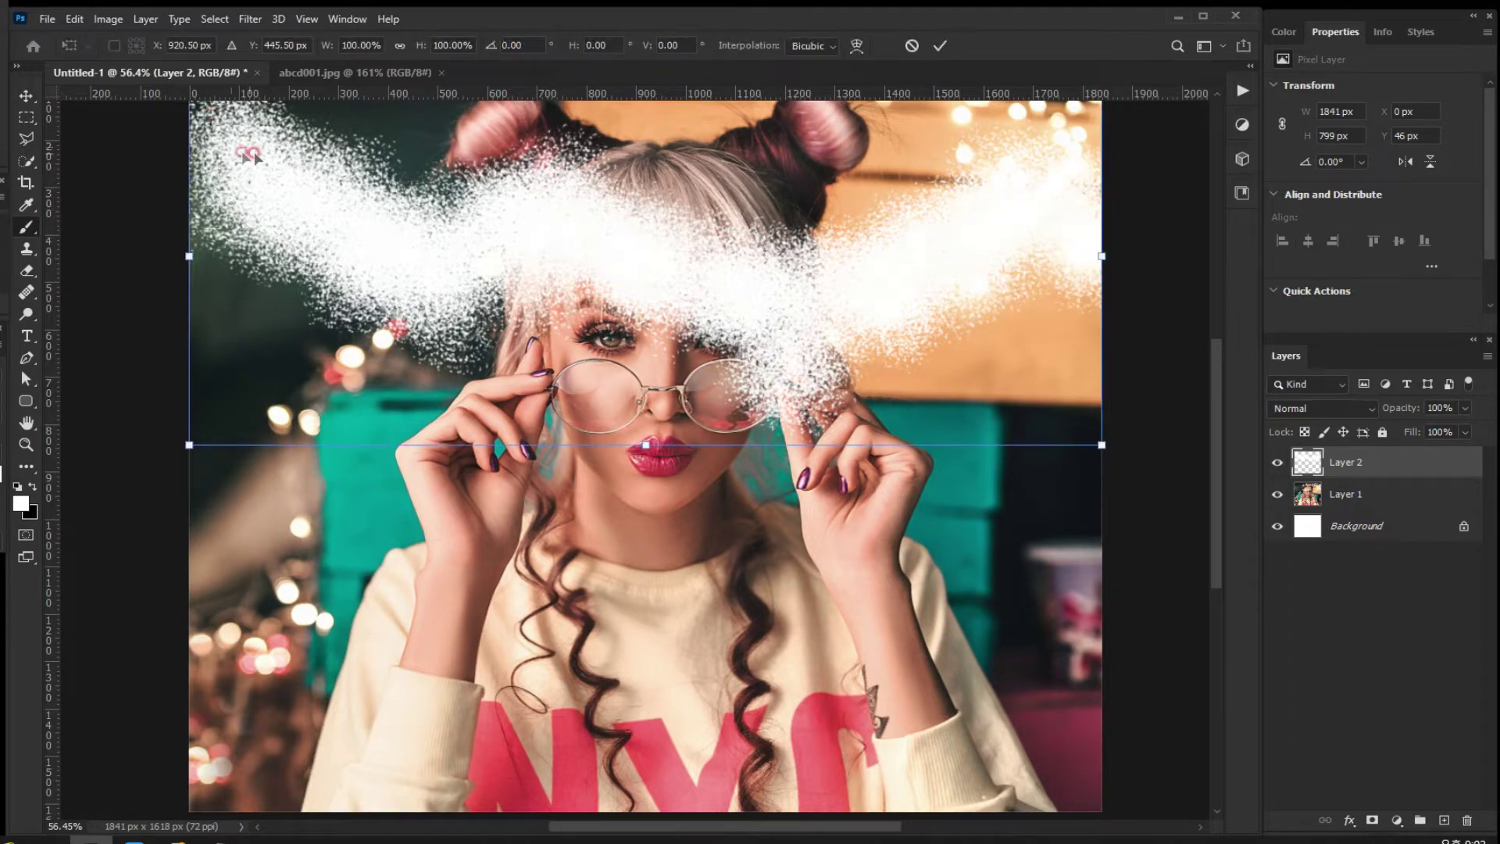
drag(257, 157, 267, 204)
drag(210, 133, 533, 267)
drag(676, 309, 471, 436)
drag(629, 366, 550, 275)
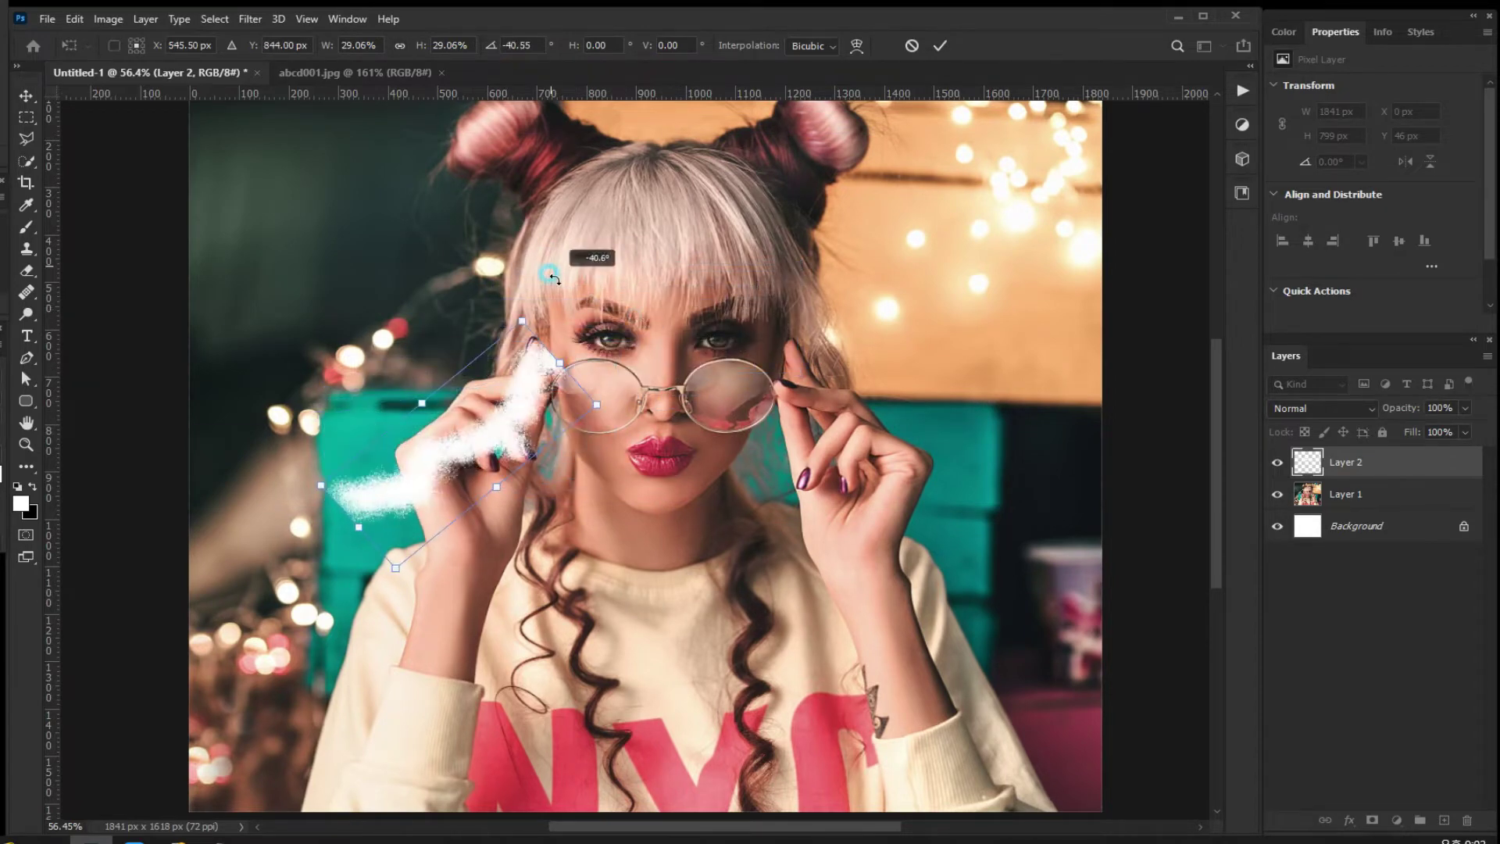
mouse_move(519, 415)
mouse_down()
mouse_move(399, 523)
mouse_move(408, 515)
mouse_up()
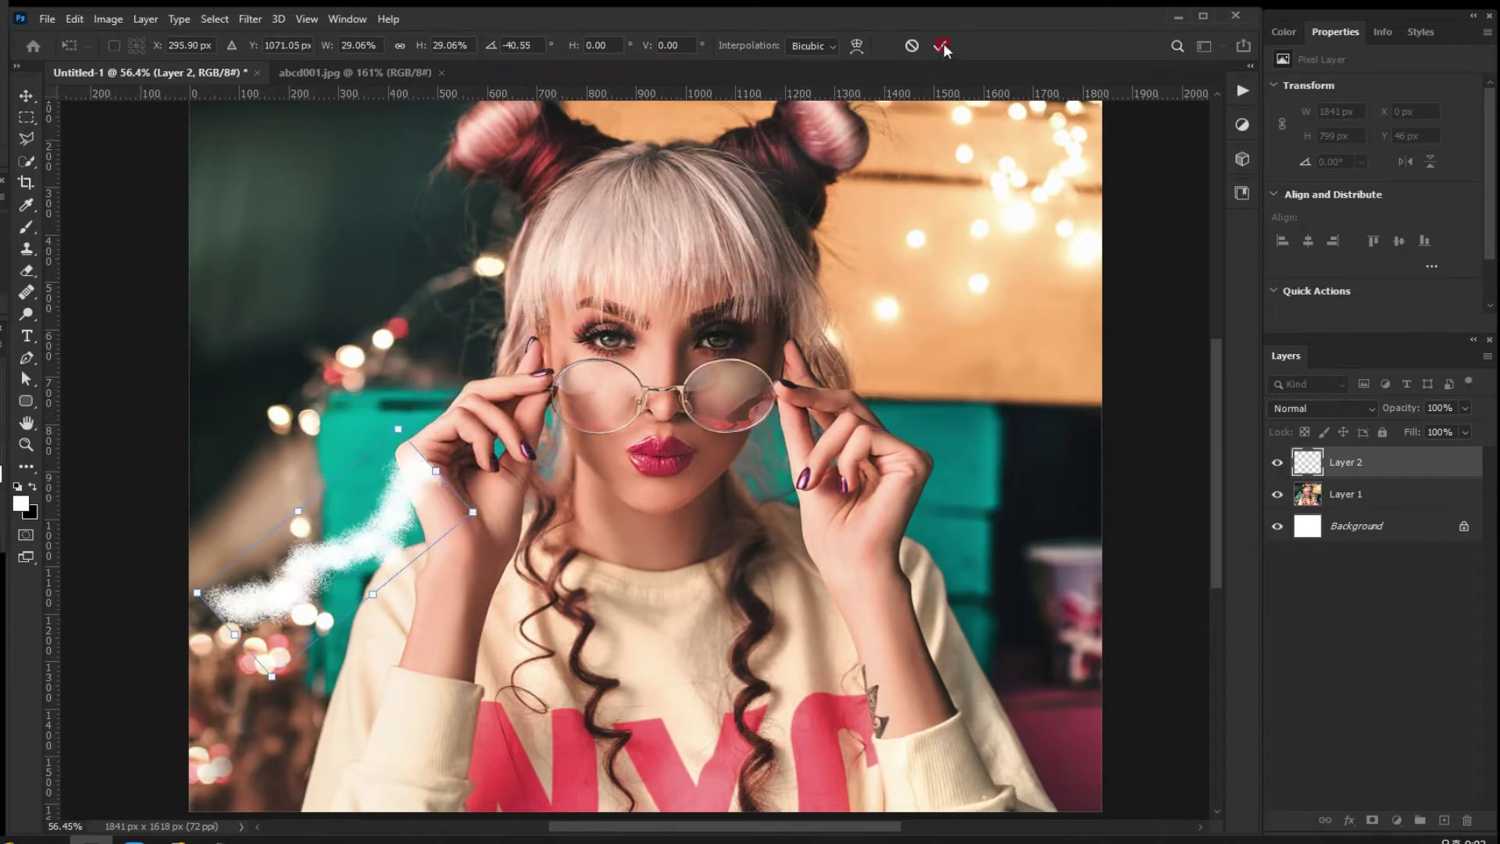
key(Return)
Add another layer and paint a wavy white spatter band from the photo's upper left down to its lower right edge.
key(b)
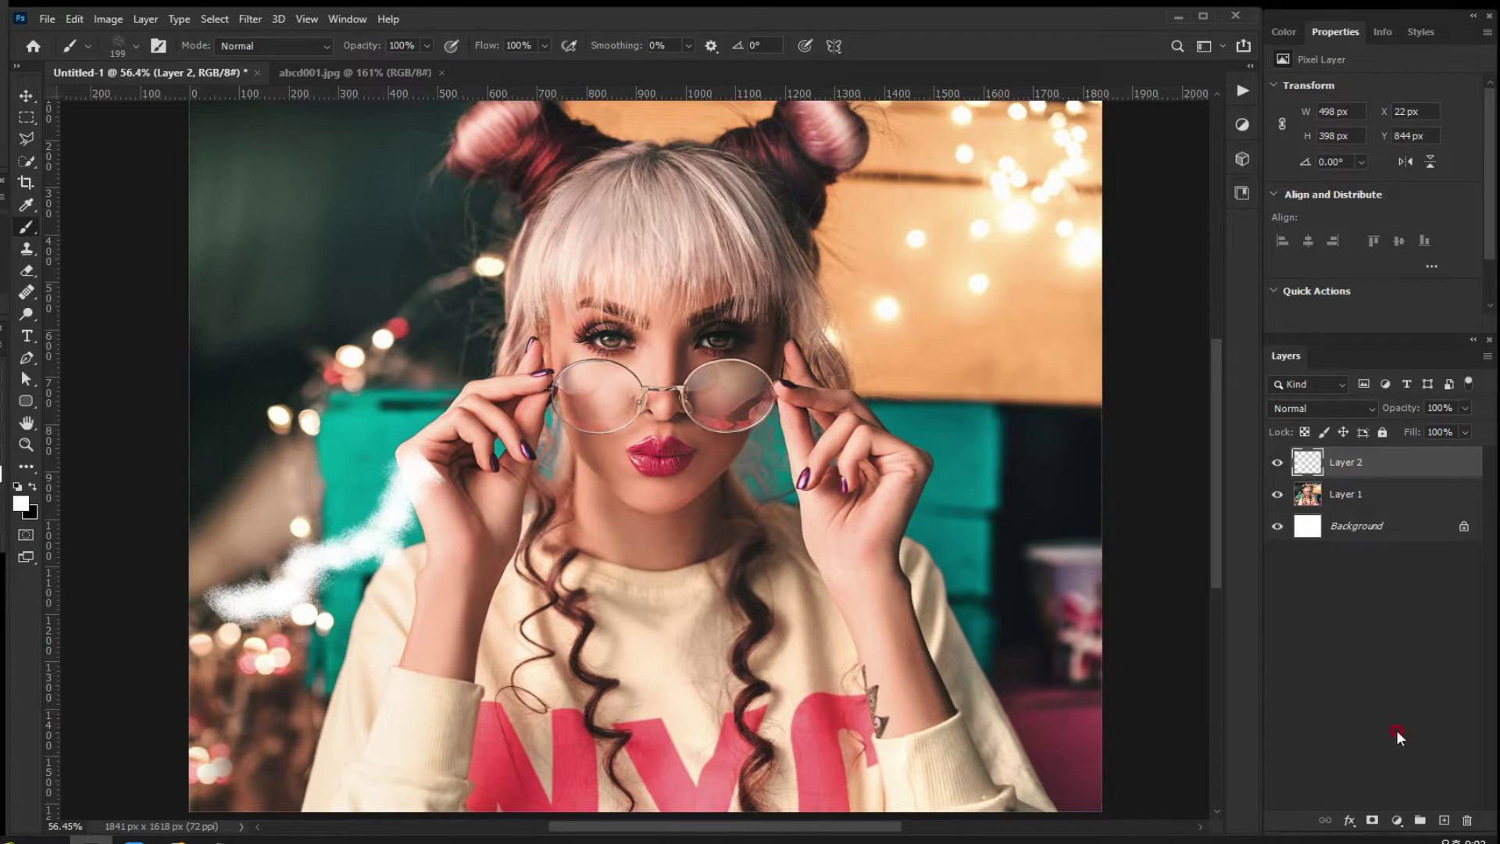
click(1443, 821)
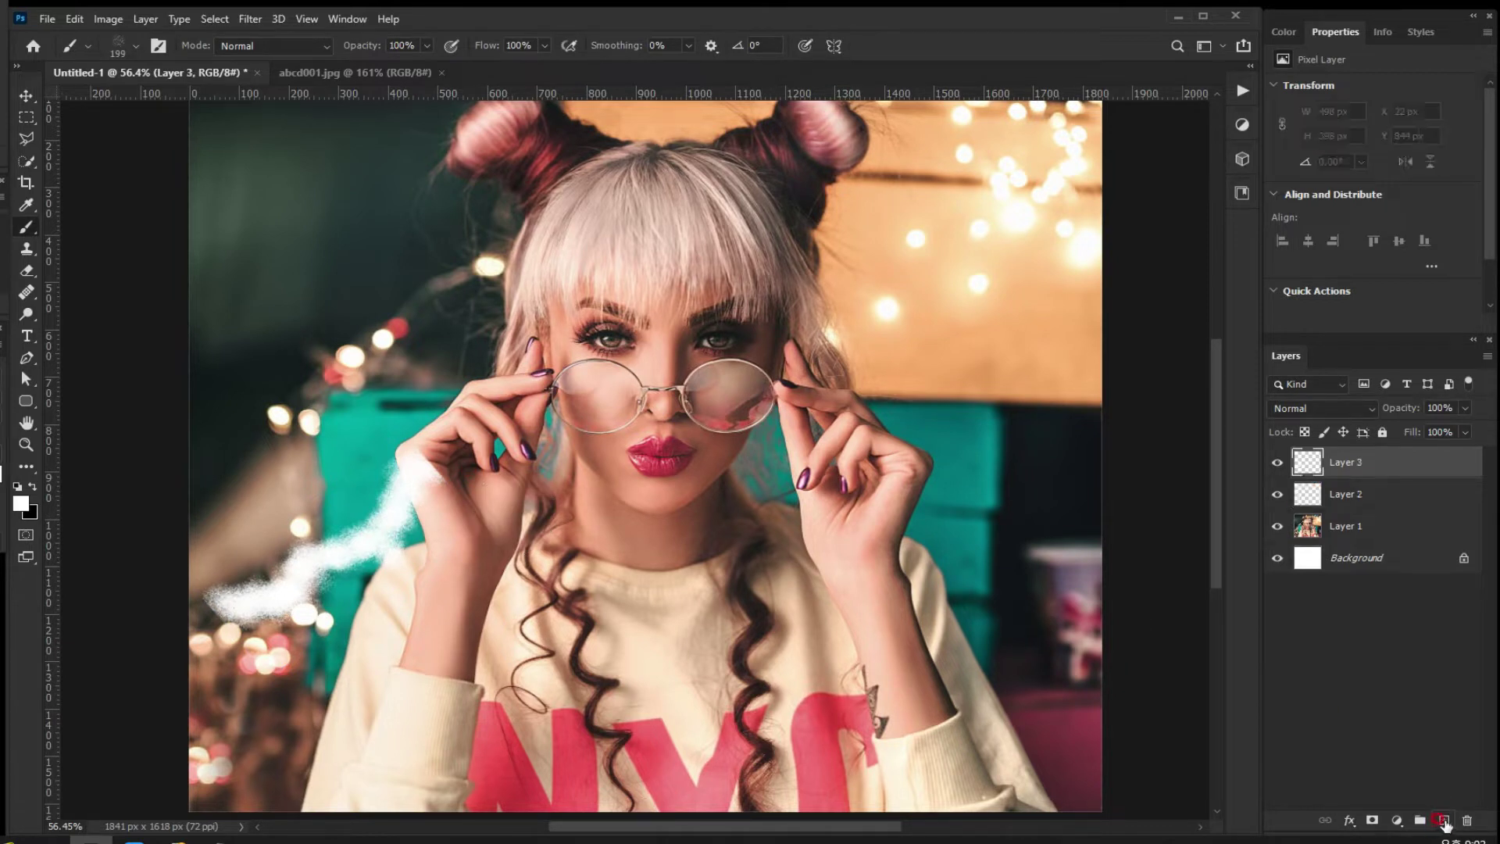
mouse_move(203, 188)
mouse_down()
mouse_move(229, 353)
mouse_move(258, 341)
mouse_move(425, 365)
mouse_move(444, 389)
mouse_move(399, 373)
mouse_move(353, 306)
mouse_move(430, 253)
mouse_move(497, 447)
mouse_move(532, 399)
mouse_move(565, 402)
mouse_move(586, 493)
mouse_move(620, 515)
mouse_move(649, 509)
mouse_move(682, 439)
mouse_move(697, 532)
mouse_move(827, 633)
mouse_move(857, 614)
mouse_move(1016, 724)
mouse_move(1029, 482)
mouse_move(1071, 535)
mouse_move(1021, 474)
mouse_move(932, 667)
mouse_move(1010, 521)
mouse_move(867, 593)
mouse_move(827, 557)
mouse_move(603, 474)
mouse_move(429, 268)
mouse_move(395, 275)
mouse_move(314, 353)
mouse_move(253, 331)
mouse_move(174, 197)
mouse_move(177, 152)
mouse_move(194, 221)
mouse_move(258, 290)
mouse_move(282, 286)
mouse_move(316, 323)
mouse_move(253, 279)
mouse_move(298, 273)
mouse_move(453, 312)
mouse_move(600, 471)
mouse_move(692, 493)
mouse_move(734, 539)
mouse_up()
drag(912, 595, 1031, 570)
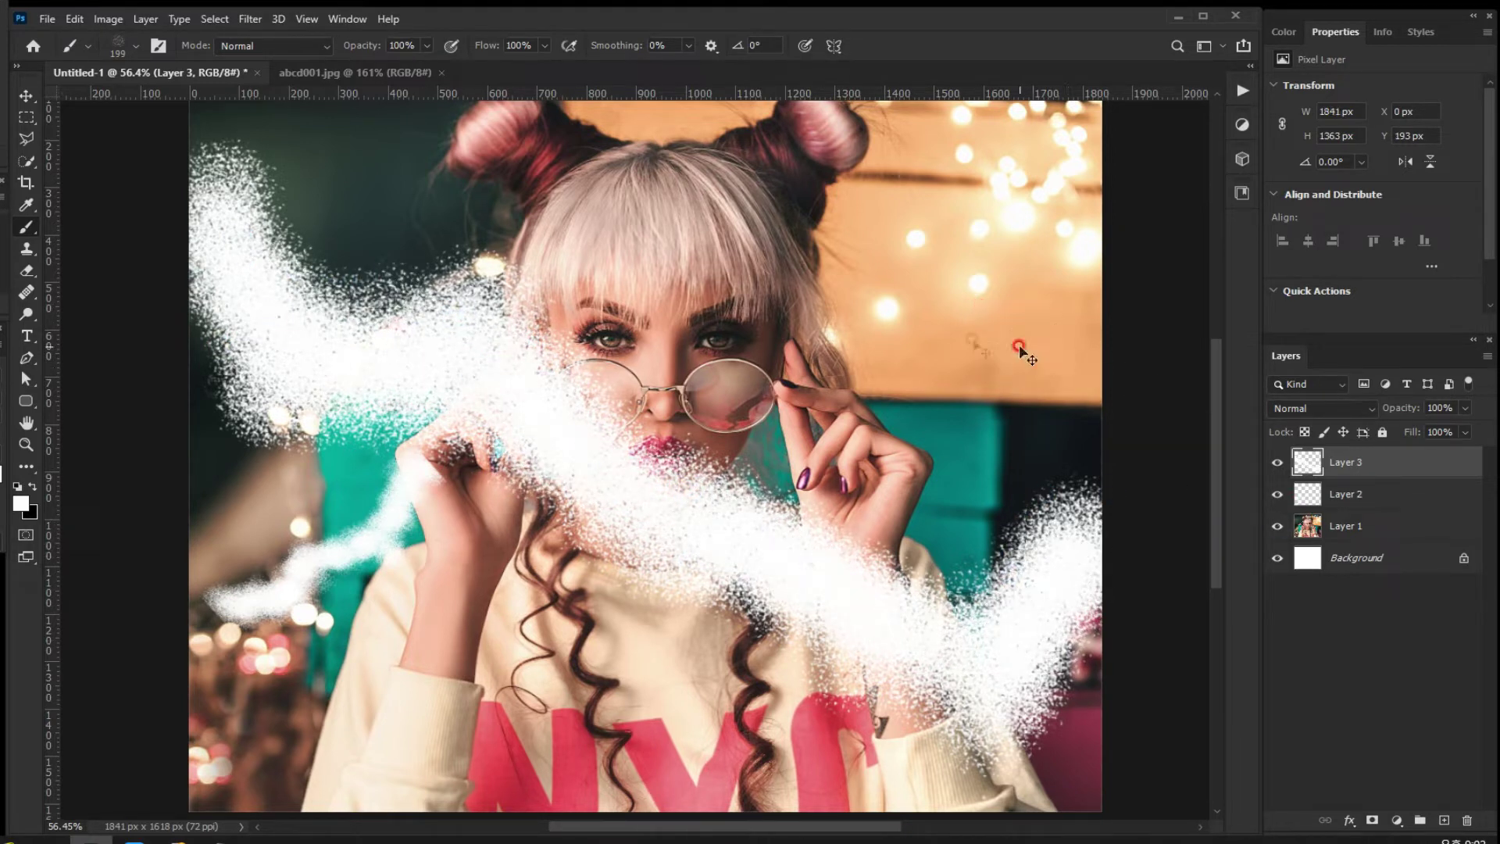
Scale the second band to about 19.4%, rotate it about -53.5°, and join it to the first band's upper end over the hand.
key(ctrl+t)
mouse_move(186, 136)
mouse_down()
mouse_move(422, 290)
mouse_move(544, 418)
mouse_up()
drag(795, 409, 681, 300)
mouse_move(612, 478)
mouse_down()
mouse_move(511, 440)
mouse_move(464, 453)
mouse_up()
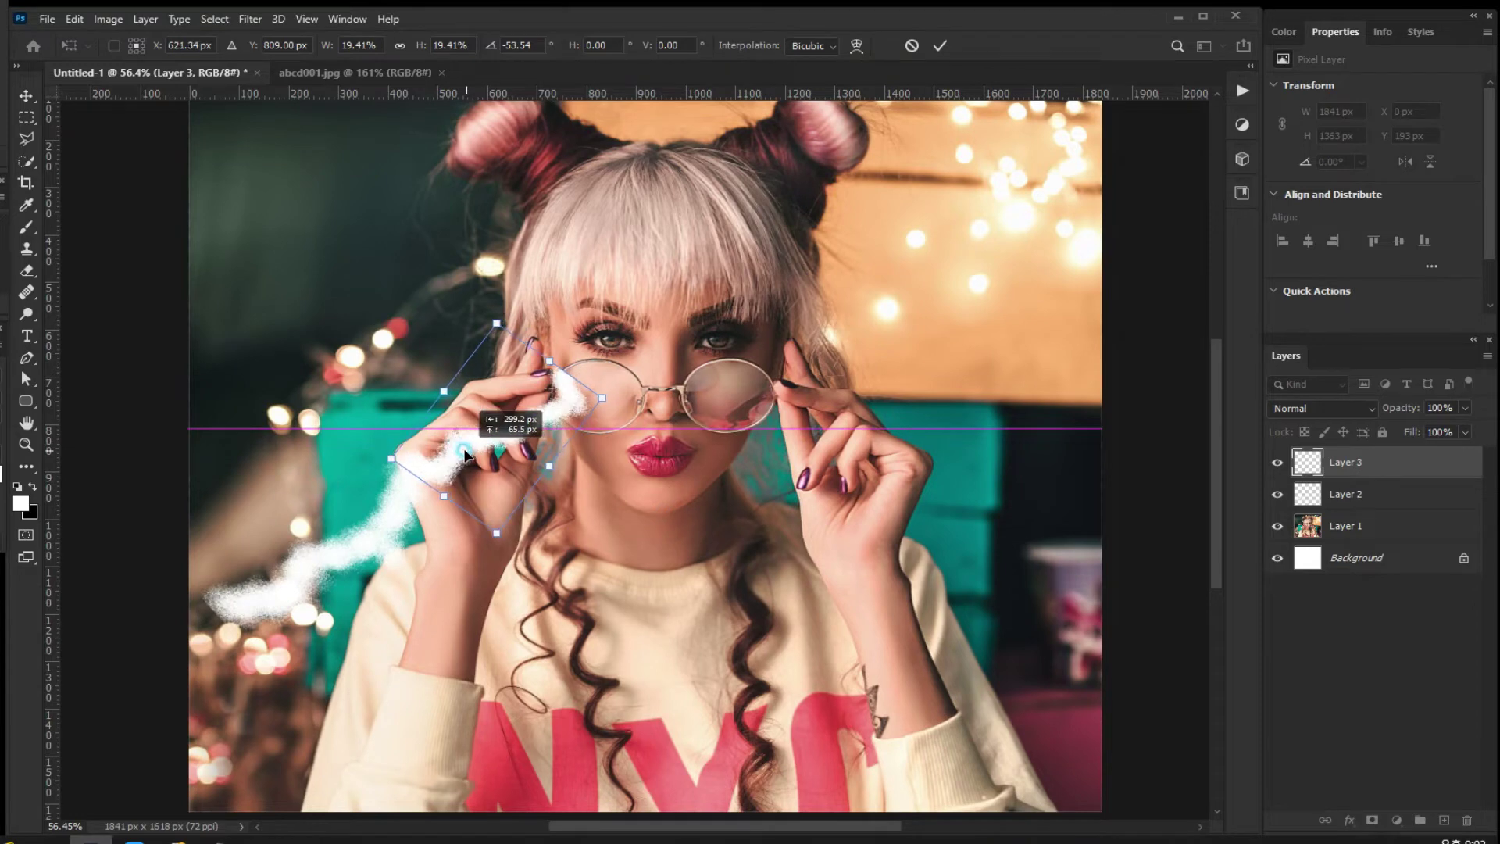
key(Return)
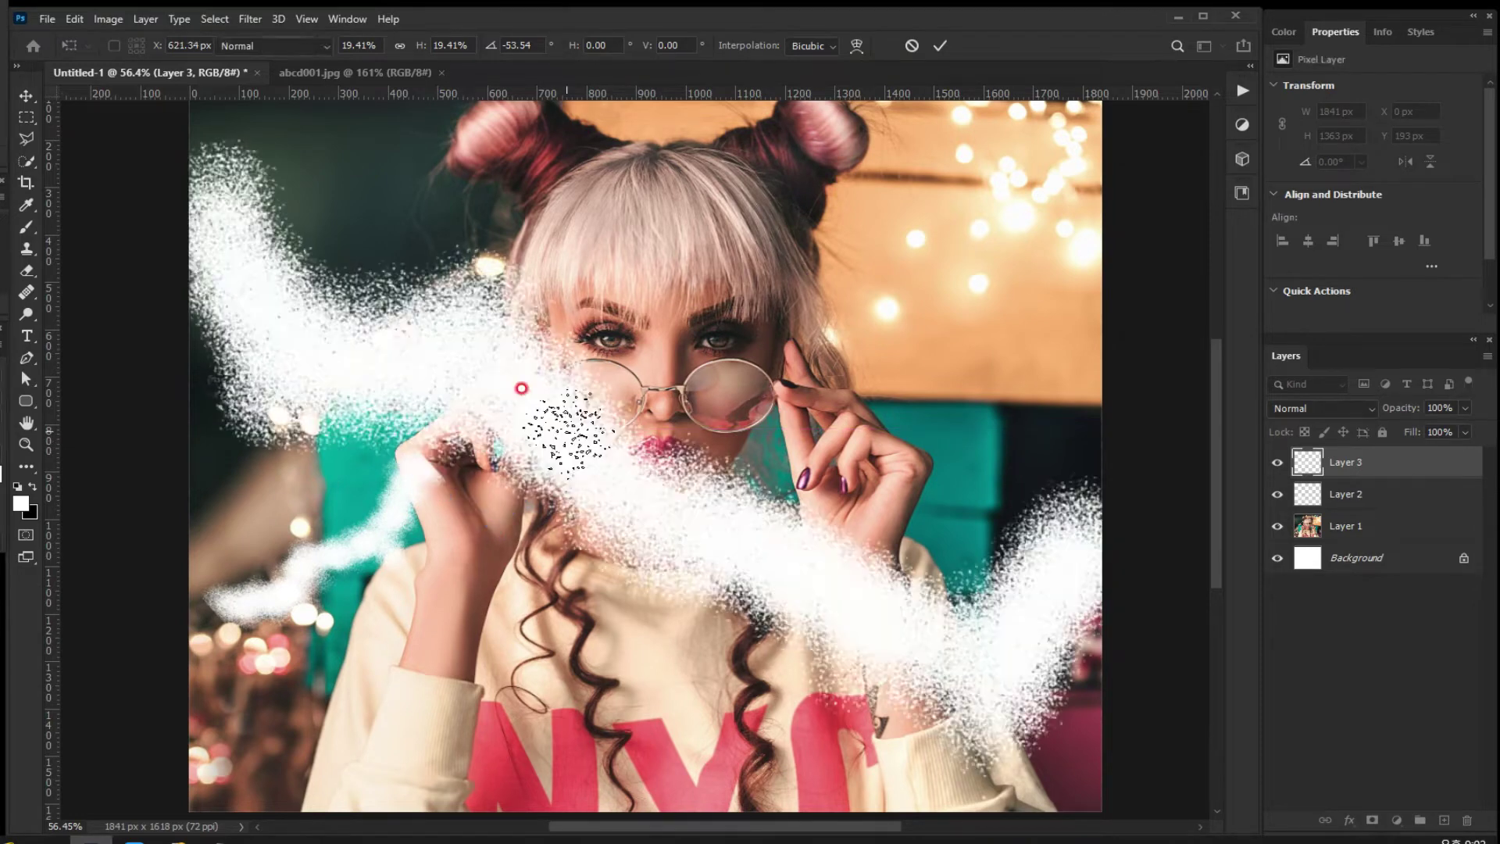
Add a third layer and paint a thick, uneven white spatter band from the photo's lower left to its right edge.
key(b)
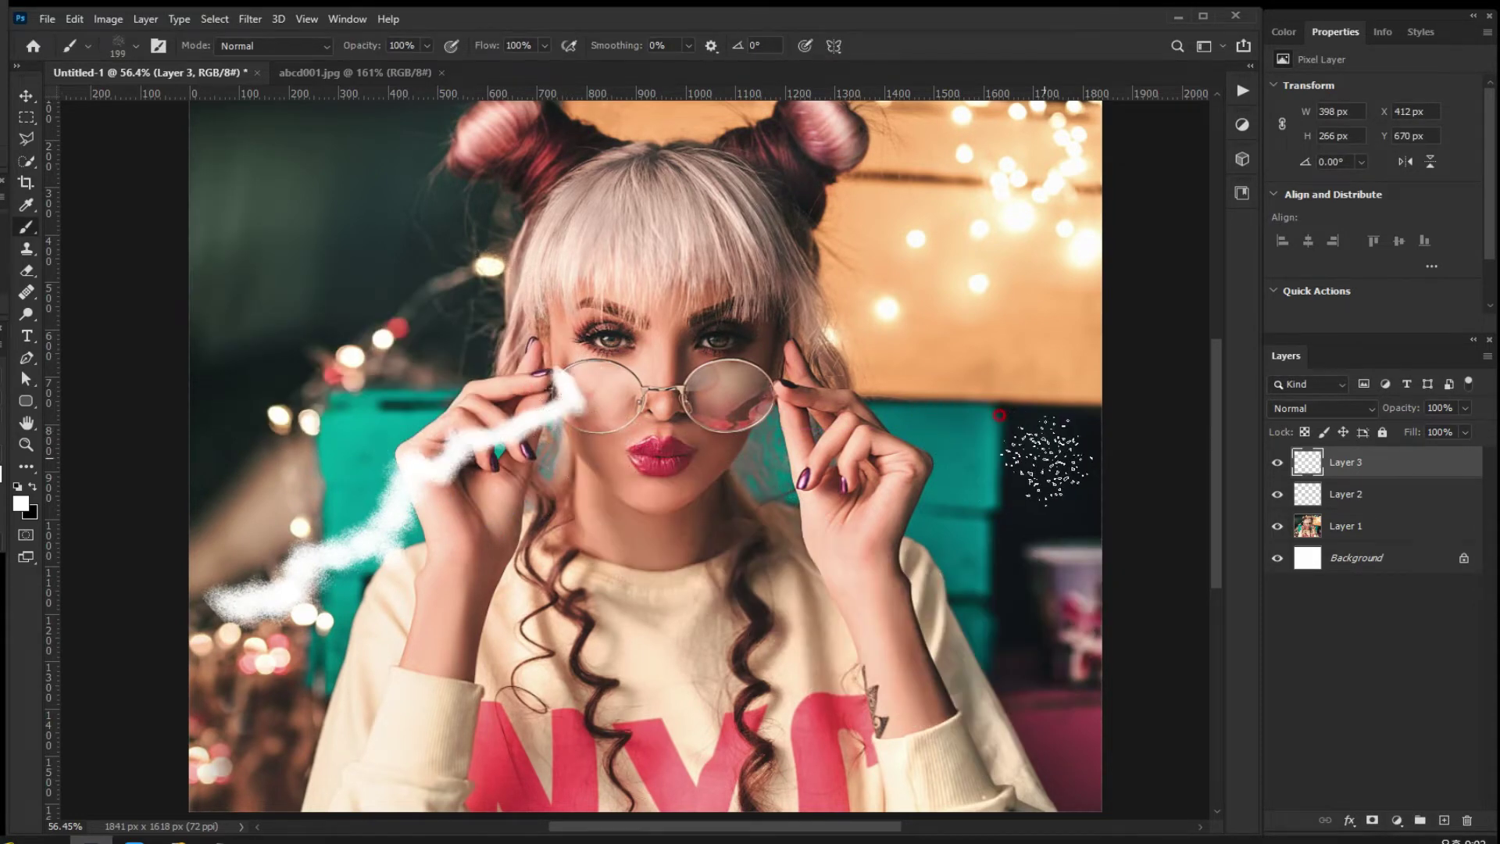
click(1443, 820)
drag(598, 574, 606, 446)
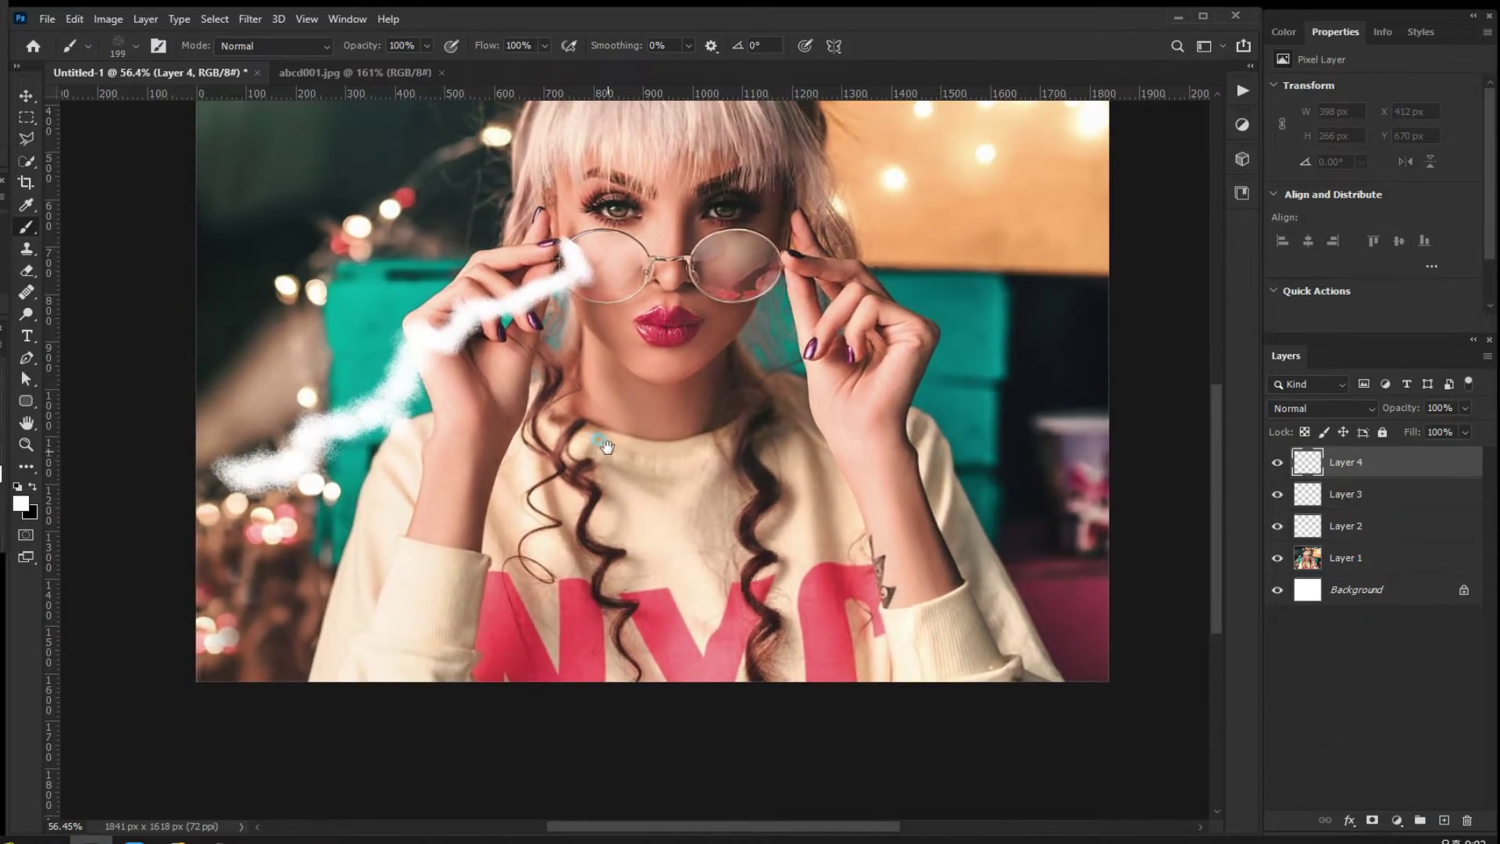
mouse_move(249, 541)
mouse_down()
mouse_move(281, 557)
mouse_move(359, 465)
mouse_move(439, 452)
mouse_move(439, 433)
mouse_move(267, 551)
mouse_move(278, 538)
mouse_move(236, 415)
mouse_move(210, 458)
mouse_move(183, 403)
mouse_move(230, 385)
mouse_move(239, 502)
mouse_move(433, 421)
mouse_move(522, 546)
mouse_up()
mouse_move(570, 599)
mouse_down()
mouse_move(717, 341)
mouse_move(746, 418)
mouse_move(734, 323)
mouse_move(636, 491)
mouse_move(574, 508)
mouse_move(574, 414)
mouse_move(600, 445)
mouse_move(429, 531)
mouse_move(223, 386)
mouse_move(190, 344)
mouse_move(155, 350)
mouse_up()
mouse_move(675, 381)
mouse_down()
mouse_move(736, 395)
mouse_move(758, 478)
mouse_move(726, 341)
mouse_up()
mouse_move(586, 415)
mouse_down()
mouse_move(459, 478)
mouse_move(302, 478)
mouse_move(198, 340)
mouse_move(151, 317)
mouse_up()
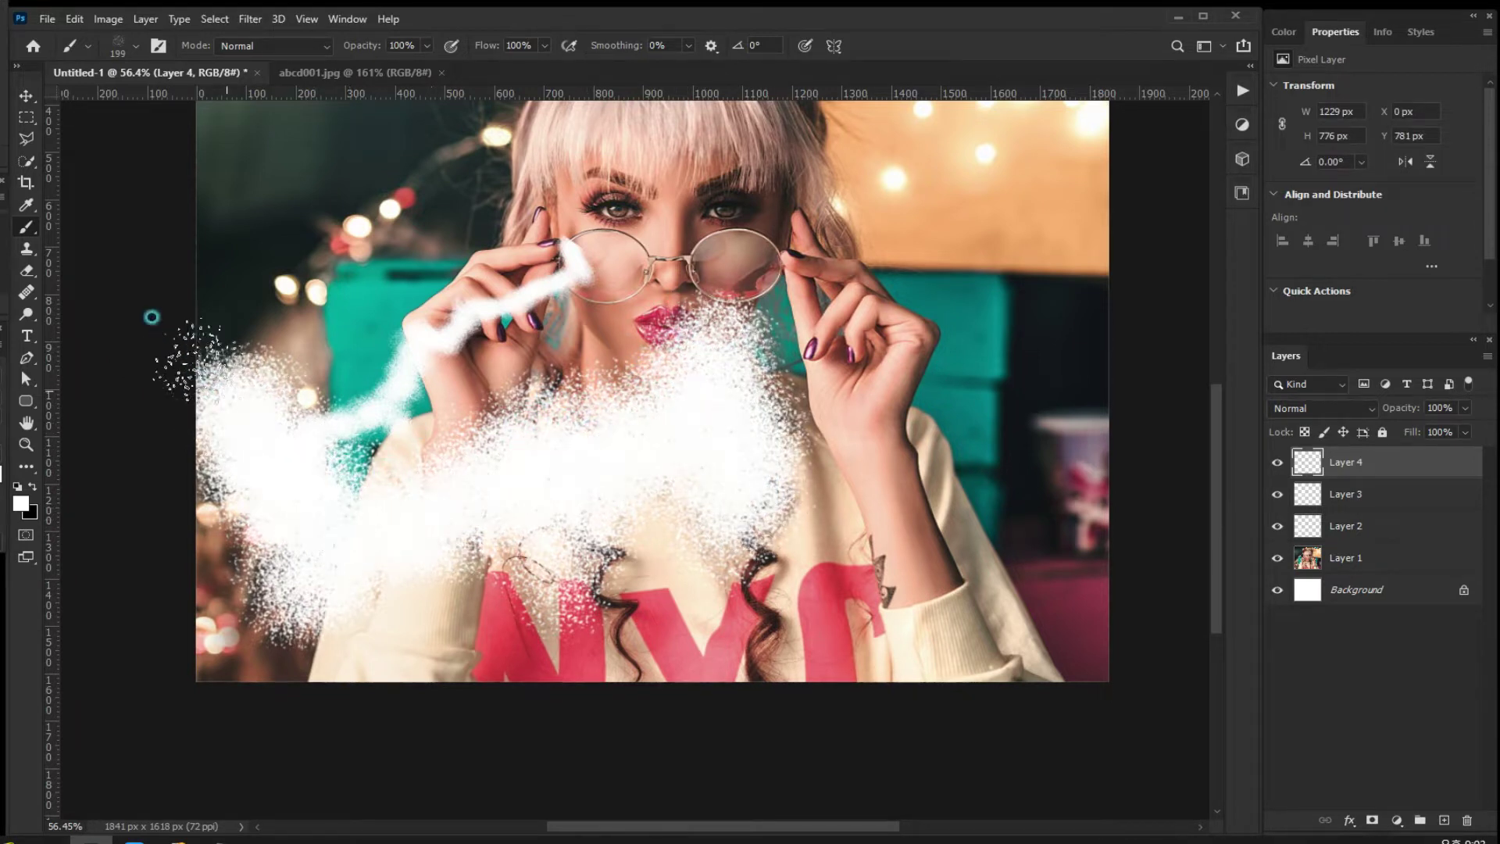
mouse_move(765, 422)
mouse_down()
mouse_move(866, 288)
mouse_move(906, 319)
mouse_move(947, 267)
mouse_move(1090, 226)
mouse_move(1074, 277)
mouse_move(965, 256)
mouse_move(1046, 261)
mouse_move(764, 355)
mouse_move(767, 336)
mouse_up()
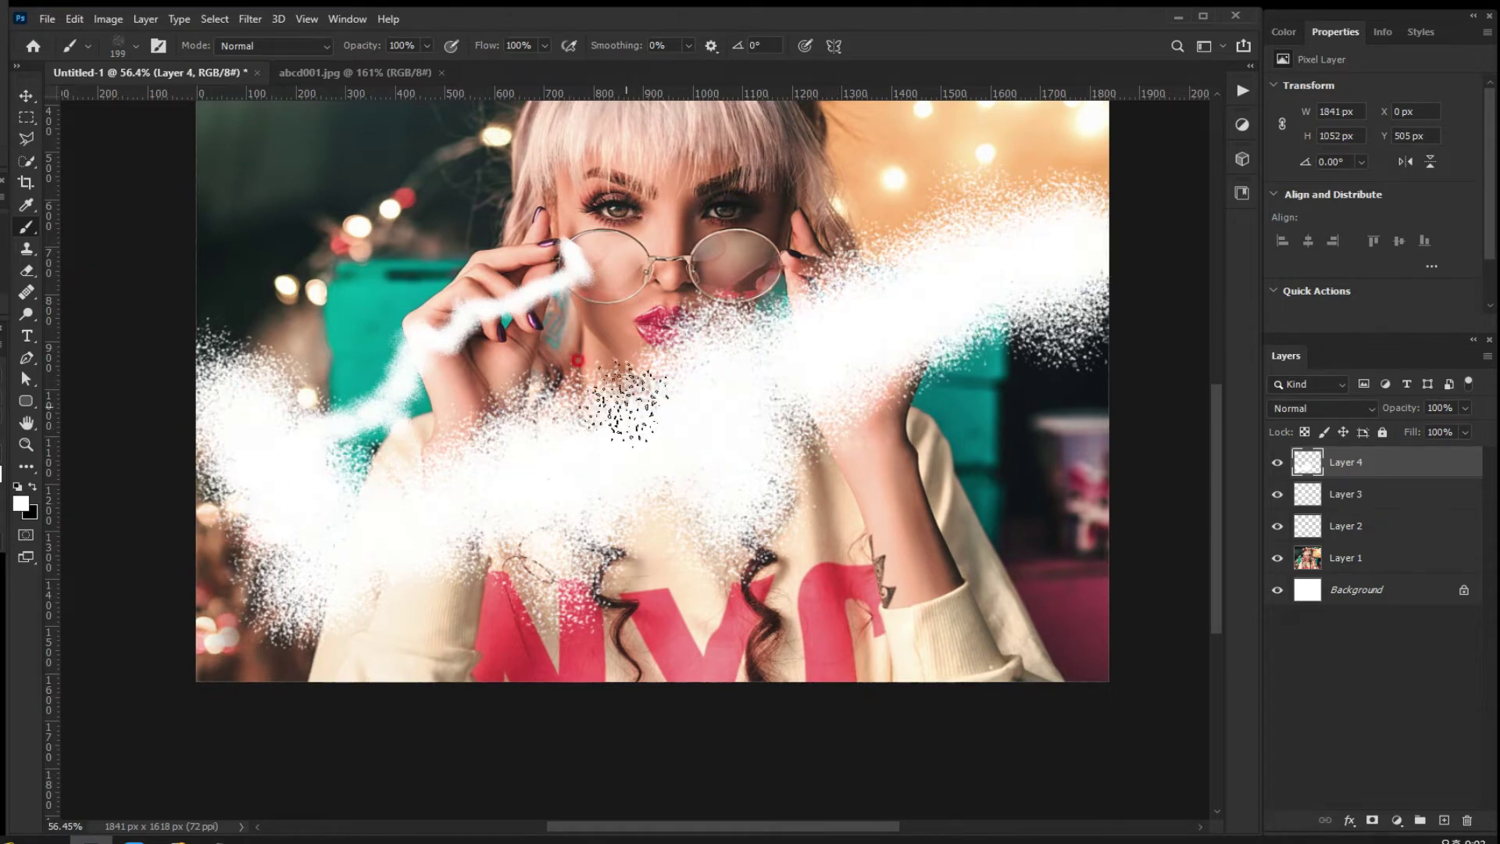
Scale the third band to about 28.6%, join it to the line across the glasses, and merge the three band layers.
key(ctrl+t)
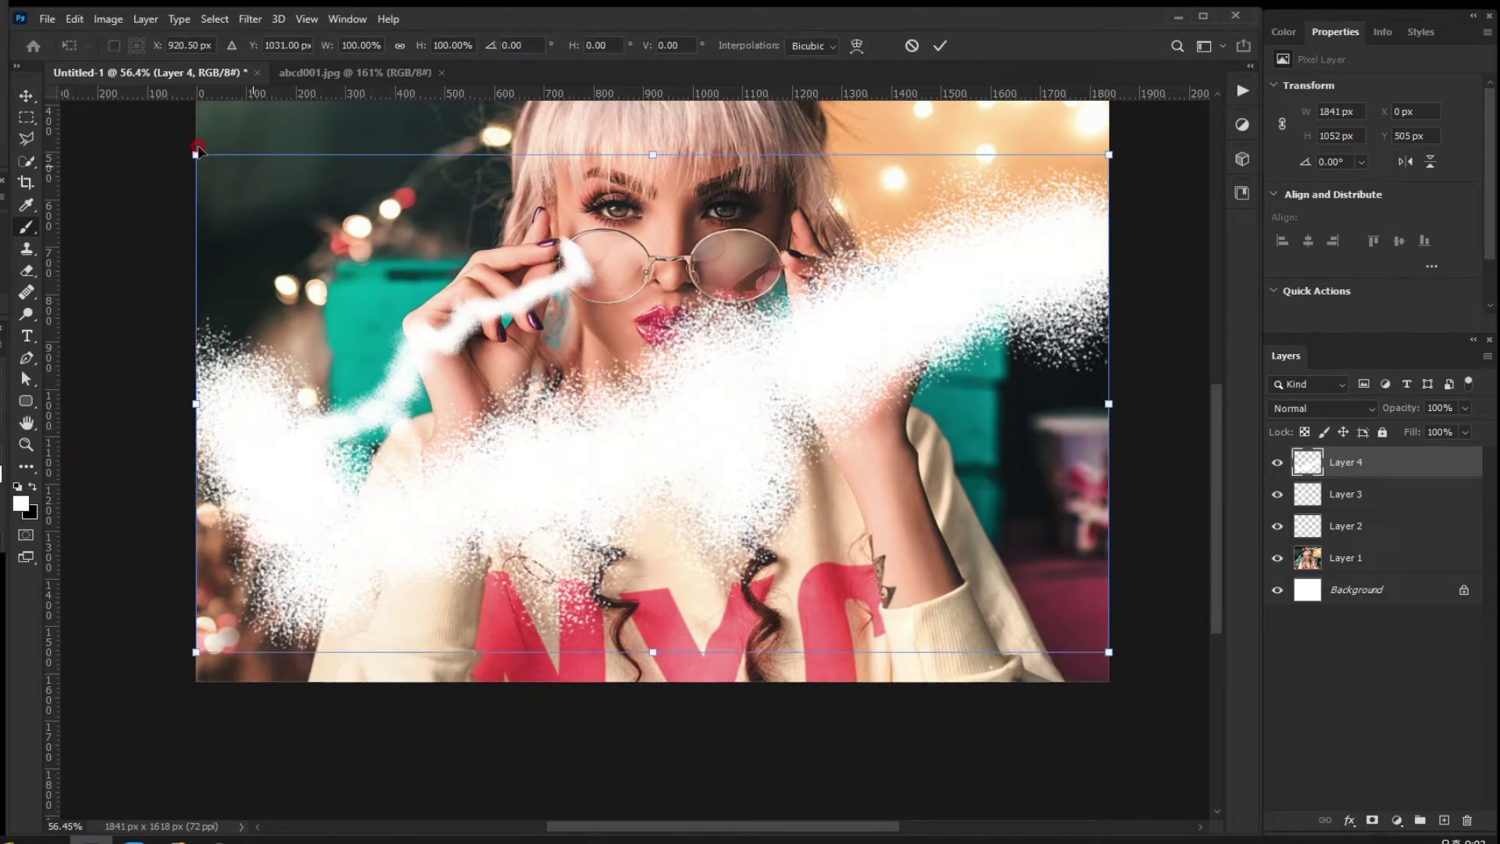
drag(194, 151, 522, 332)
mouse_move(611, 439)
mouse_down()
mouse_move(678, 264)
mouse_move(665, 287)
mouse_move(651, 243)
mouse_move(670, 291)
mouse_move(661, 260)
mouse_move(660, 281)
mouse_up()
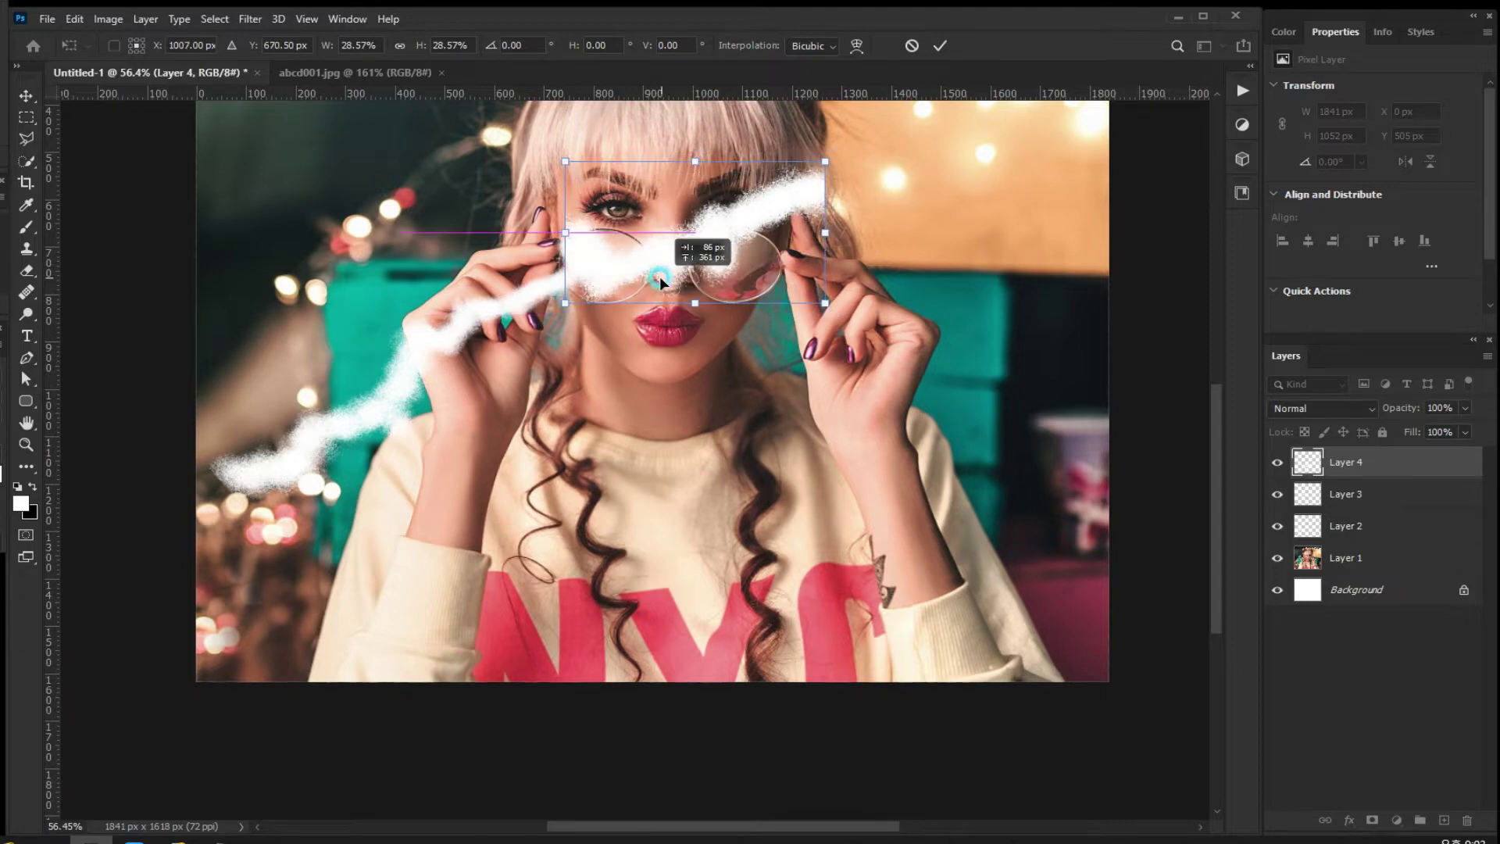
key(Return)
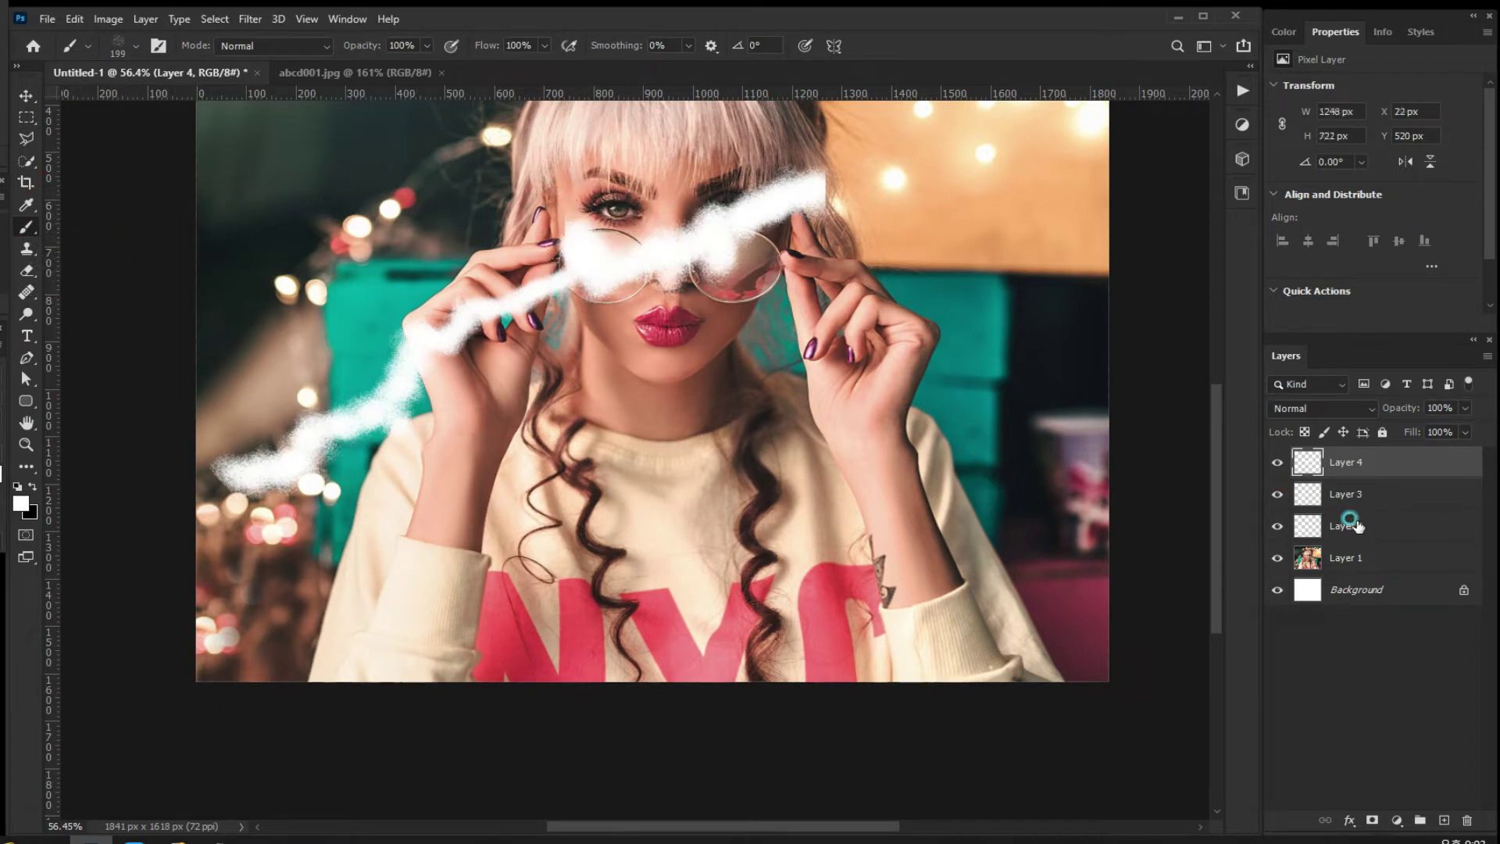
shift+click(1357, 527)
key(ctrl+e)
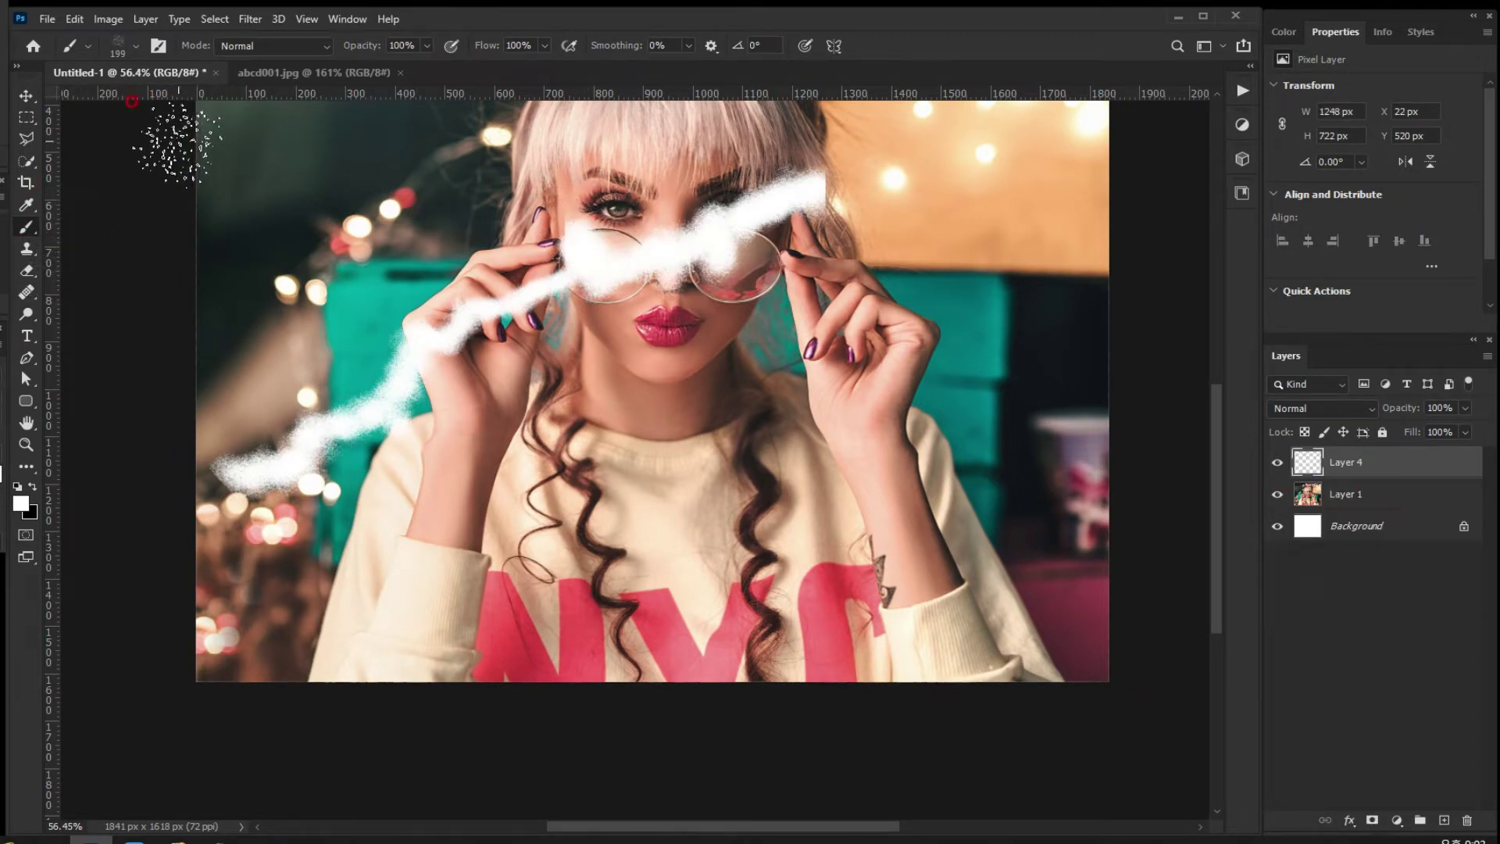
Extend the rough white line across the photo with an offset duplicate merged into a single layer.
key(v)
mouse_move(584, 293)
mouse_down()
mouse_move(545, 432)
mouse_move(547, 486)
mouse_move(783, 391)
mouse_move(799, 320)
mouse_up()
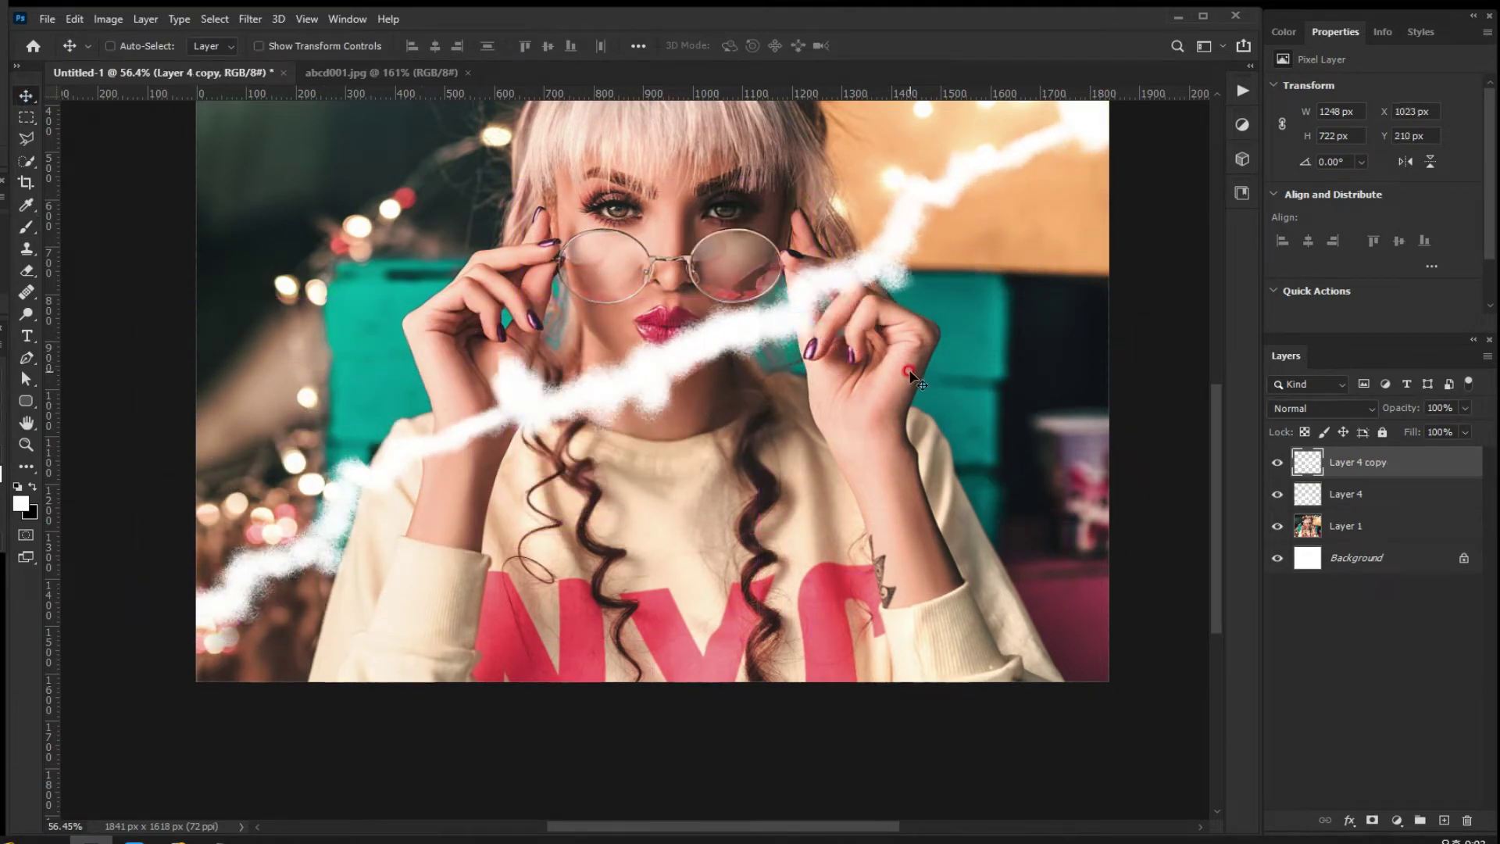
shift+click(1365, 500)
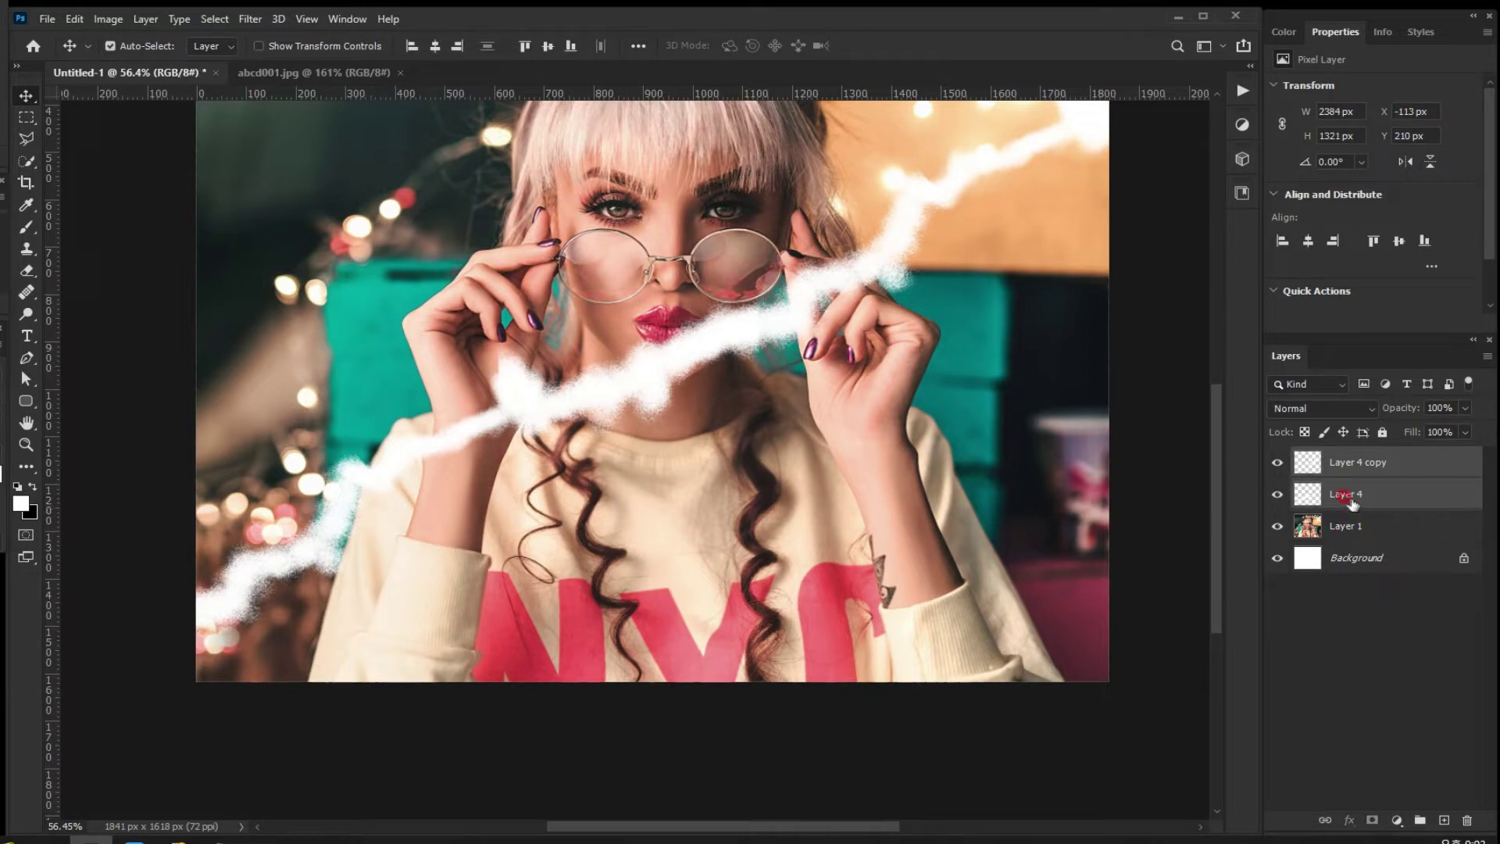
key(ctrl+e)
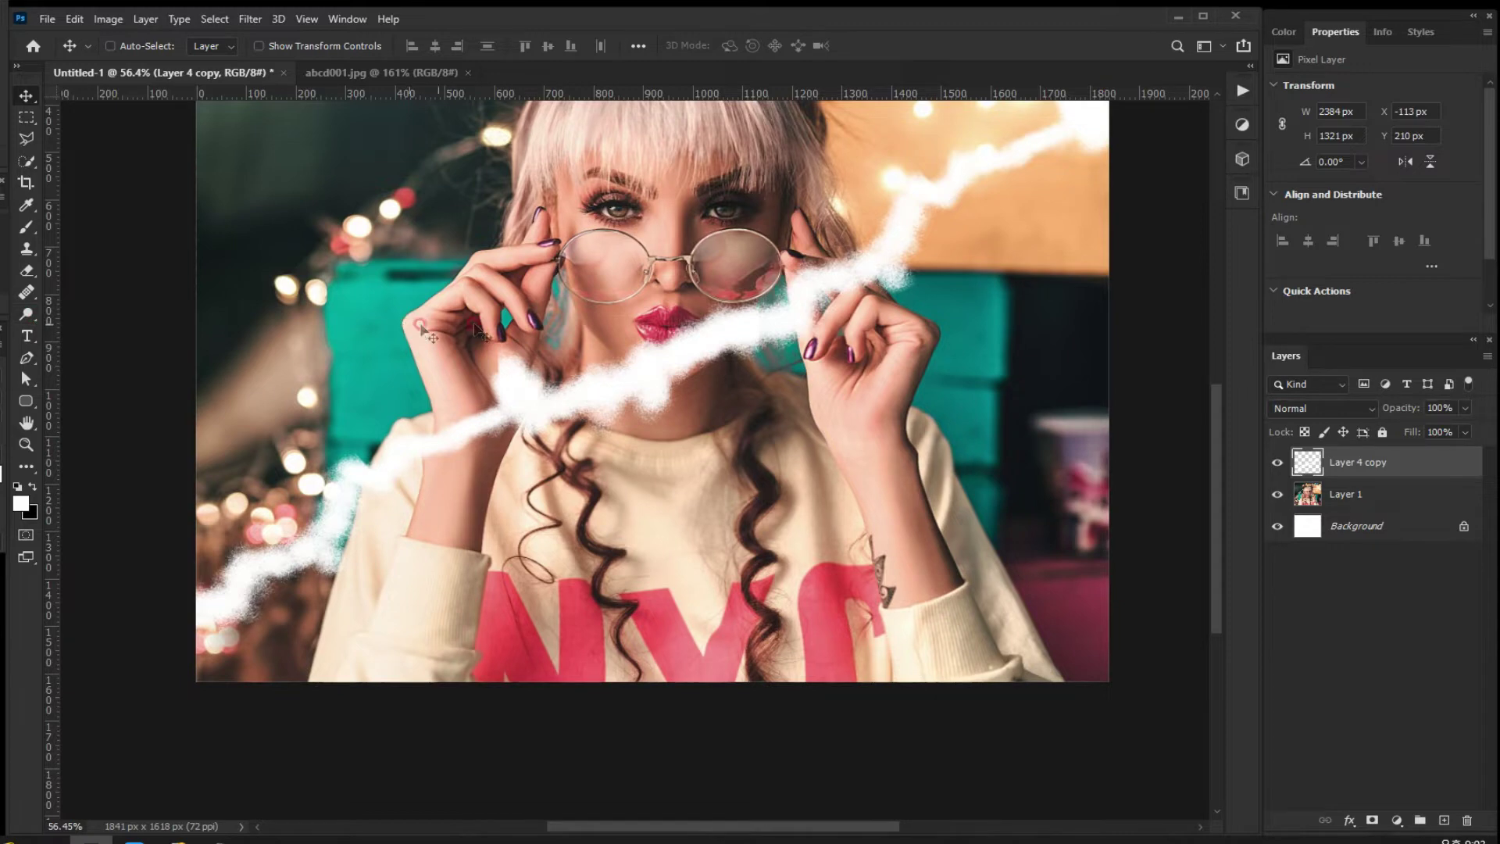
Scale the merged white line to about 61.6%, rotate it slightly, and move its lower end to the photo's left edge.
key(ctrl+t)
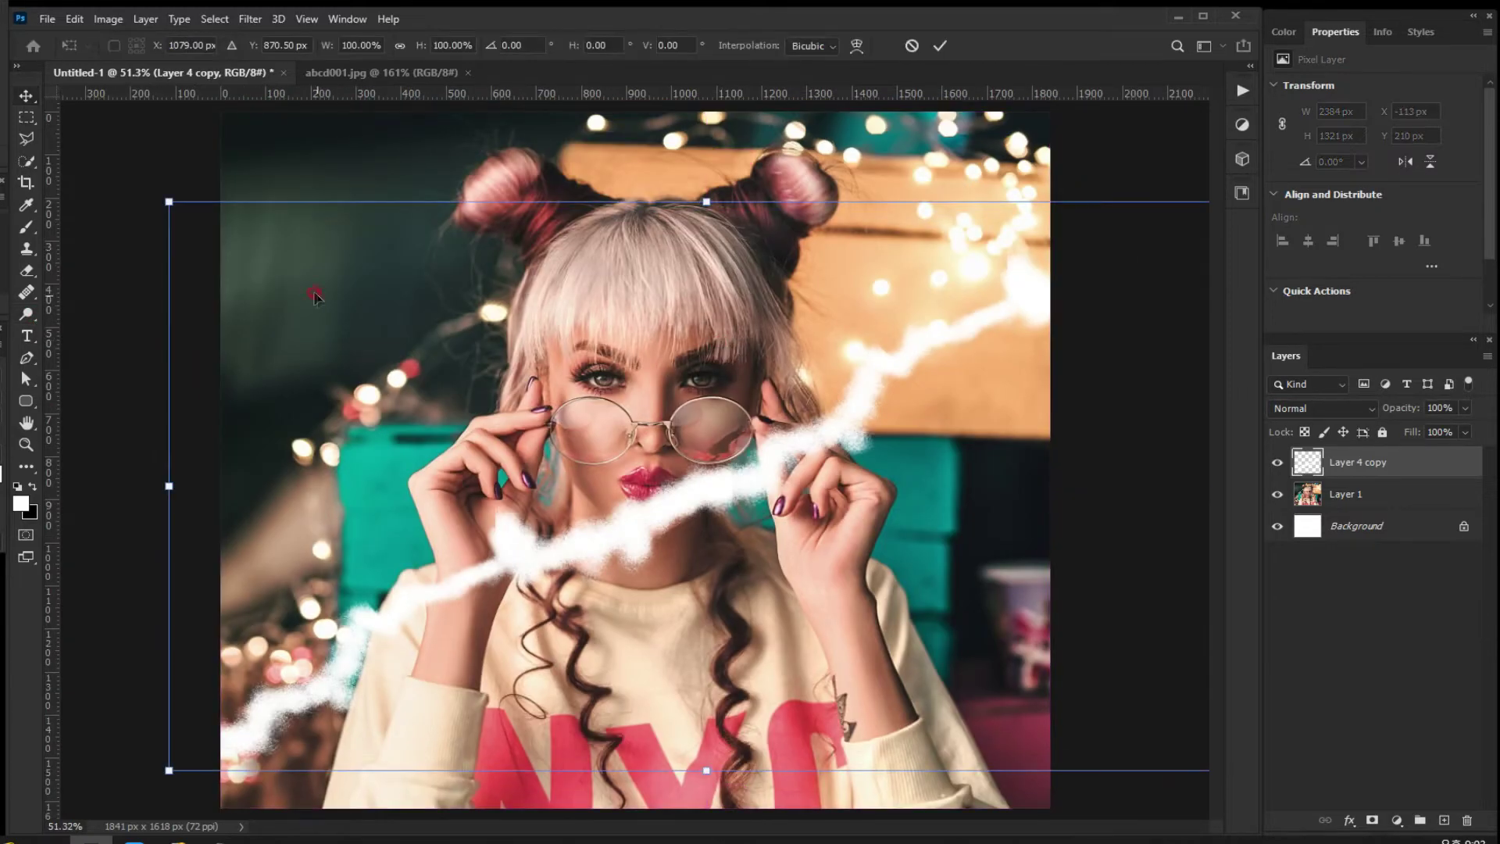
drag(169, 200, 377, 311)
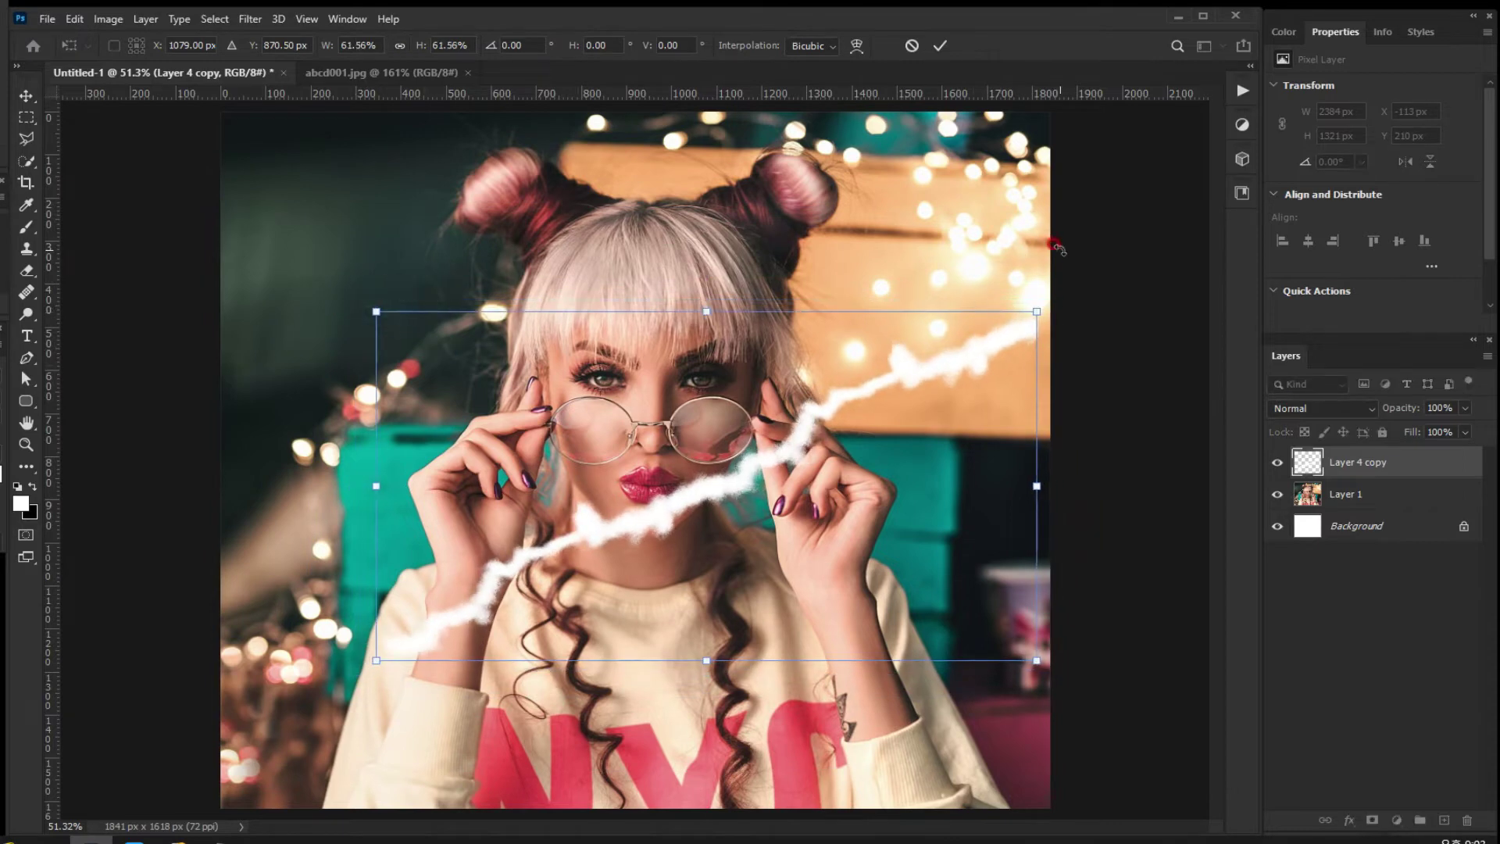
drag(1059, 249, 1040, 237)
drag(830, 427, 656, 472)
right_click(656, 461)
key(Return)
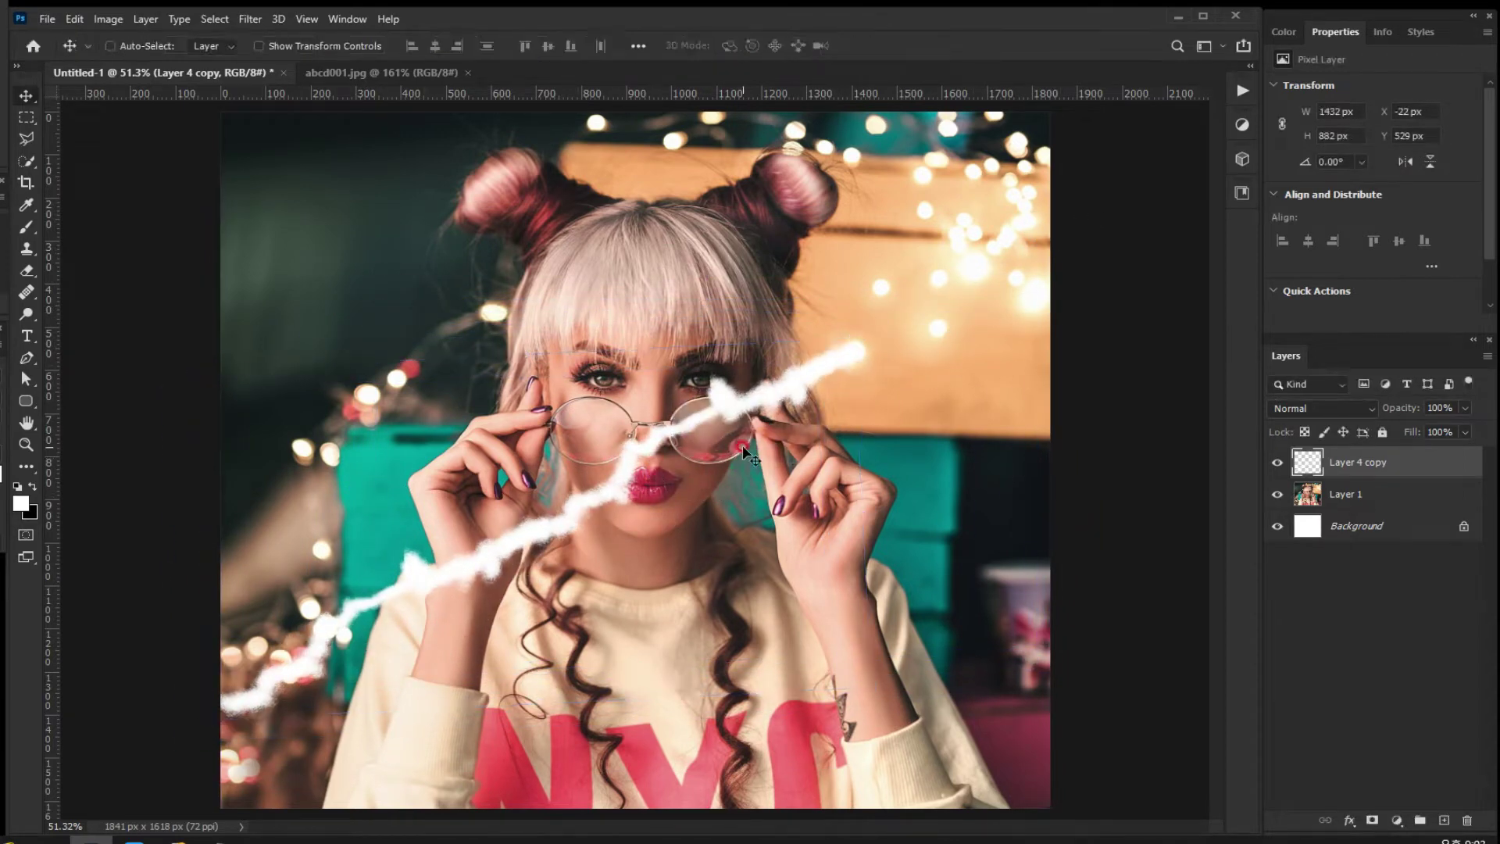
Duplicate the scaled line, attach the copy to its upper right end, and merge the copy down.
drag(453, 549, 891, 310)
drag(769, 410, 953, 299)
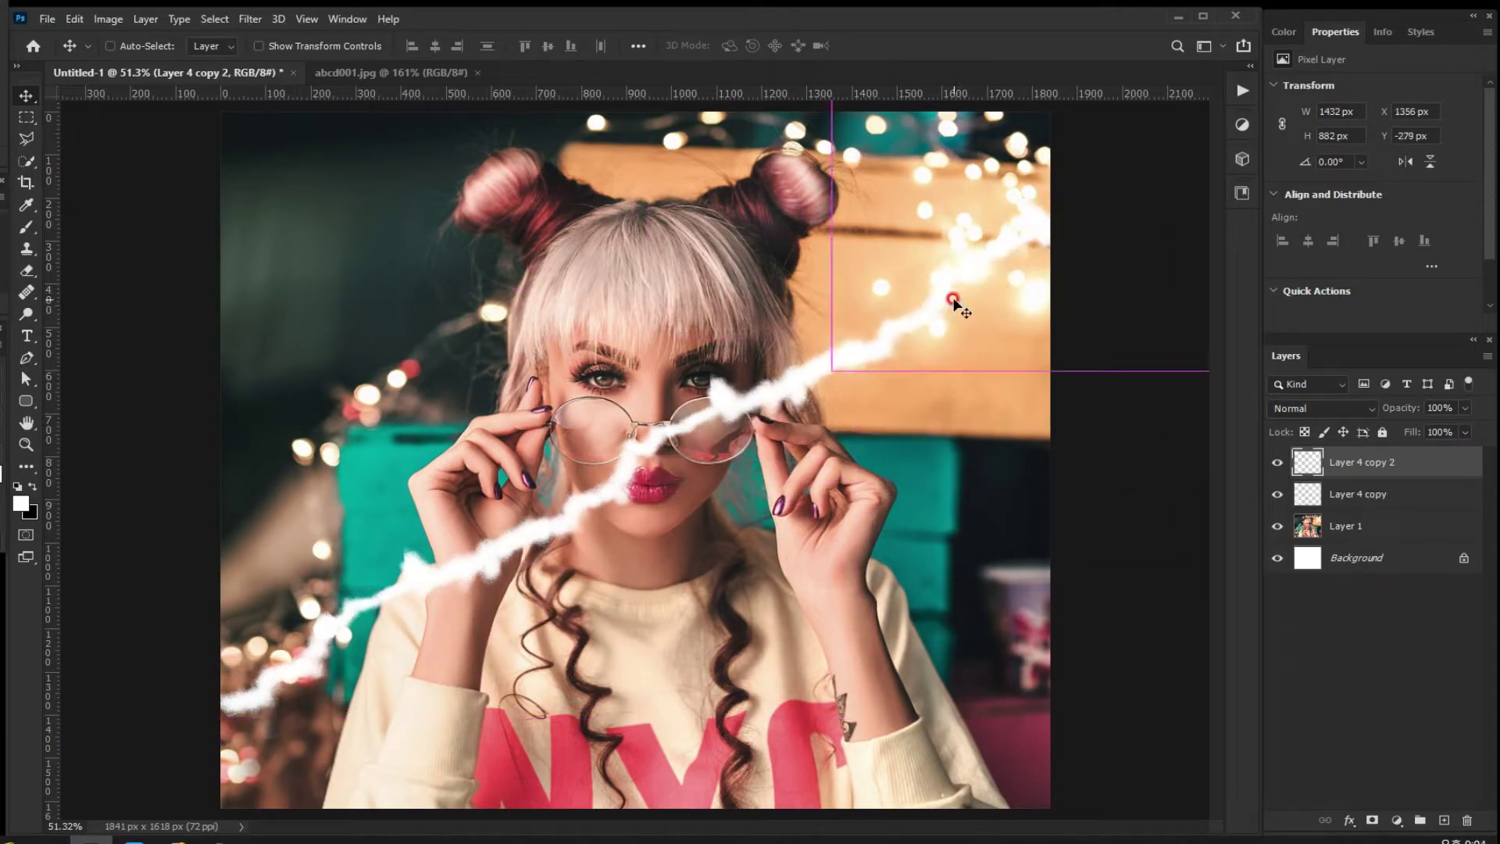
key(ctrl+e)
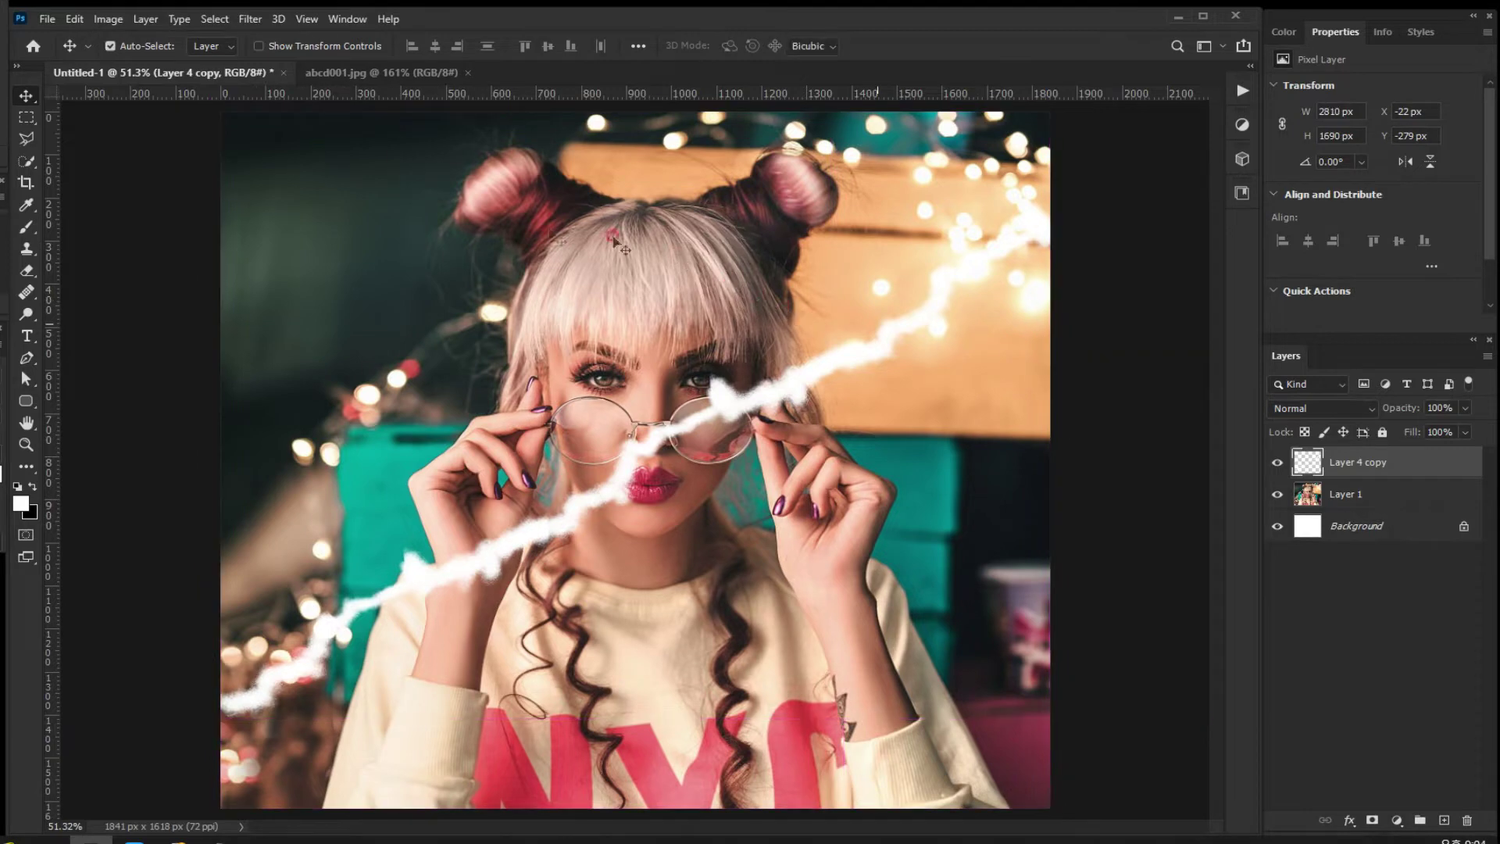
Scale the extended line to about 68%, rotate it about -5.6°, and position it diagonally across the face from lower left to upper right.
key(ctrl+t)
drag(345, 197, 322, 277)
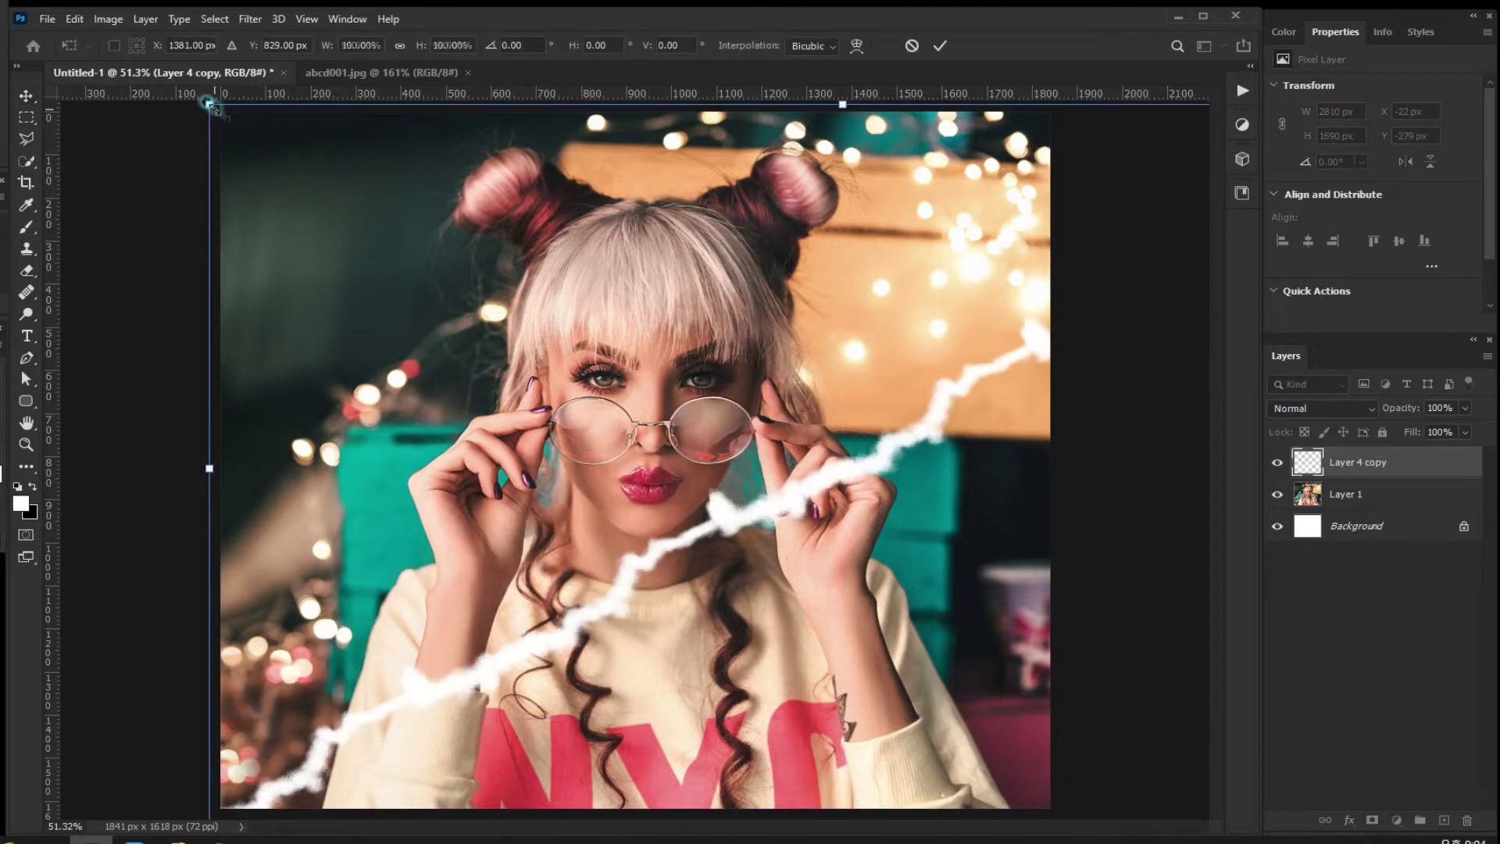
drag(206, 102, 400, 233)
drag(811, 386, 603, 352)
drag(1043, 242, 1087, 129)
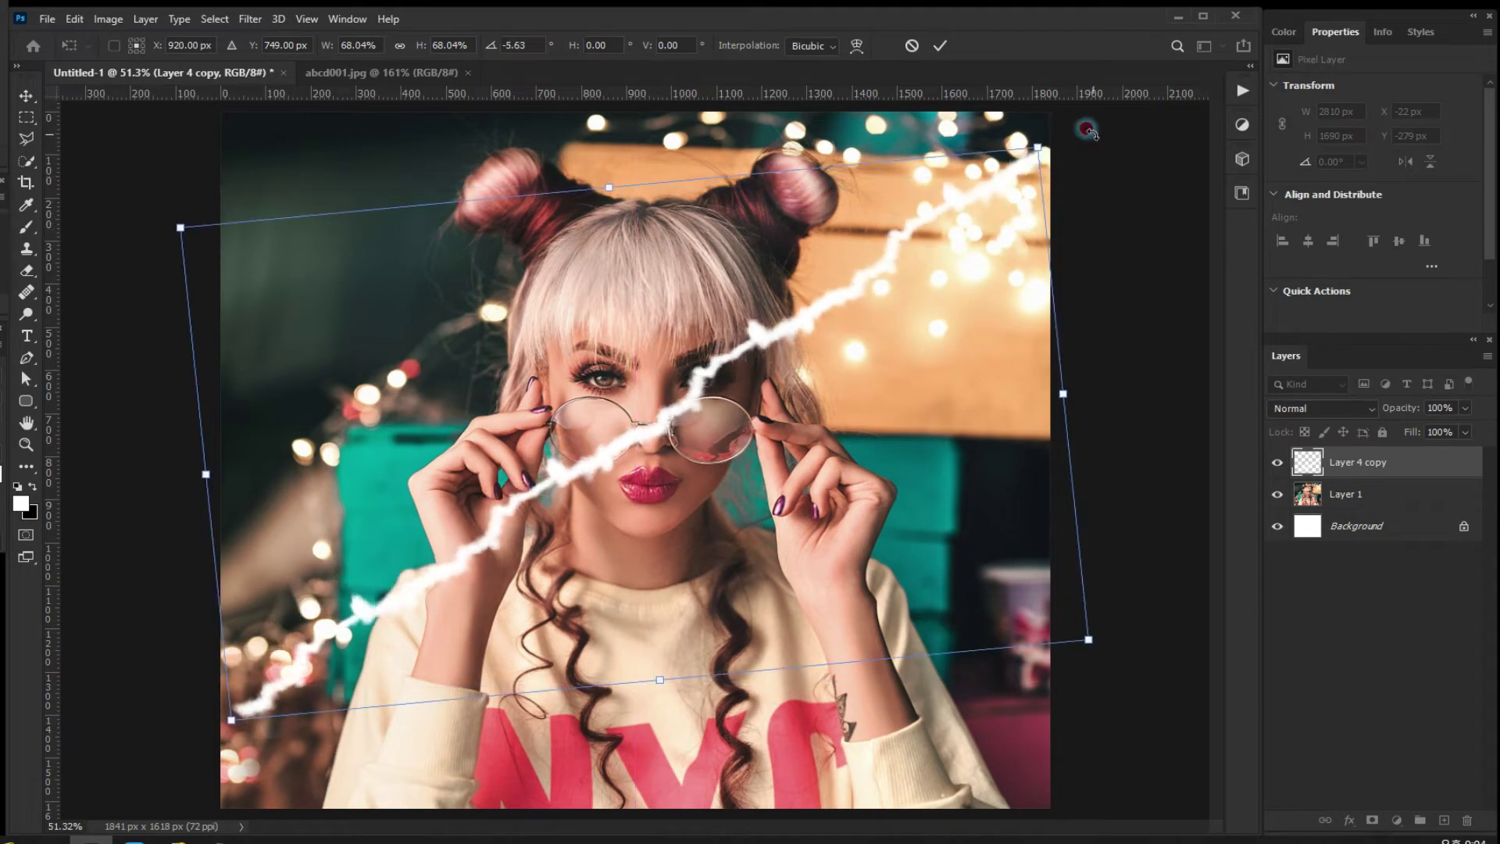
key(Return)
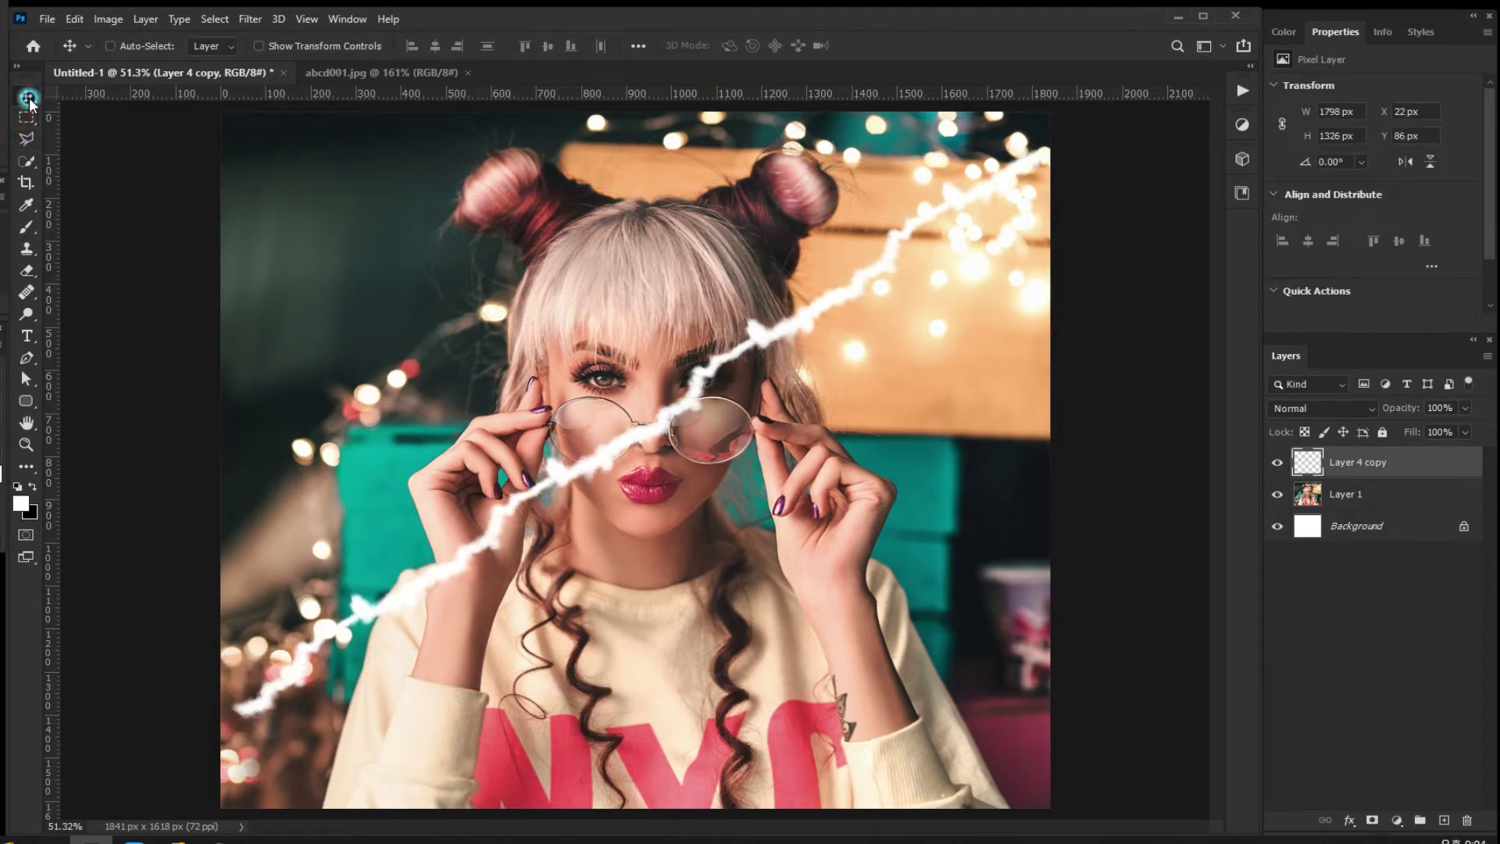
Duplicate the diagonal white line layer and offset the copy about 50 px left and 32 px up.
key(ctrl+j)
key(Up)
key(Up)
key(Up)
key(Up)
key(Up)
key(Up)
key(Up)
key(Up)
key(Up)
key(Up)
key(Up)
key(Up)
key(shift+Up)
key(shift+Up)
key(shift+Left)
key(shift+Left)
key(shift+Left)
key(shift+Up)
key(shift+Left)
key(shift+Down)
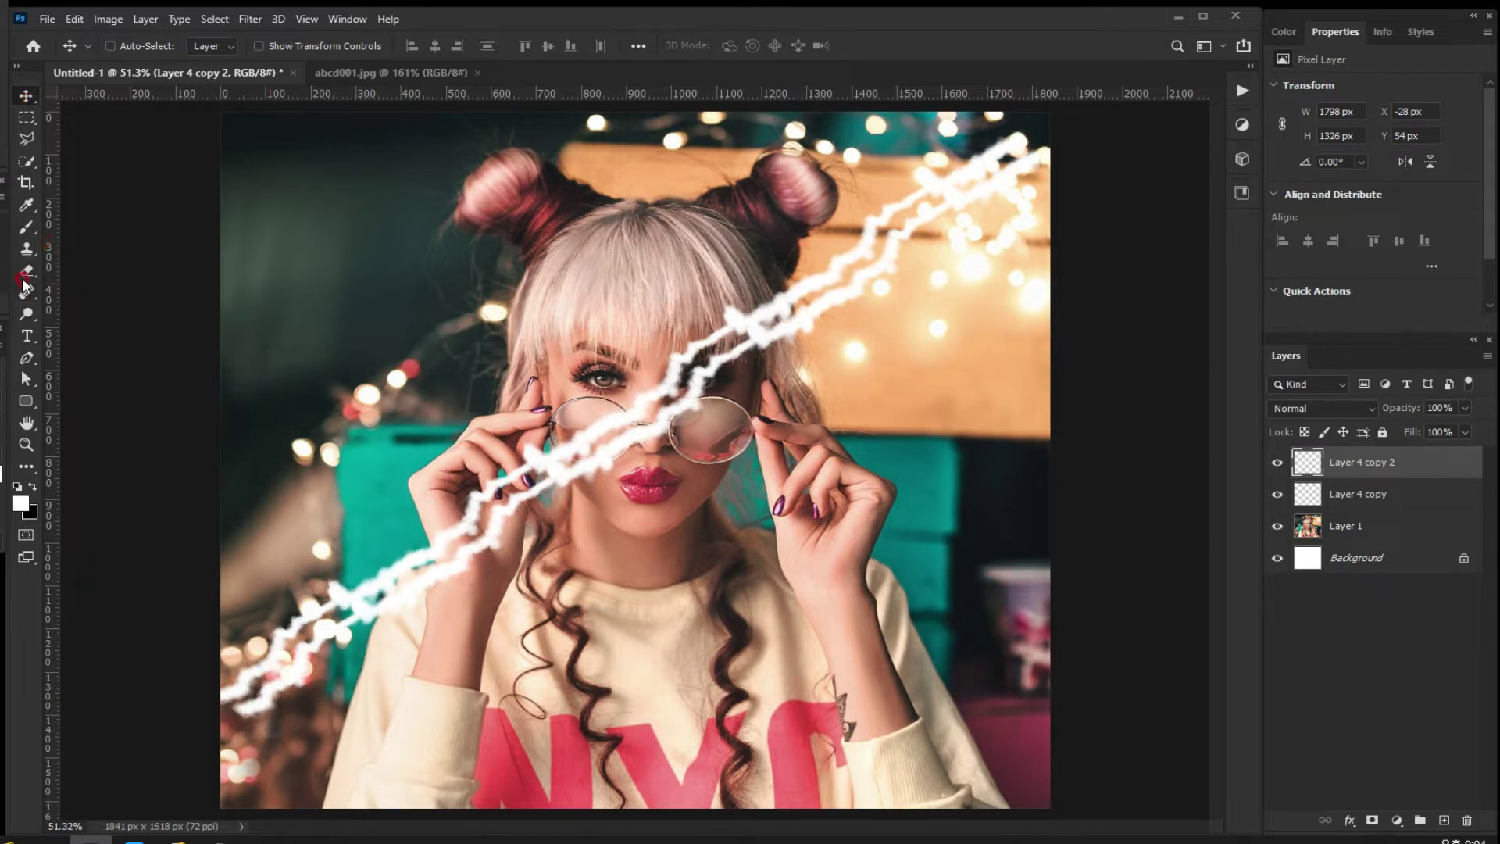
key(e)
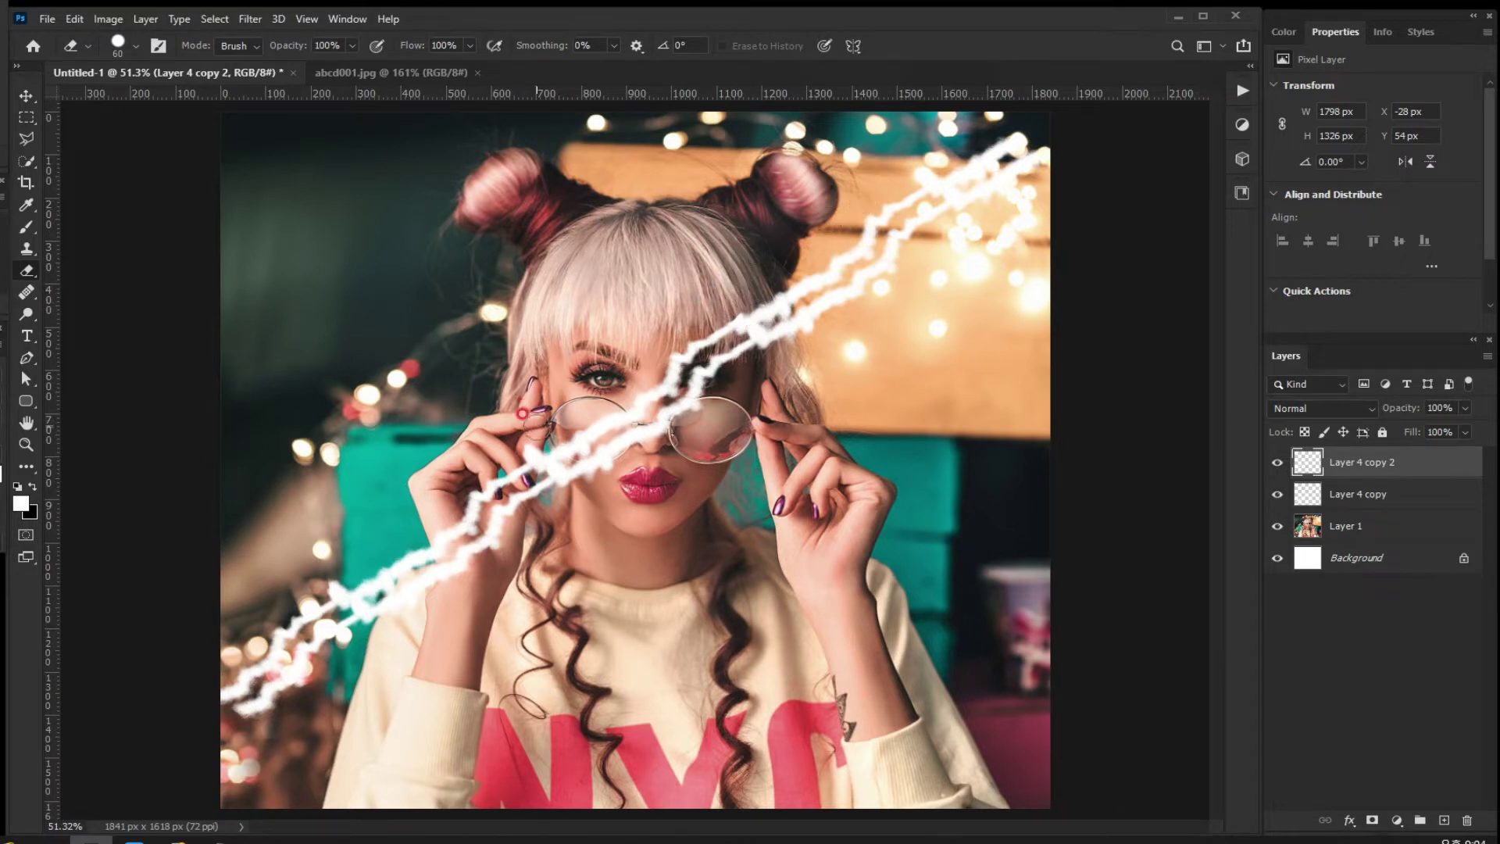
drag(317, 577, 328, 583)
click(30, 94)
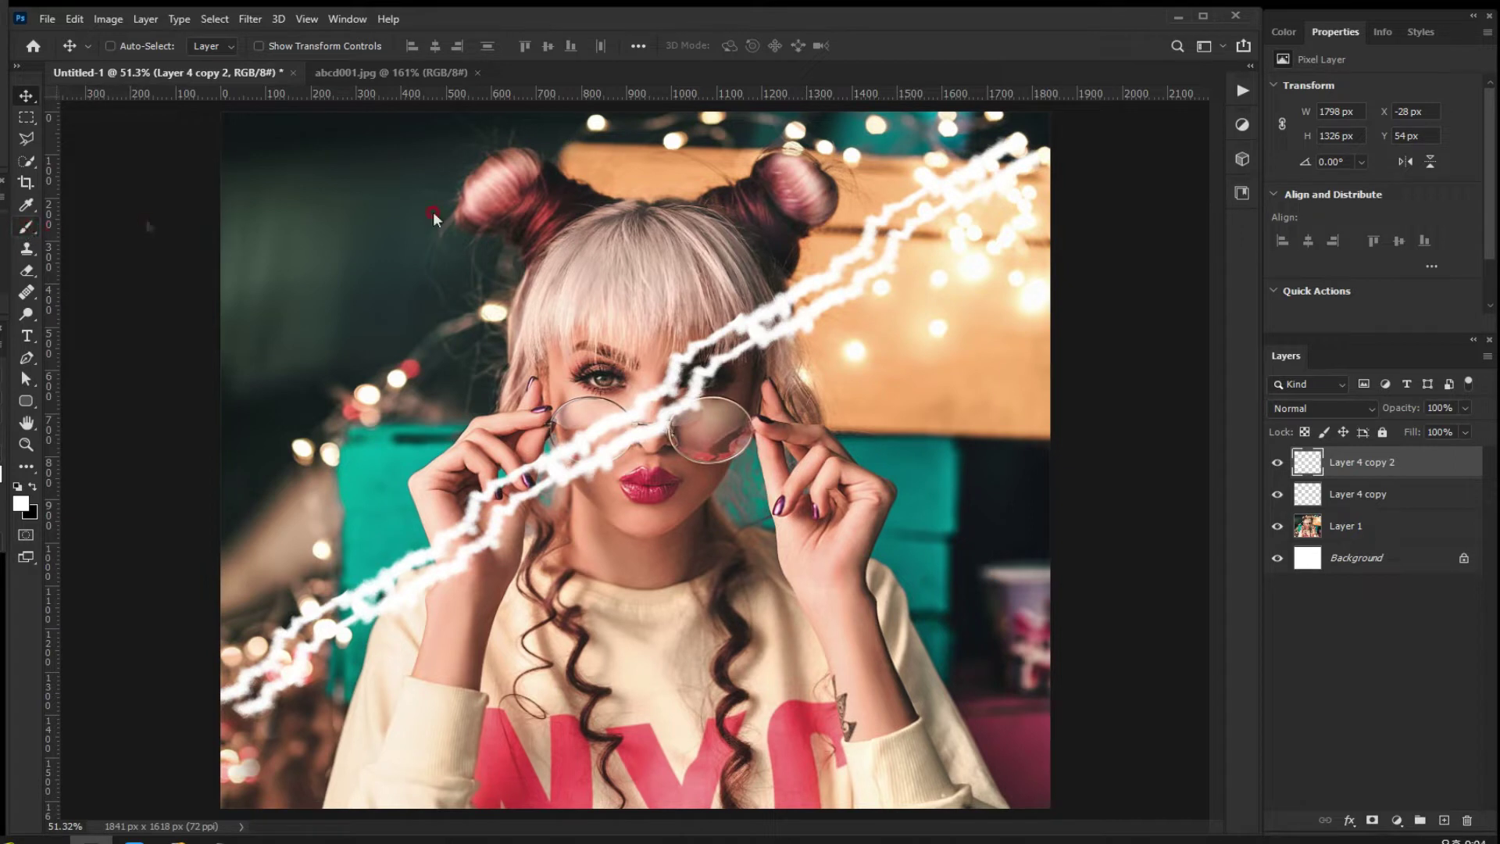
Paint white brush strokes along the gap between the two lines to fill it from the upper right to the lower left.
click(27, 227)
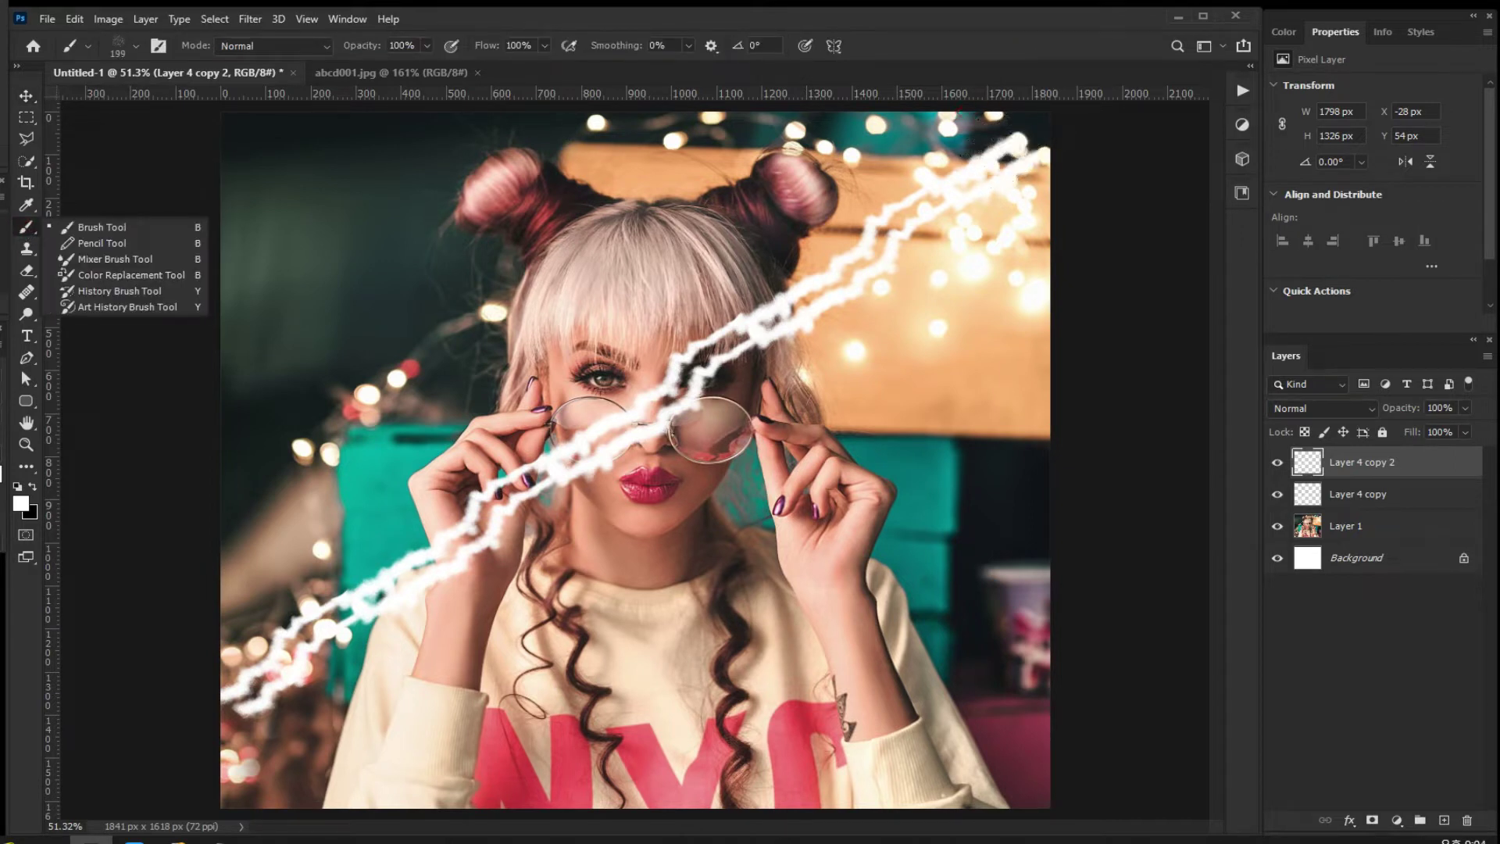
click(988, 148)
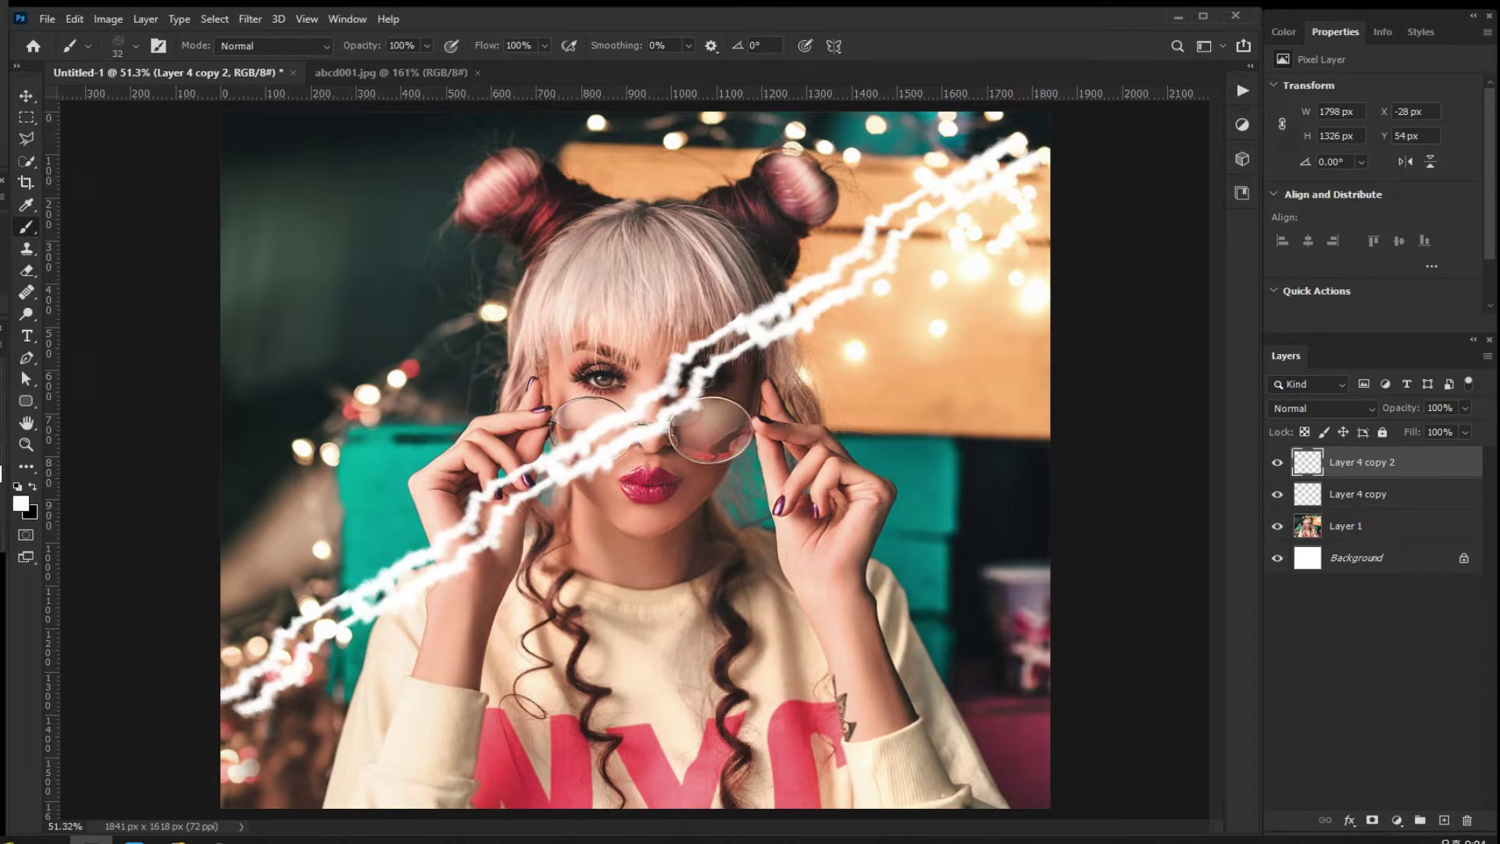
mouse_move(1003, 147)
mouse_down()
mouse_move(897, 208)
mouse_move(909, 188)
mouse_move(934, 186)
mouse_move(801, 289)
mouse_move(818, 296)
mouse_move(837, 277)
mouse_move(786, 283)
mouse_move(791, 307)
mouse_move(704, 328)
mouse_move(732, 334)
mouse_move(691, 347)
mouse_move(672, 391)
mouse_move(712, 344)
mouse_move(670, 395)
mouse_move(598, 426)
mouse_move(637, 425)
mouse_move(616, 420)
mouse_move(642, 412)
mouse_move(582, 439)
mouse_up()
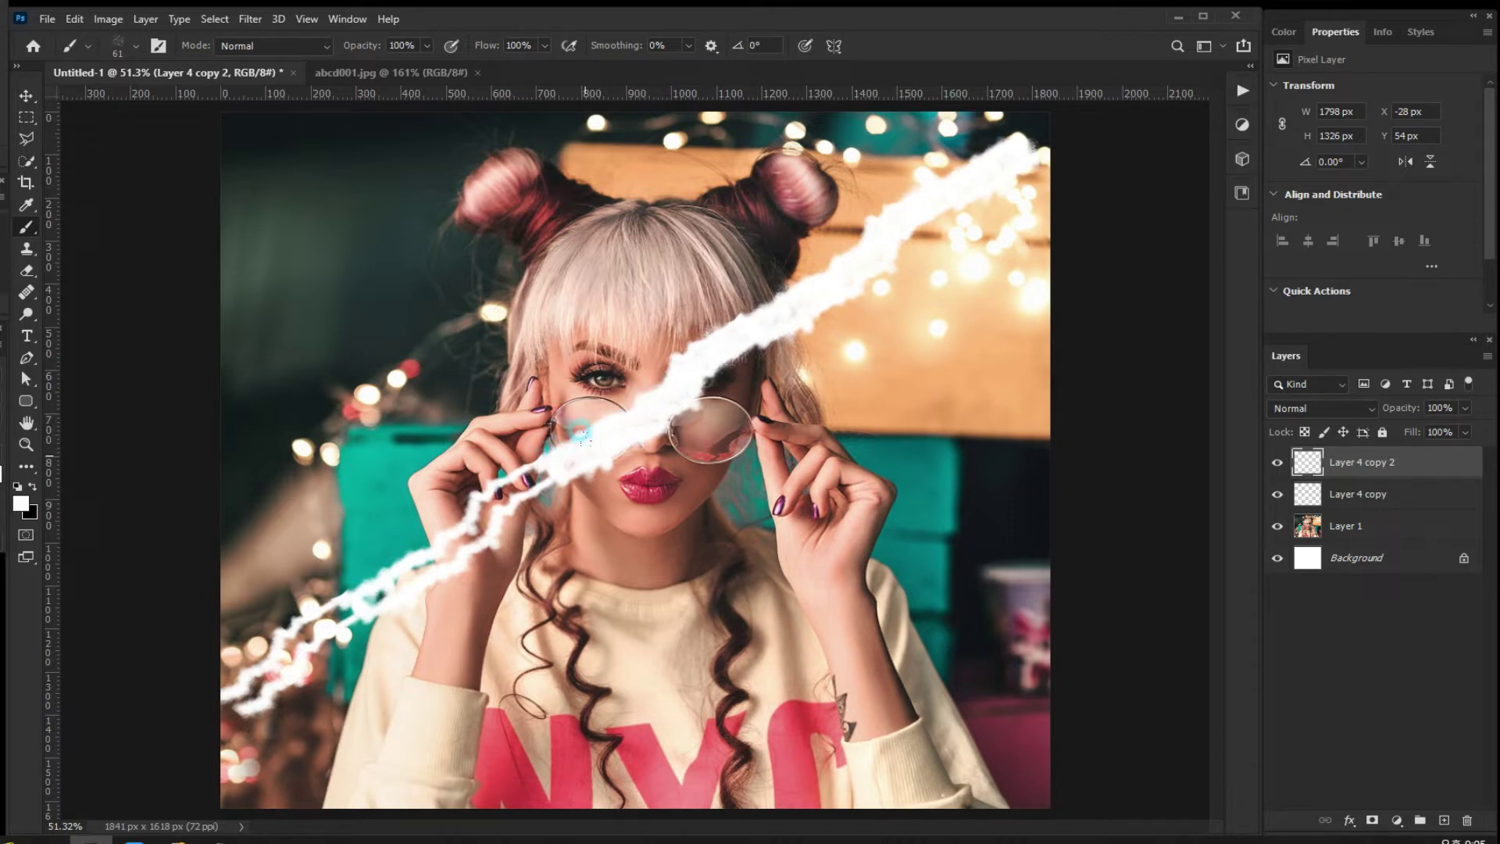
mouse_move(242, 683)
mouse_down()
mouse_move(303, 622)
mouse_move(384, 587)
mouse_move(364, 584)
mouse_move(369, 603)
mouse_move(293, 643)
mouse_move(277, 670)
mouse_move(359, 593)
mouse_move(455, 545)
mouse_move(426, 557)
mouse_move(540, 464)
mouse_move(504, 492)
mouse_up()
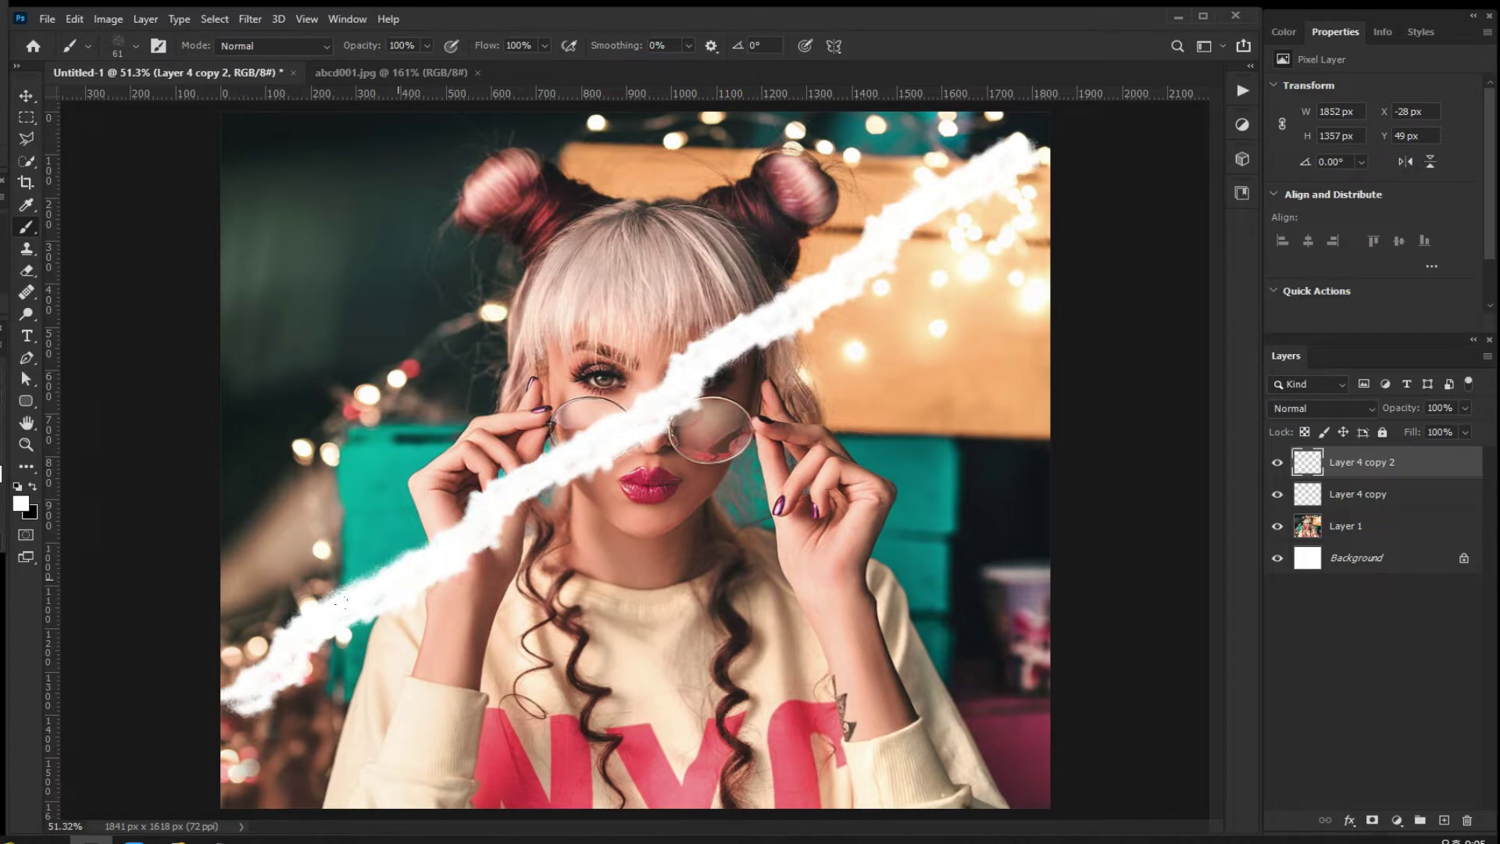
drag(243, 689, 445, 544)
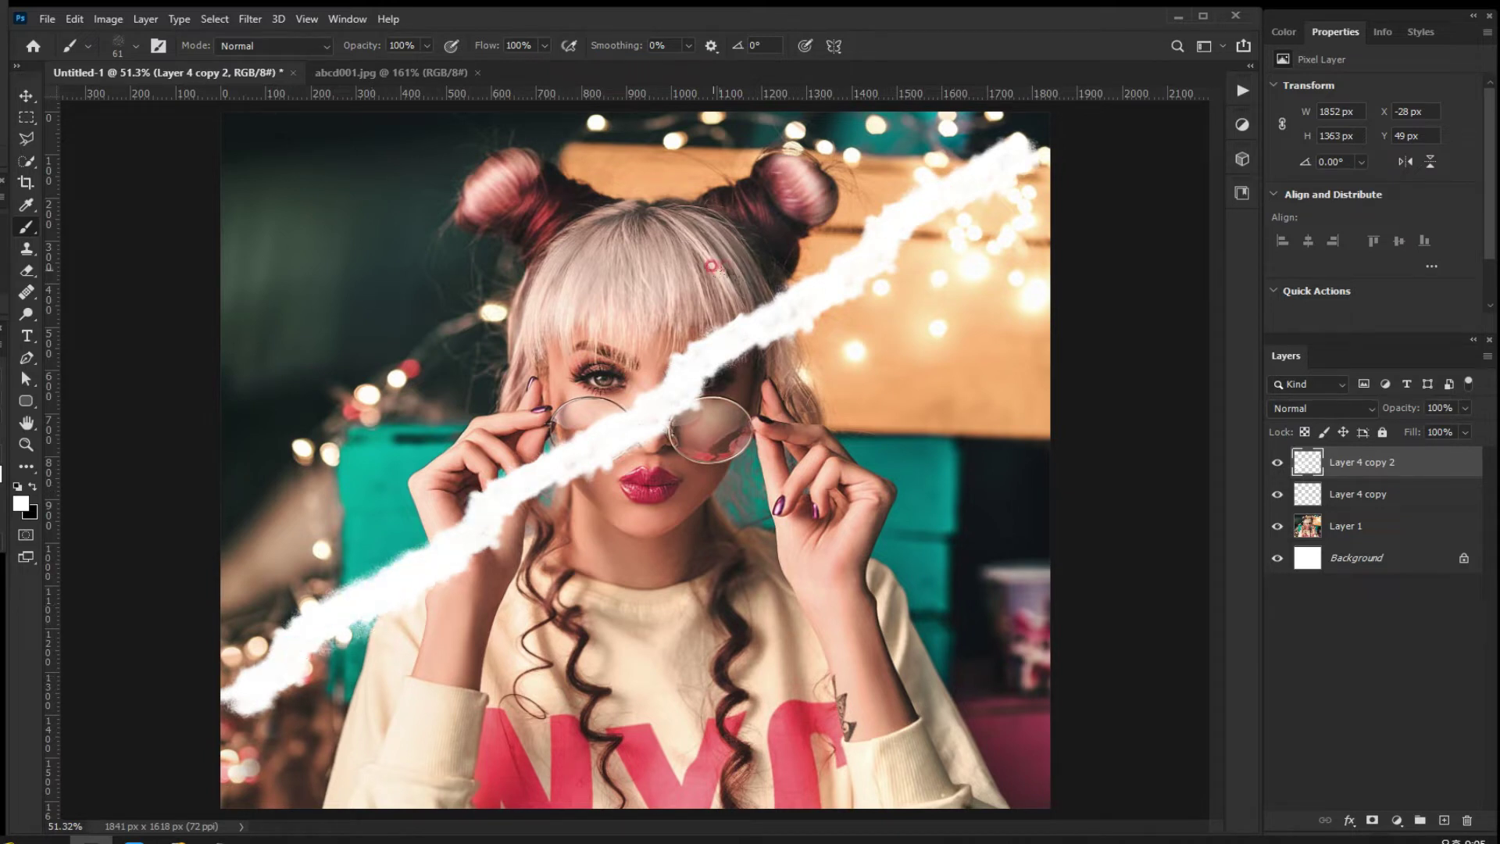
key(ctrl+t)
drag(1051, 125, 882, 243)
key(ctrl+z)
click(945, 47)
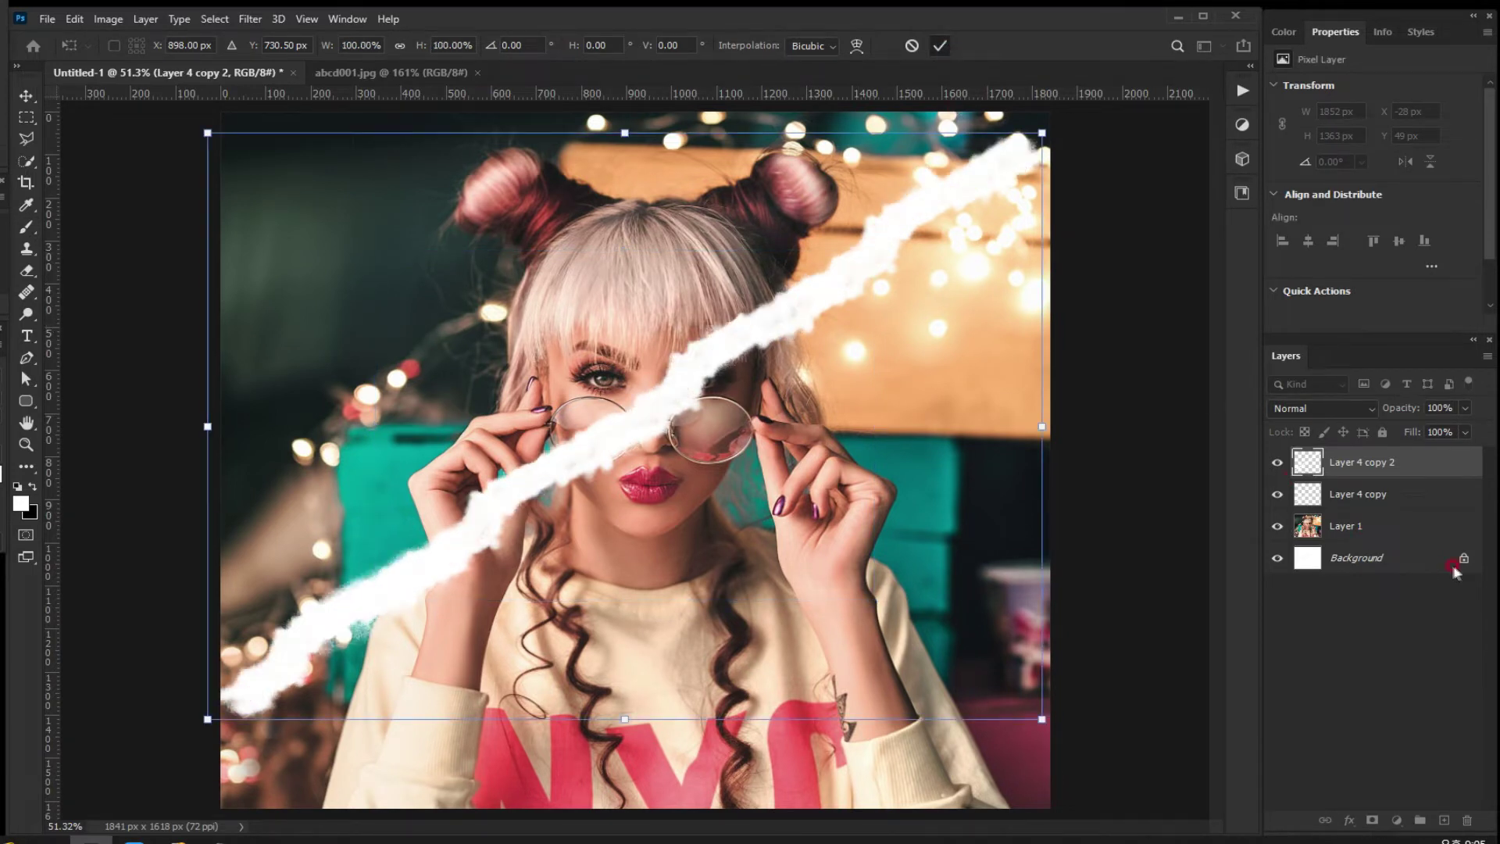
key(b)
Merge the two white line layers into one and scale the result to about 45.14%.
shift+click(1383, 490)
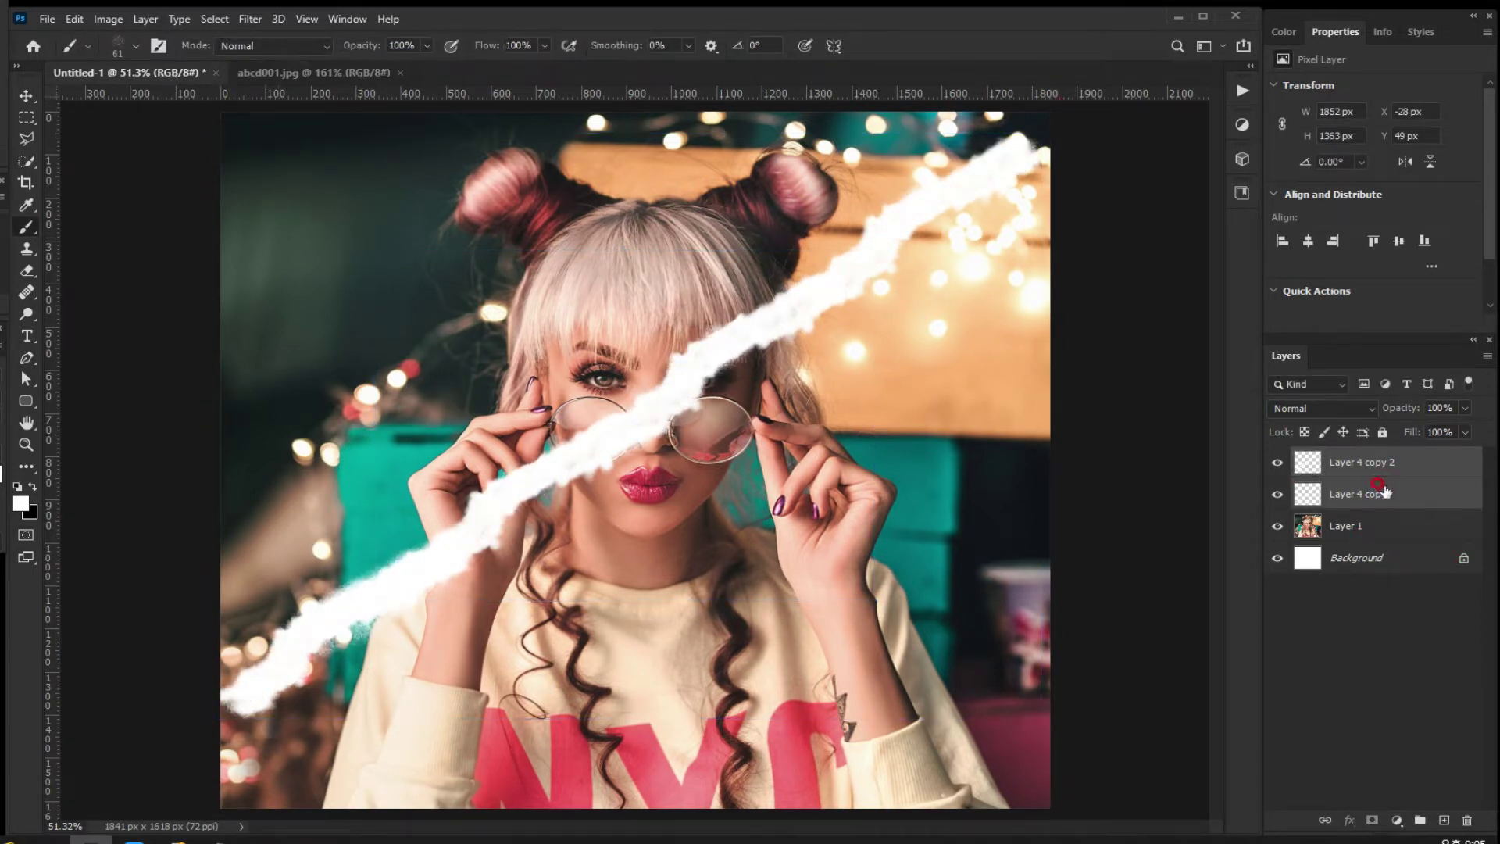
key(ctrl+e)
key(ctrl+t)
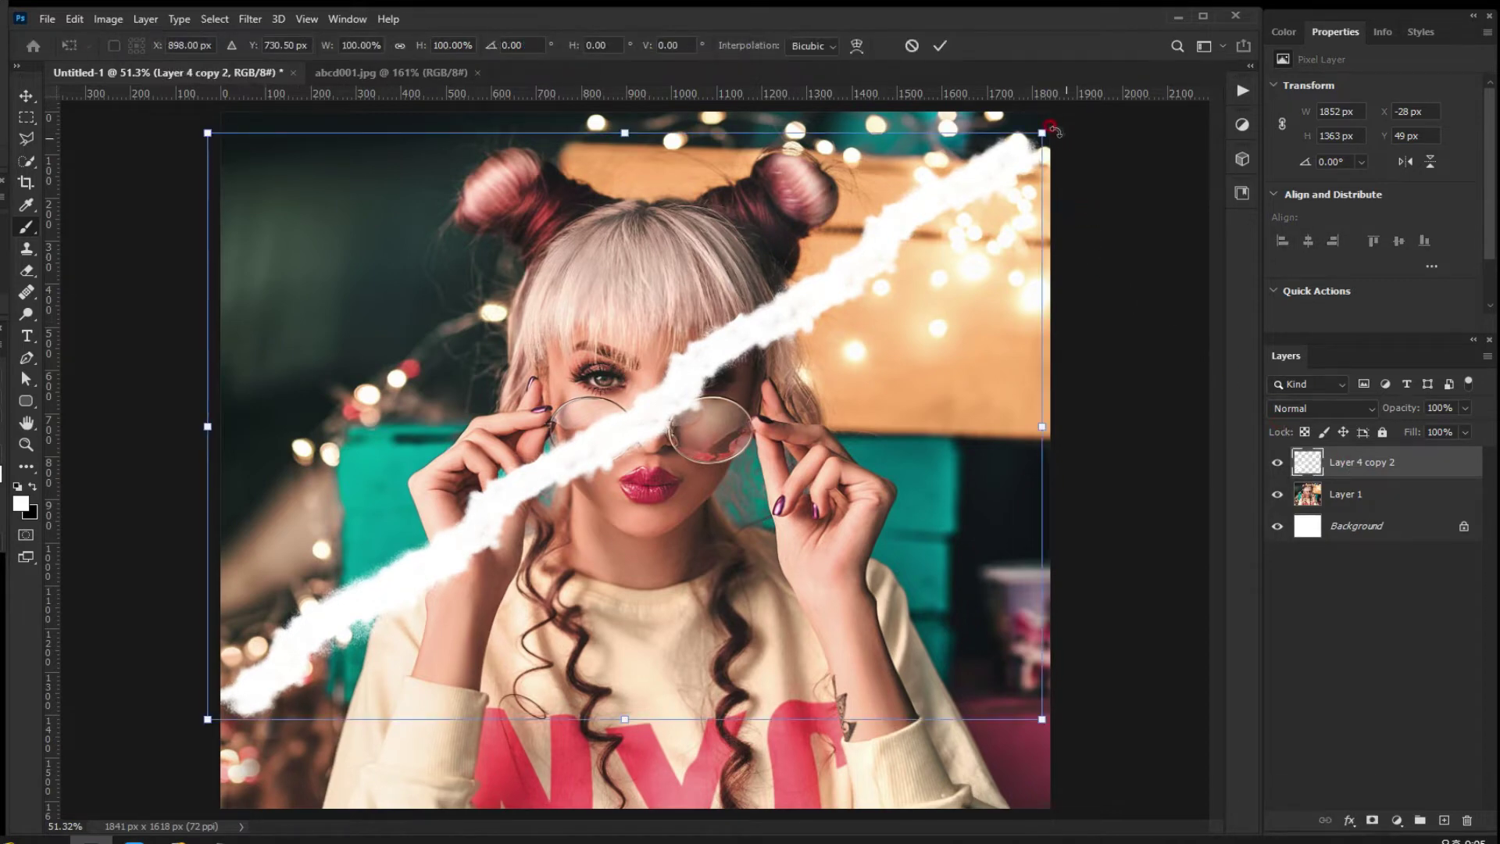
drag(1041, 132, 812, 294)
drag(699, 389, 473, 525)
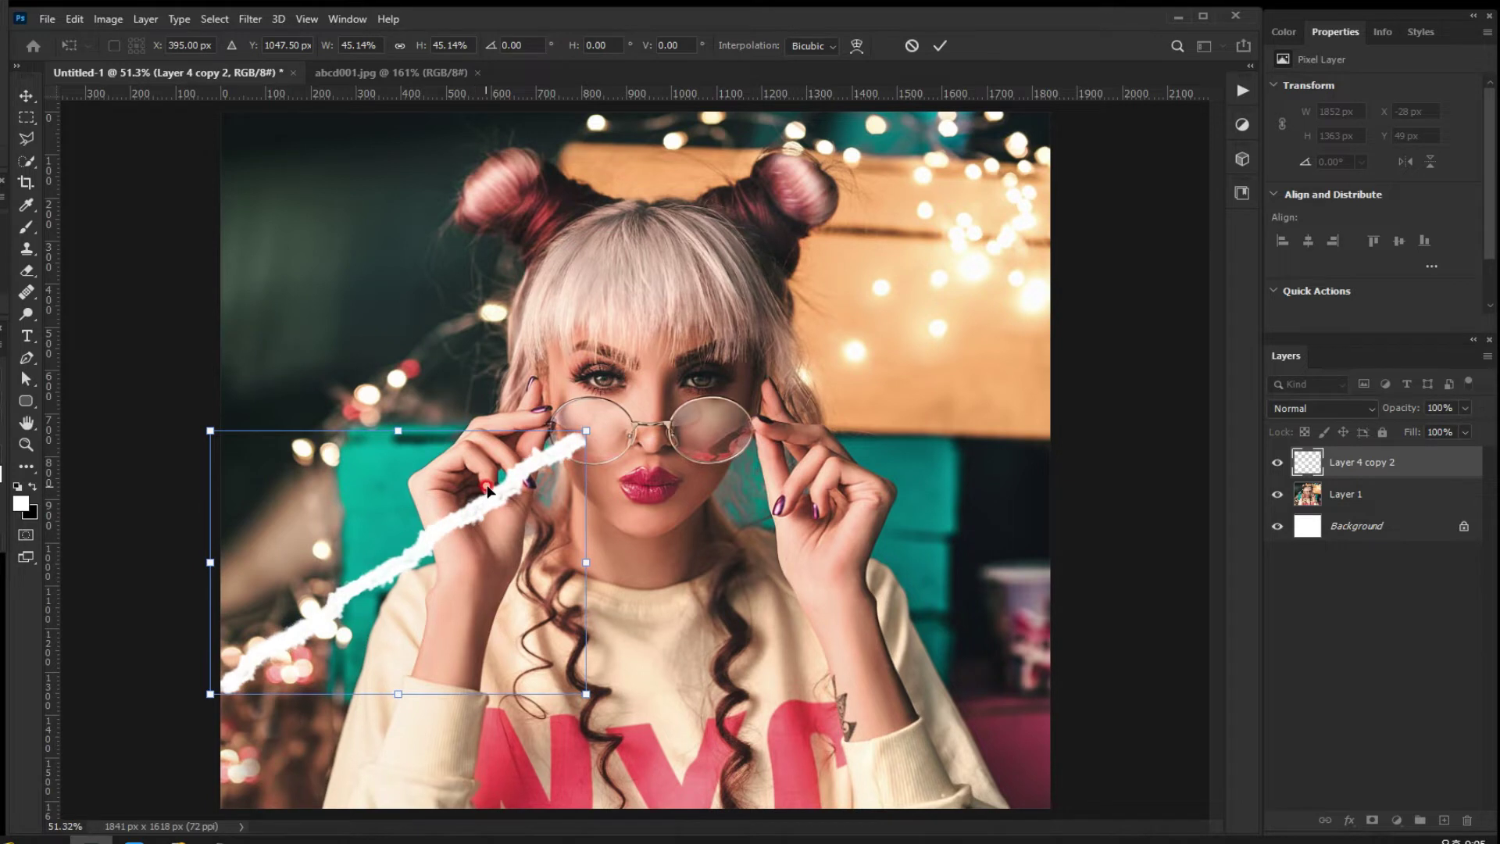
key(Return)
key(b)
Move the scaled line over the middle of the face, from the wrist up to the far eye.
click(24, 96)
mouse_move(408, 559)
mouse_down()
mouse_move(689, 469)
mouse_move(769, 394)
mouse_move(591, 478)
mouse_up()
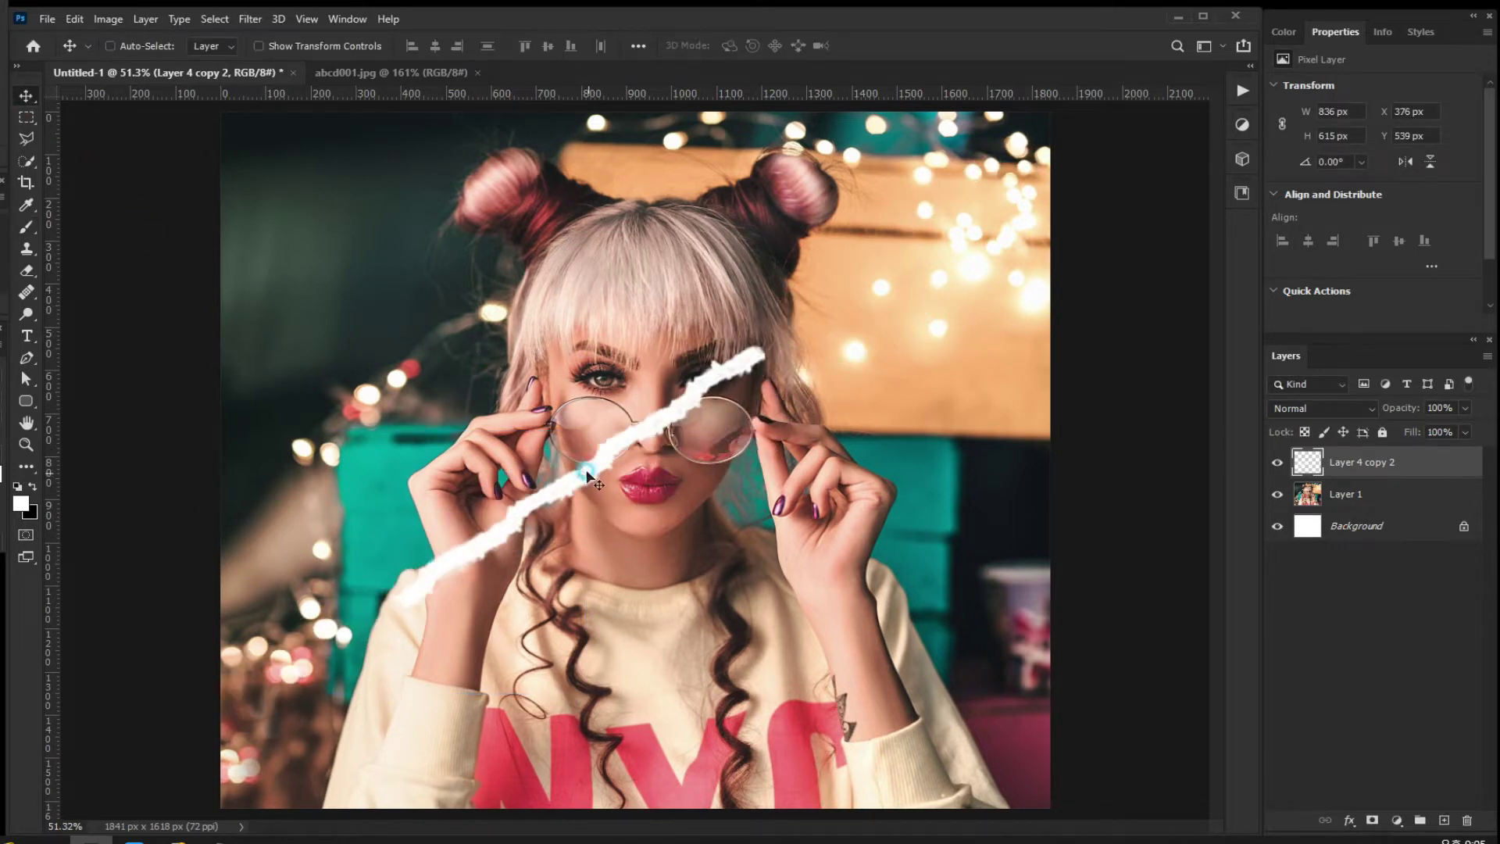
click(28, 269)
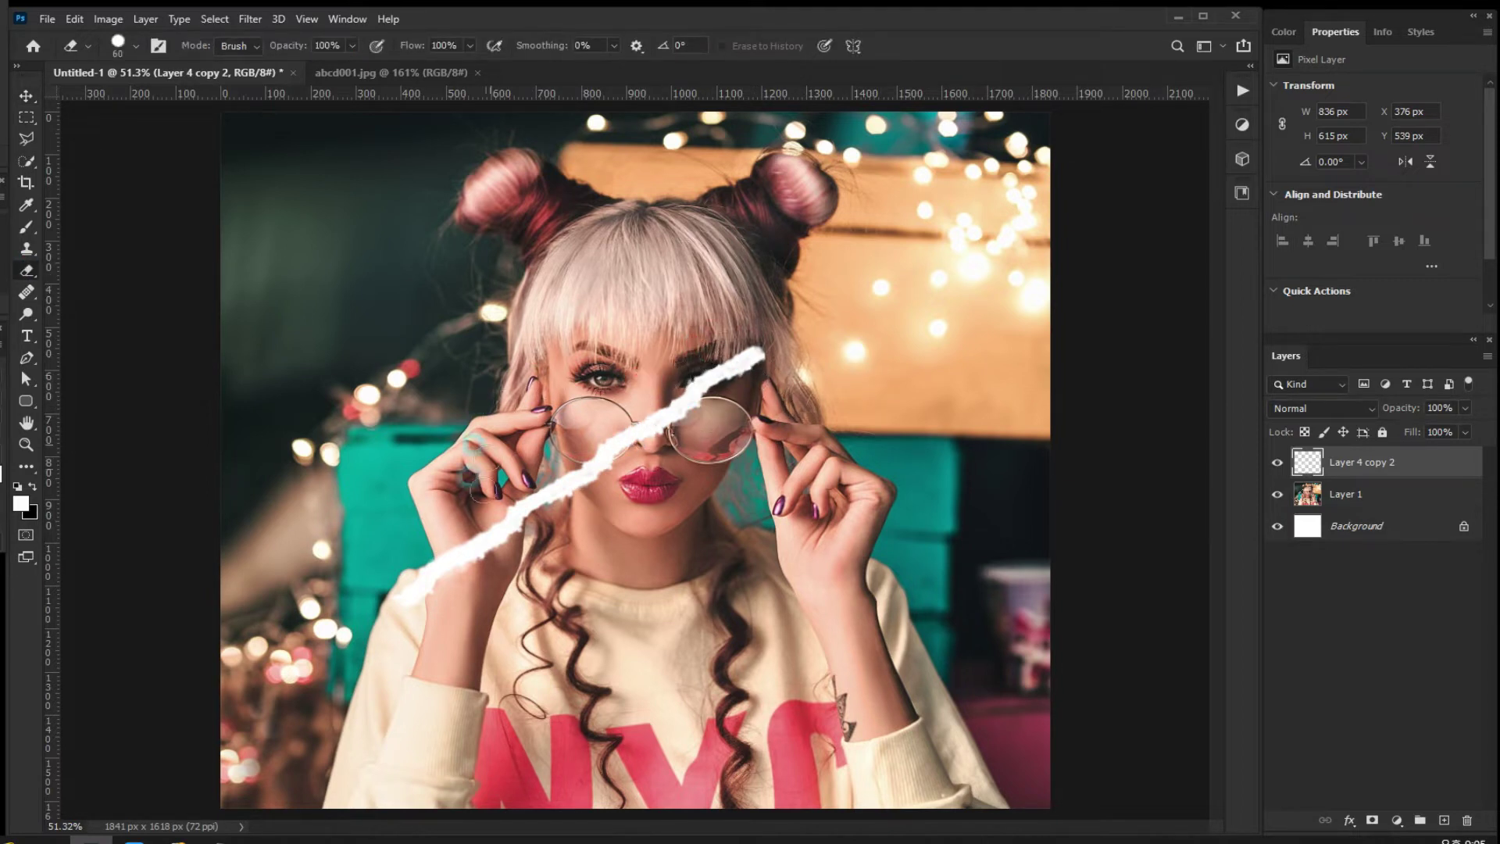
click(28, 98)
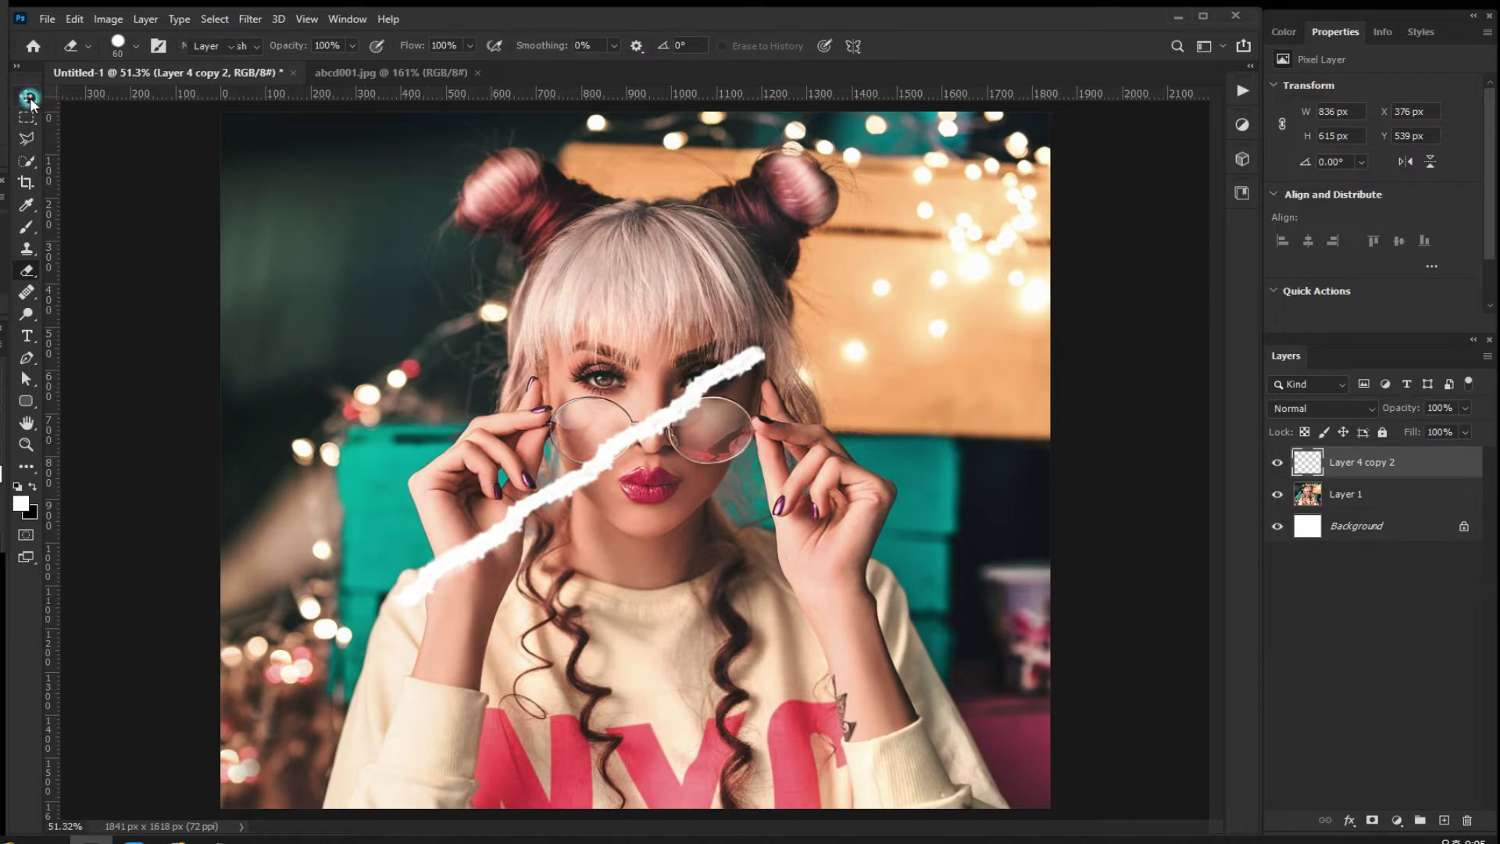
Extend the line past both photo edges with merged duplicates at its upper right and lower left ends, and shift it slightly up and right.
mouse_move(489, 523)
mouse_down()
mouse_move(866, 390)
mouse_move(850, 270)
mouse_move(842, 293)
mouse_up()
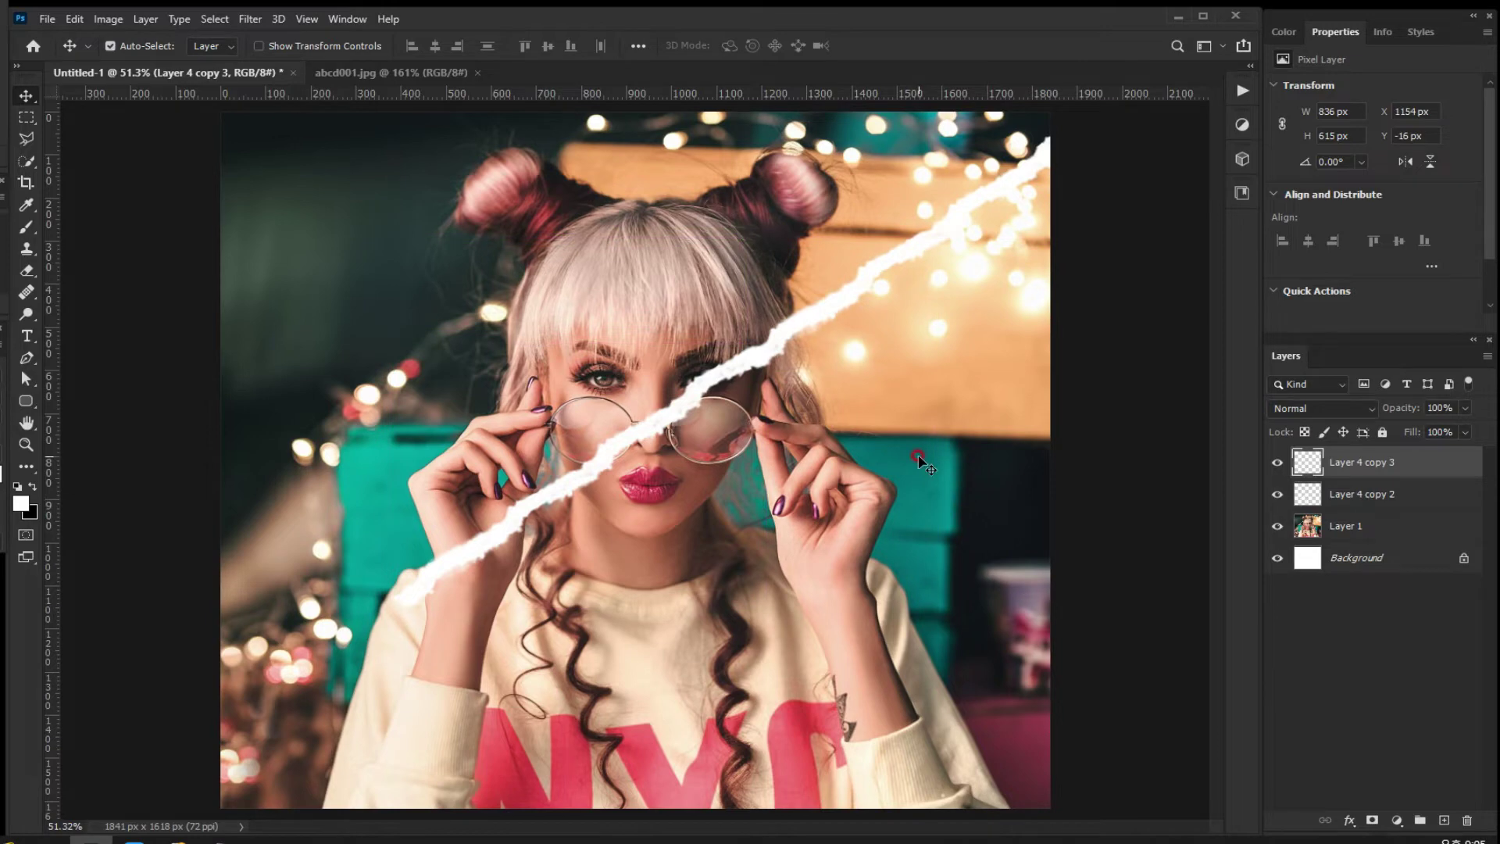
key(ctrl+z)
mouse_move(823, 316)
mouse_down()
mouse_move(650, 517)
mouse_move(382, 596)
mouse_move(319, 670)
mouse_move(327, 660)
mouse_up()
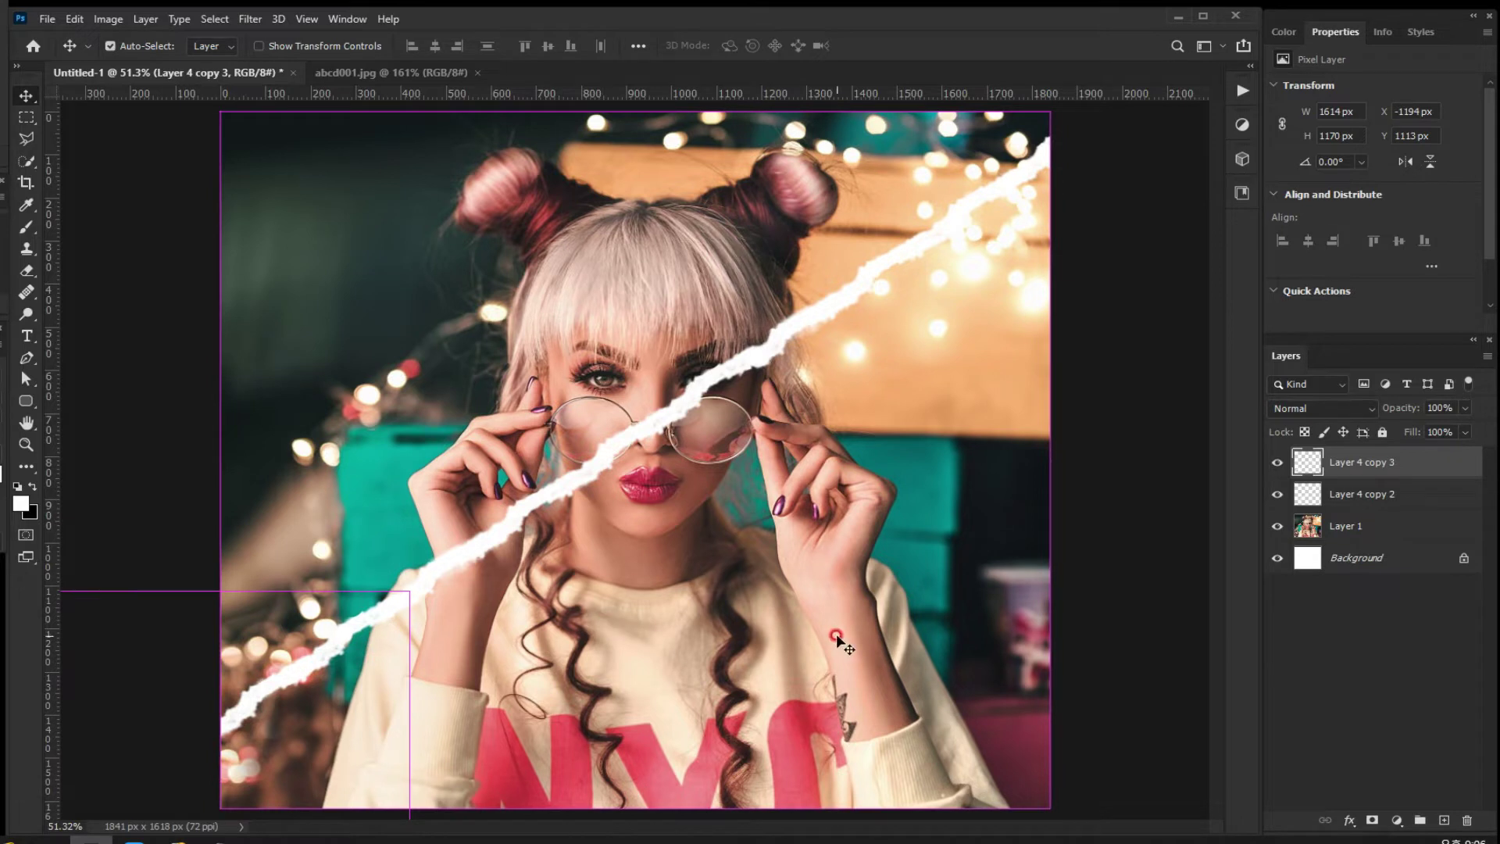
key(ctrl+z)
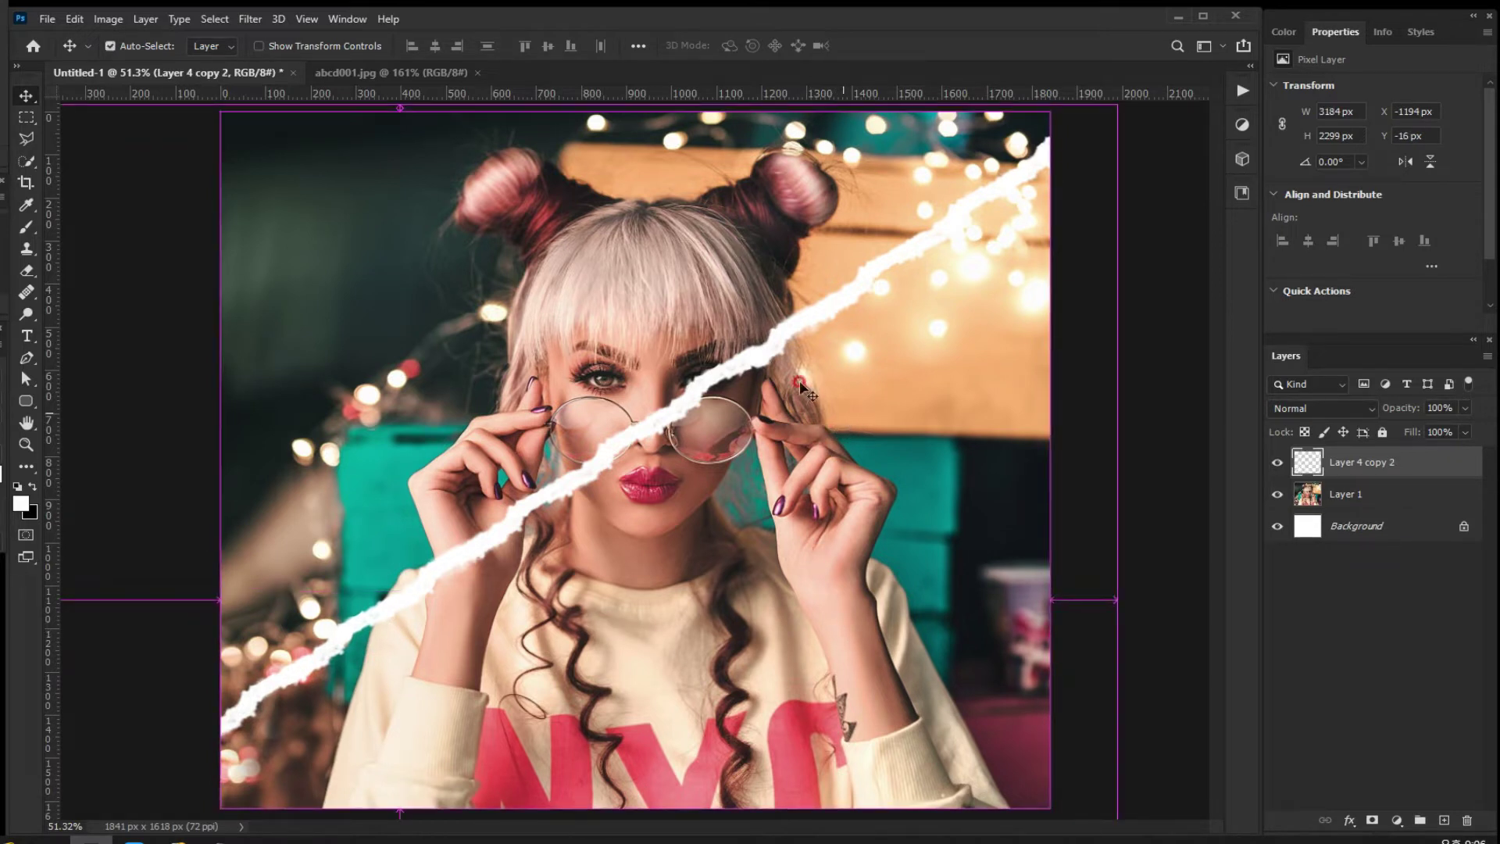
mouse_move(673, 406)
mouse_down()
mouse_move(736, 329)
mouse_move(699, 384)
mouse_up()
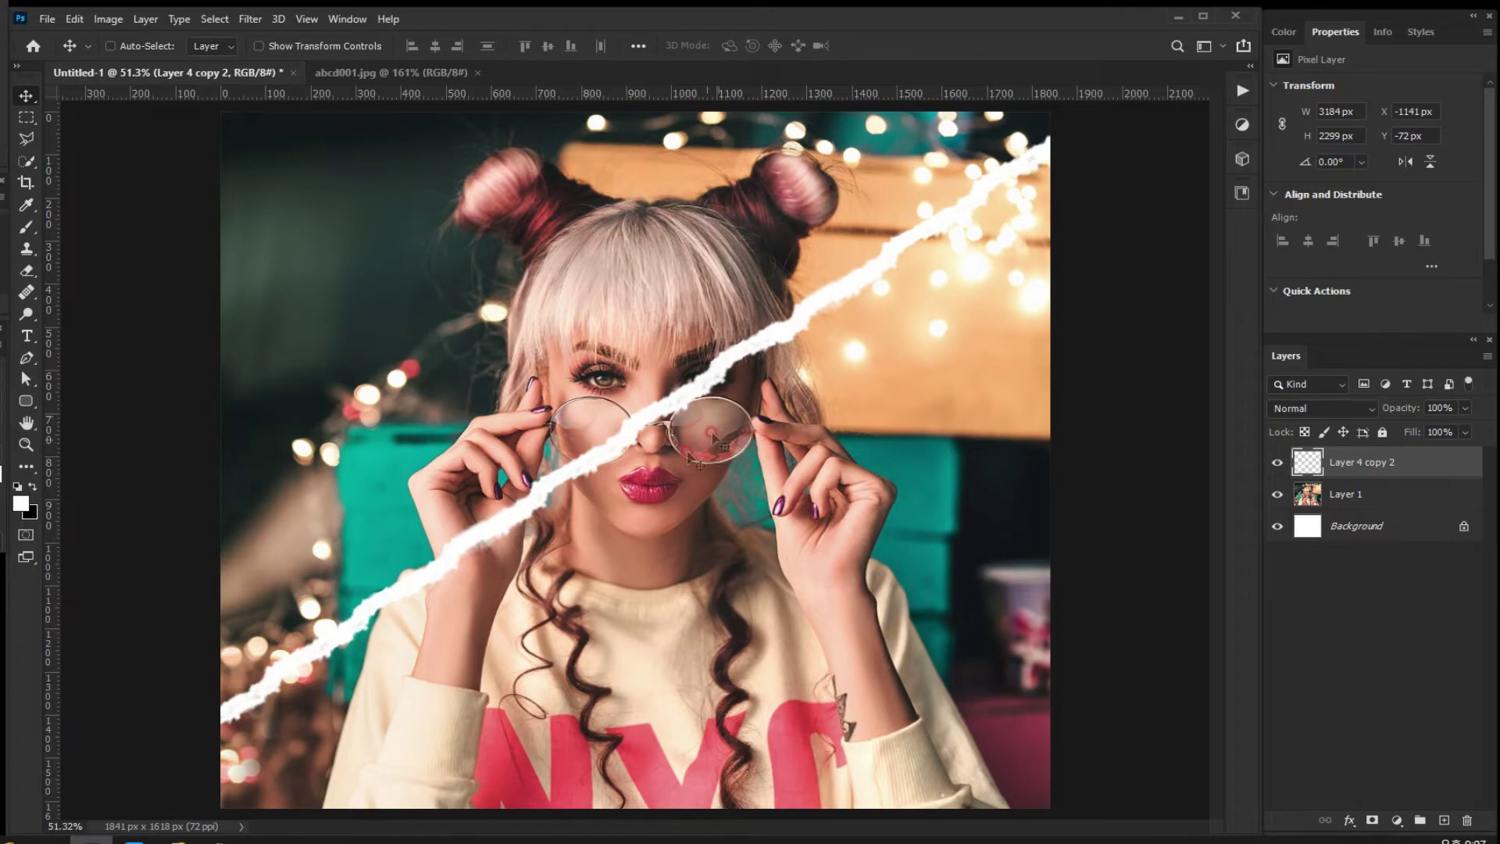
Start a Warp transform on the line and add crosswise splits at two points near the nose and one over the wooden crate.
scroll(660, 400, down, 3)
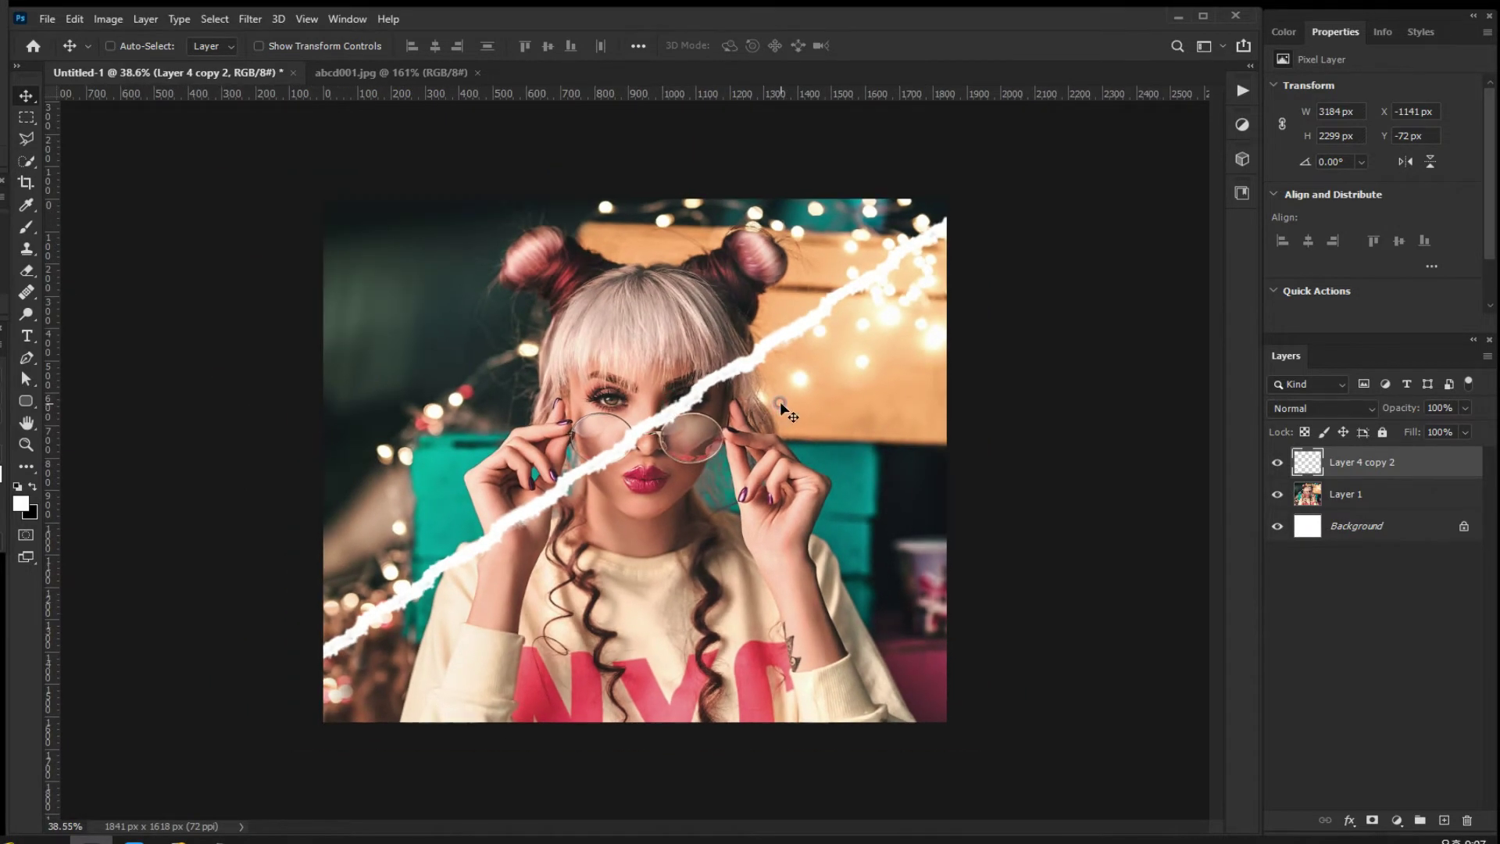
key(ctrl+t)
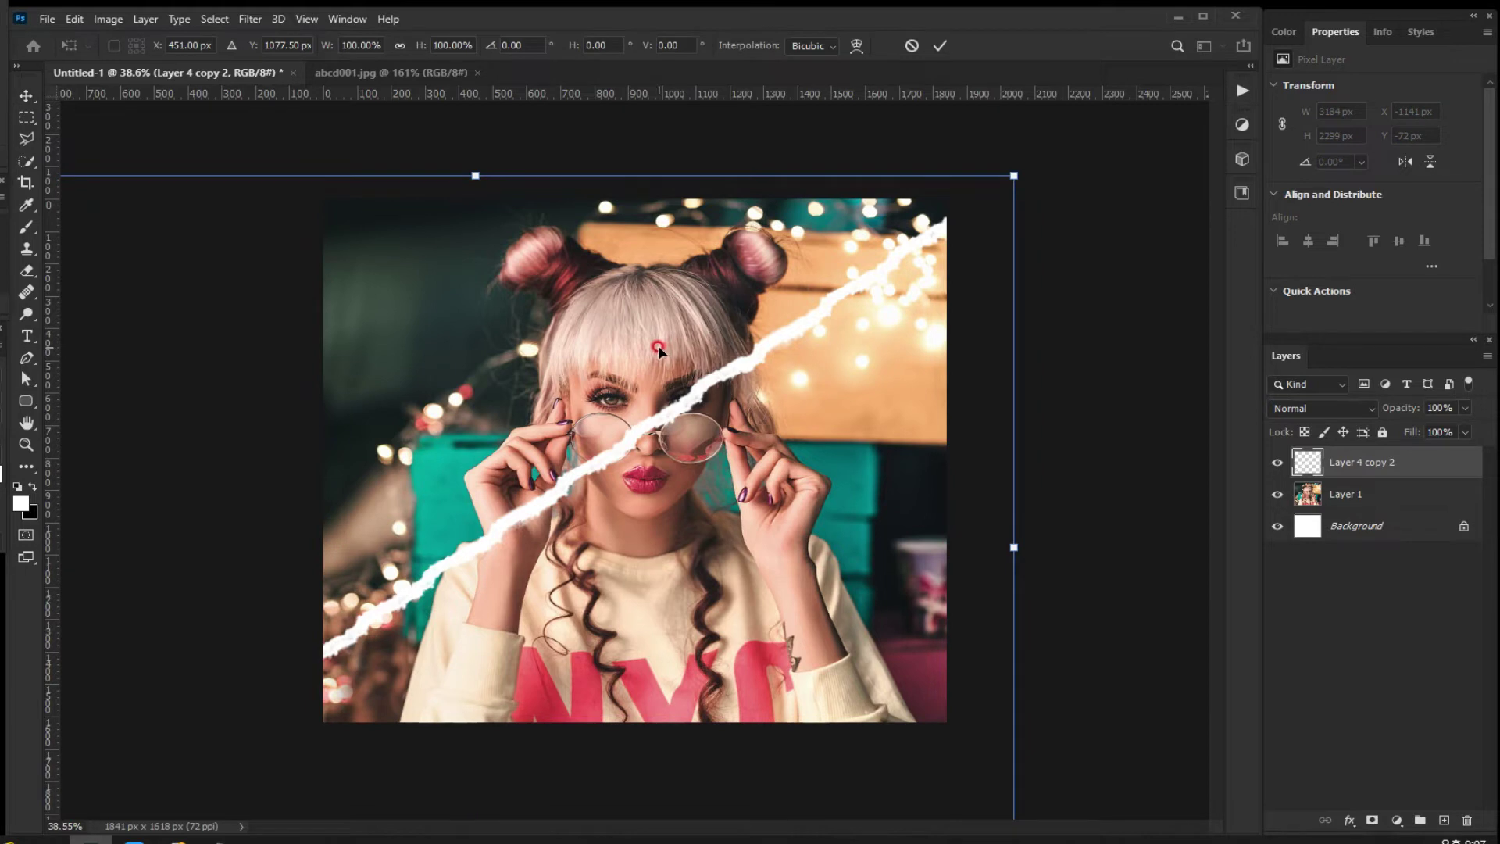
right_click(571, 346)
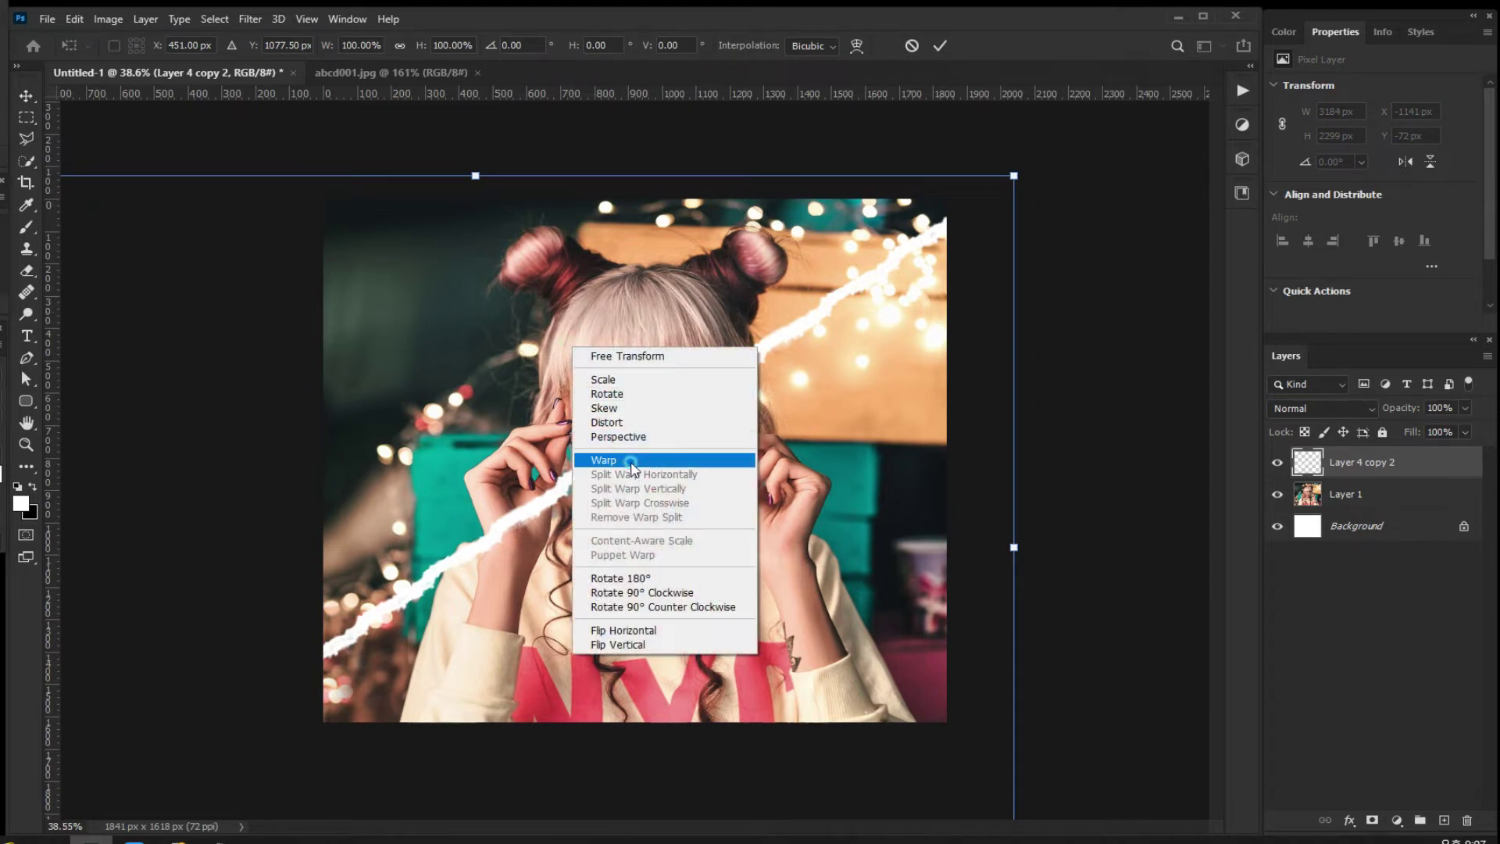
click(621, 460)
click(192, 45)
click(613, 434)
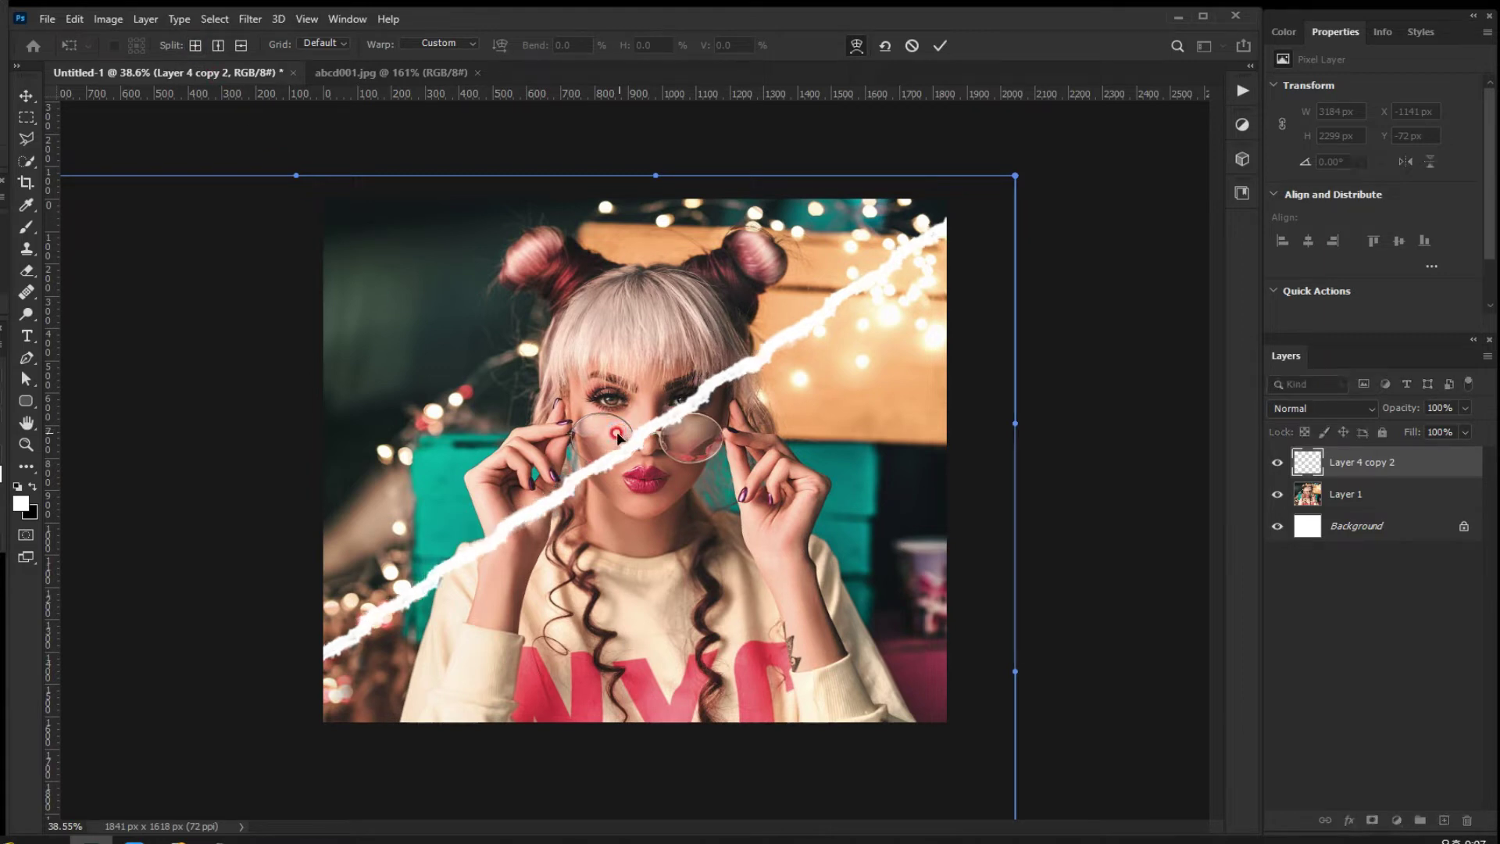
click(193, 46)
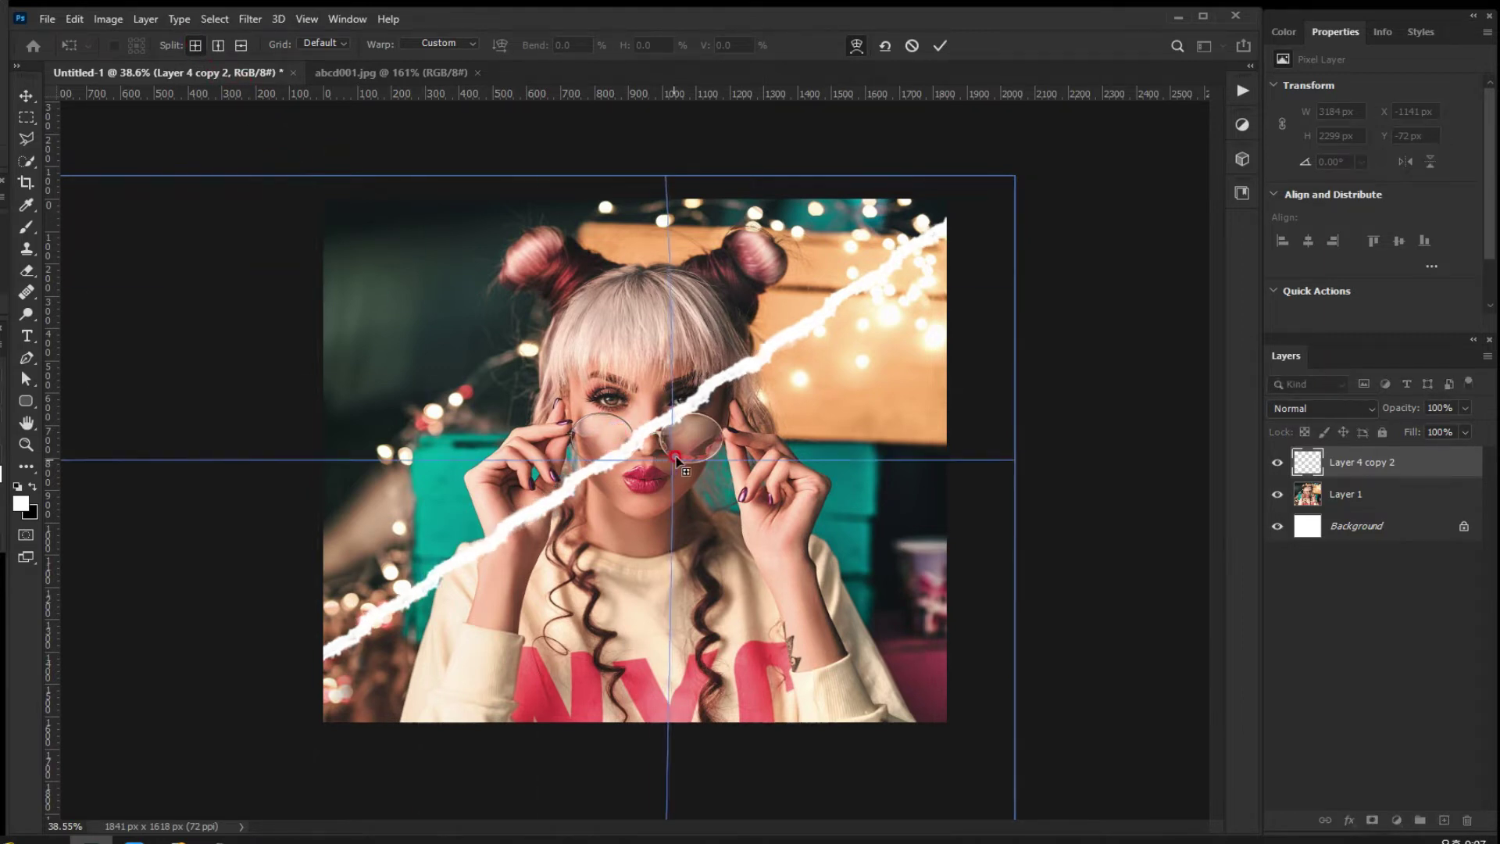
click(662, 439)
click(197, 44)
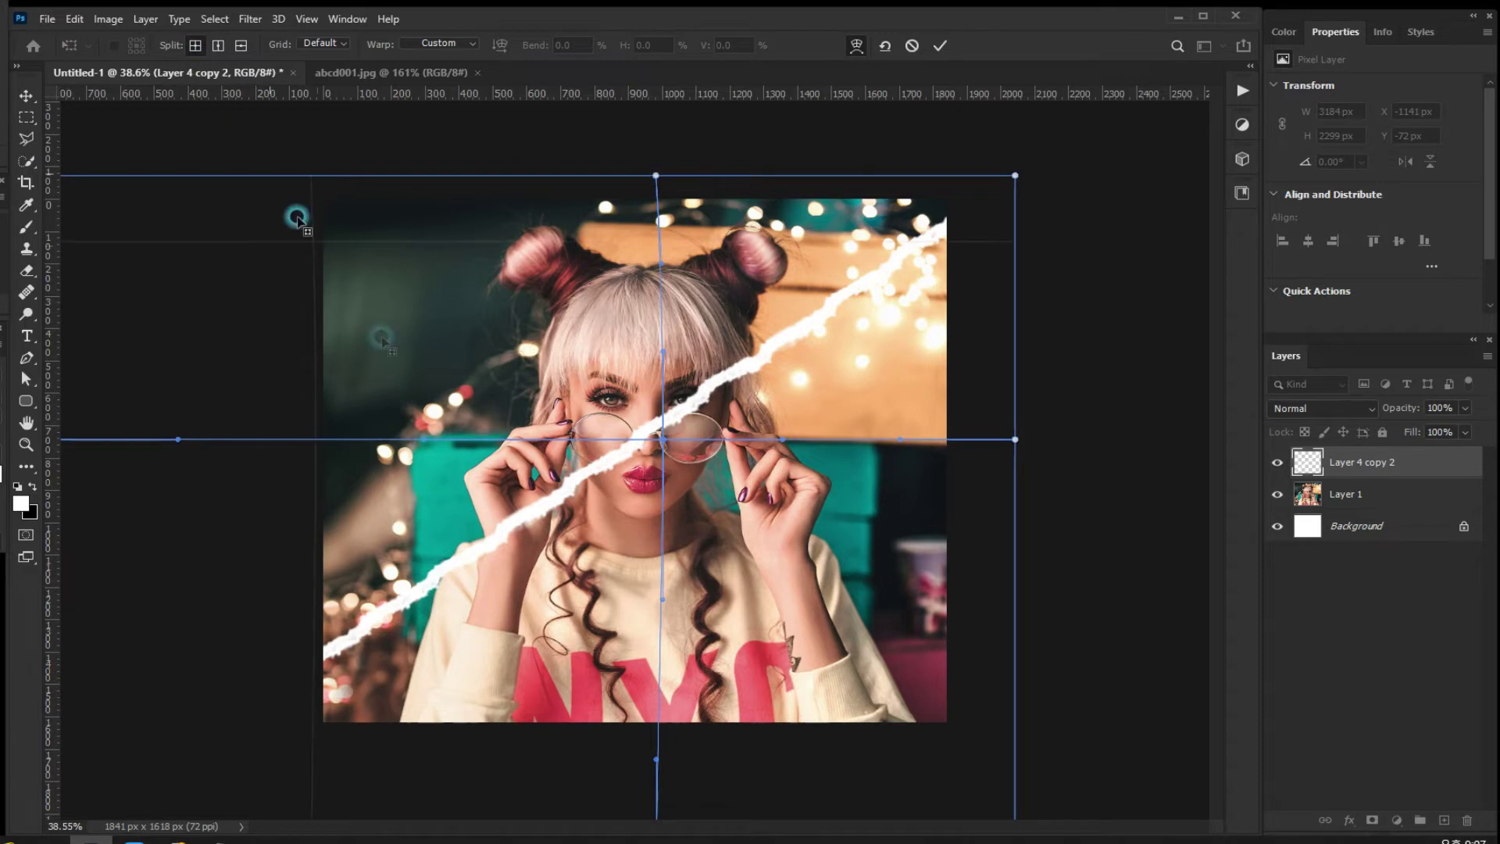
click(620, 471)
click(188, 48)
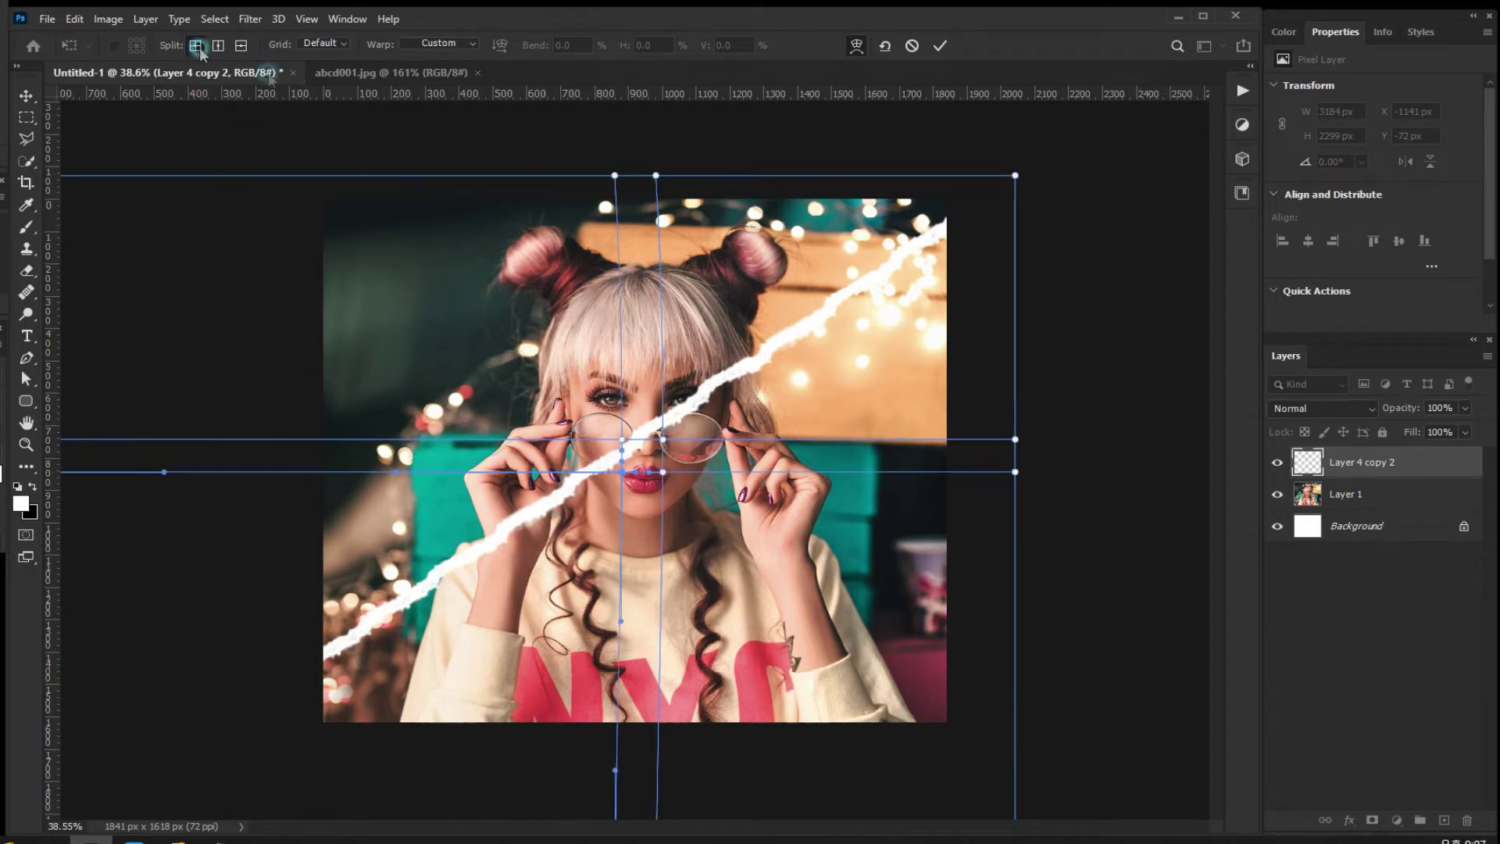
click(821, 326)
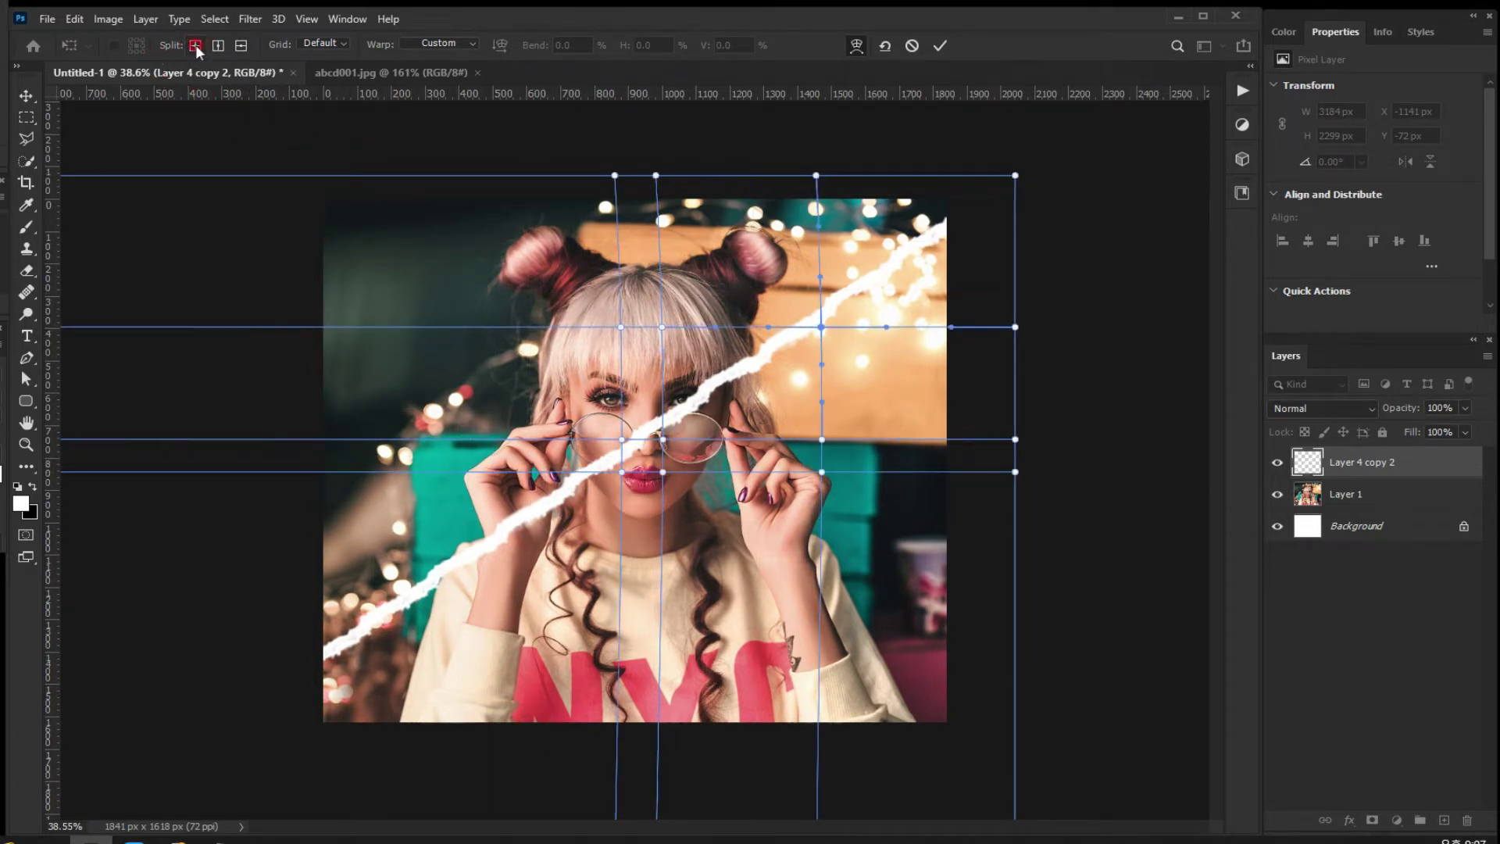
Add five more crosswise warp splits along the line, at its lower left end, sleeve, wrist, far eye and upper right lights.
click(471, 560)
click(188, 48)
click(358, 631)
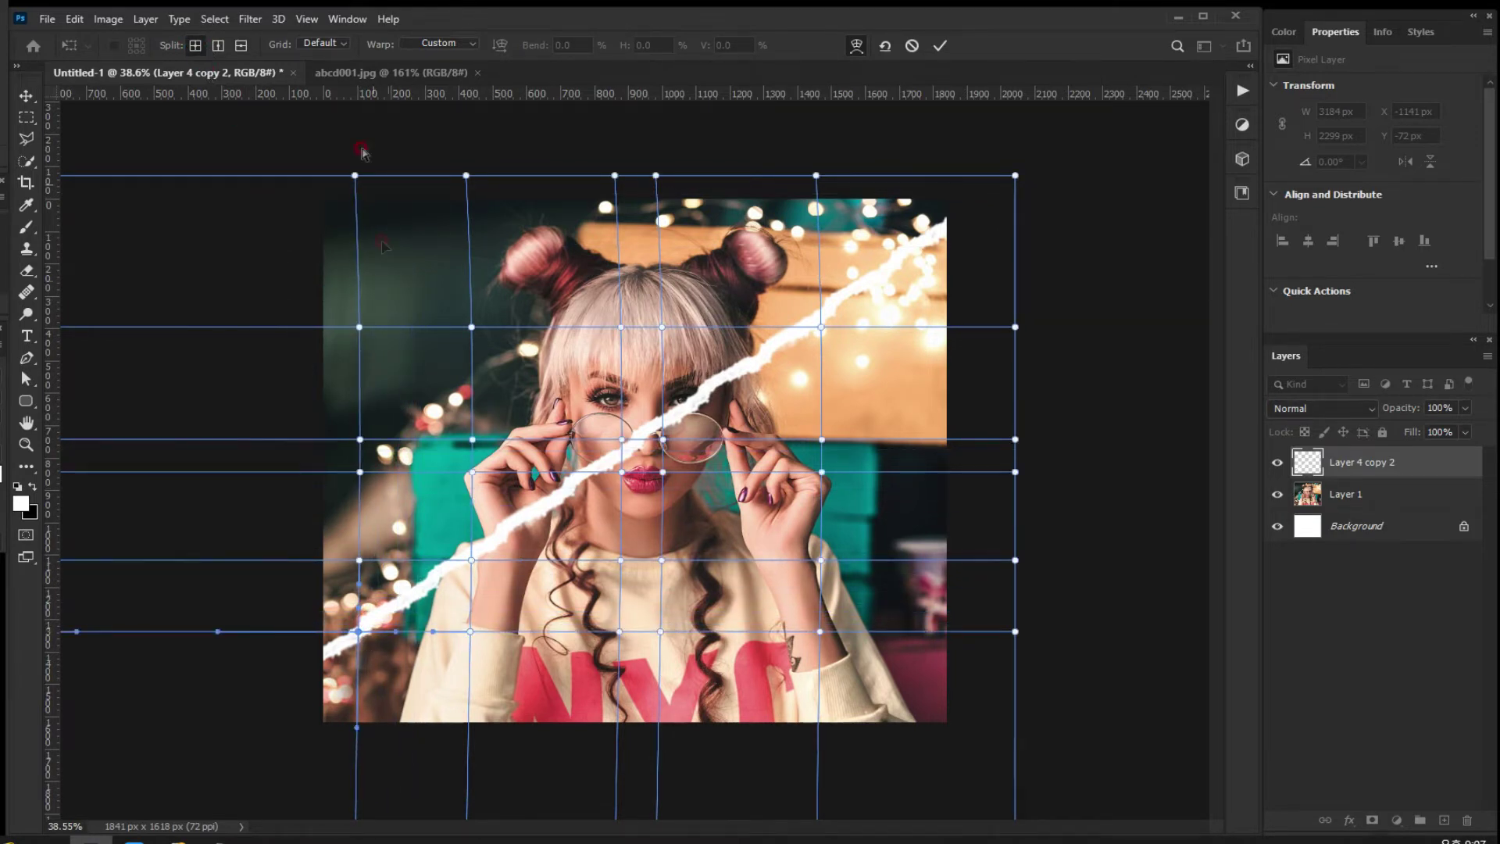
click(195, 46)
click(535, 513)
click(195, 45)
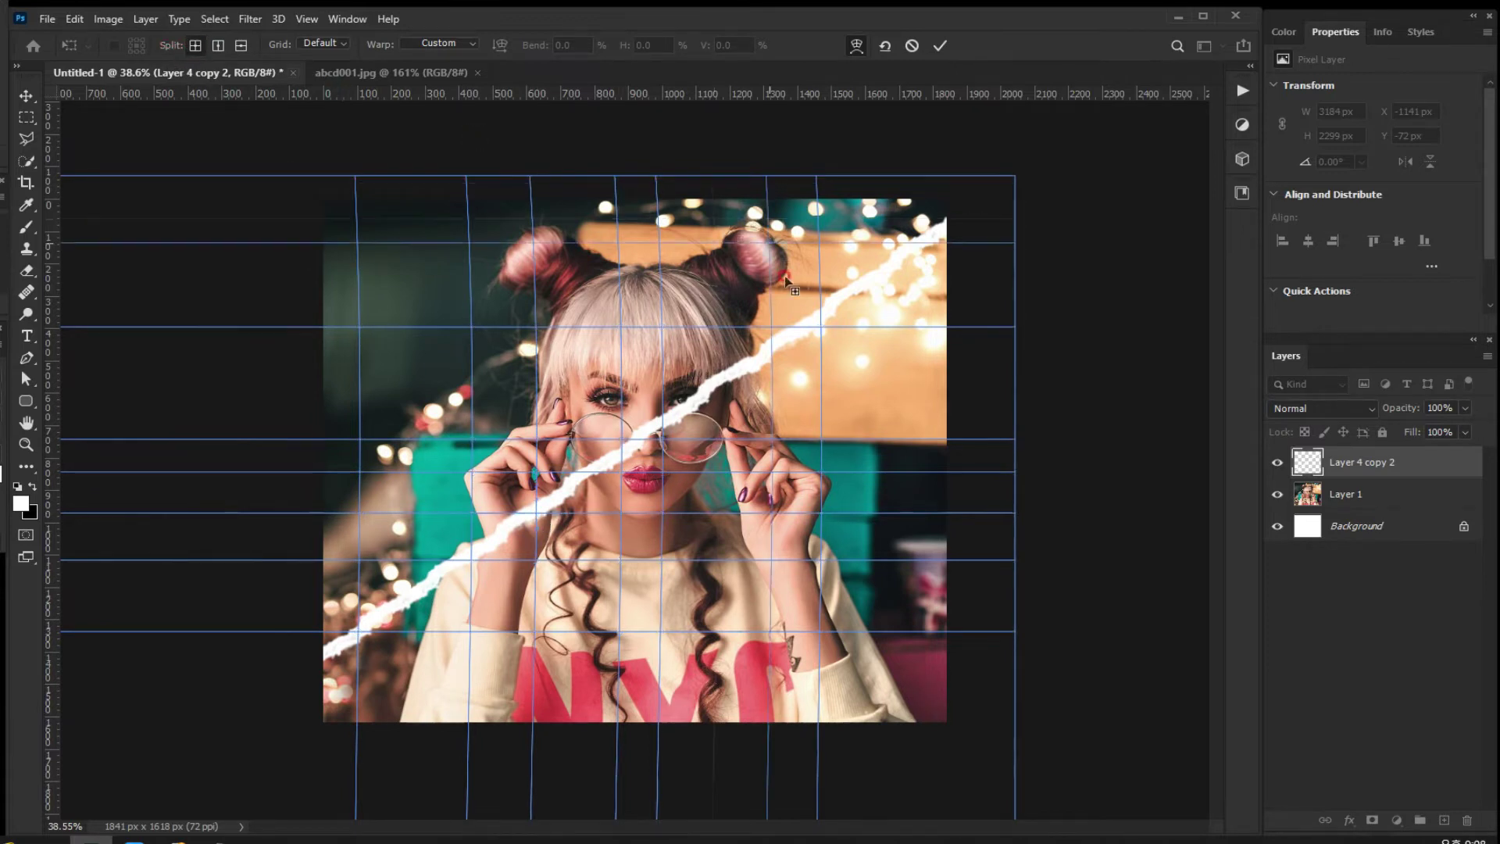
click(714, 375)
click(195, 45)
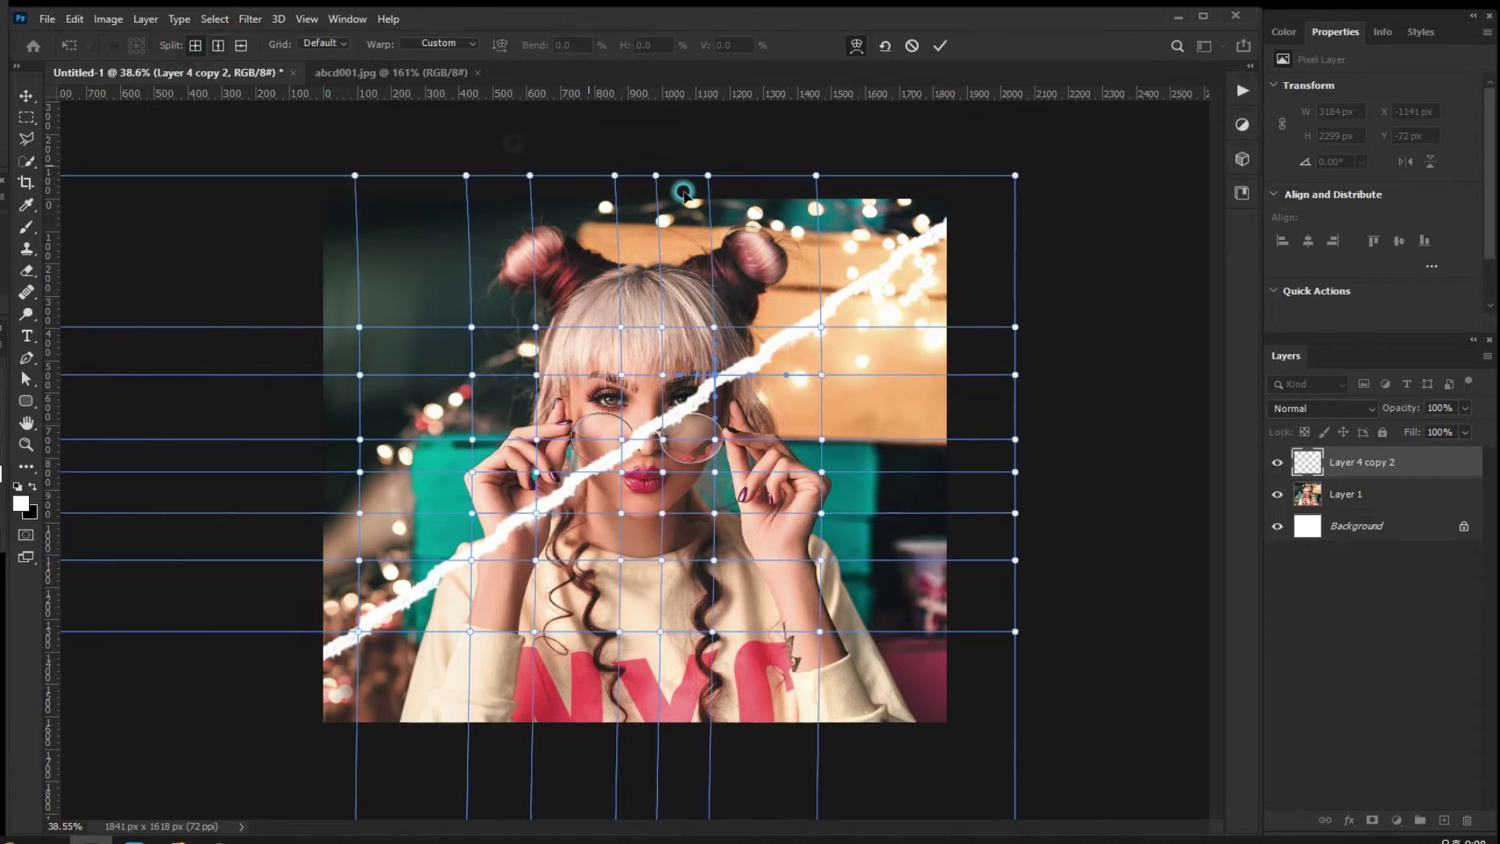
click(873, 276)
Shift the warp grid points along the white line to bend it into an irregular tear, and apply the warp.
drag(872, 276, 884, 283)
drag(819, 326, 757, 342)
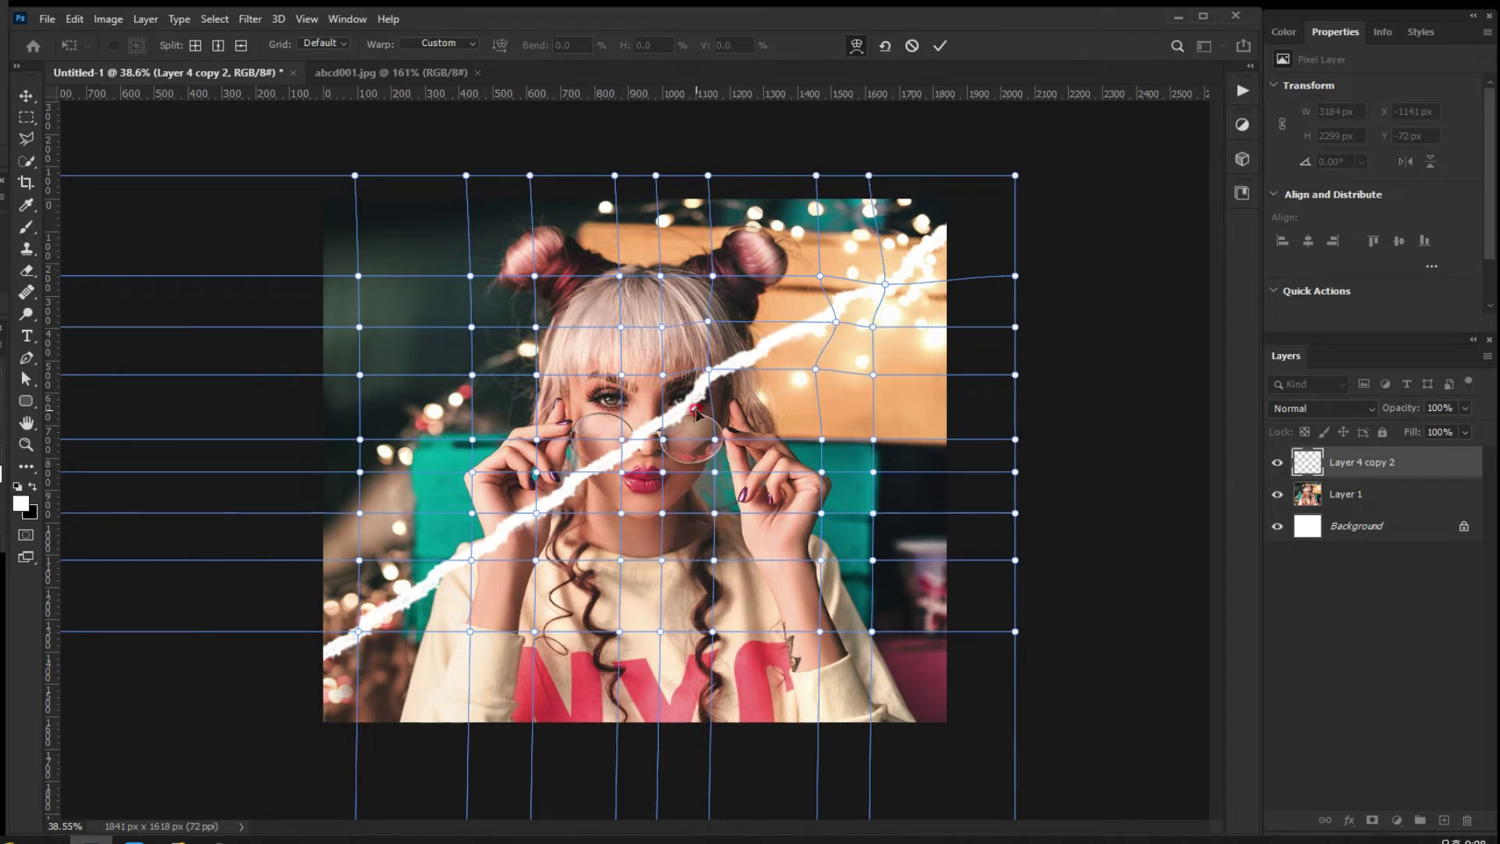
drag(661, 440, 603, 451)
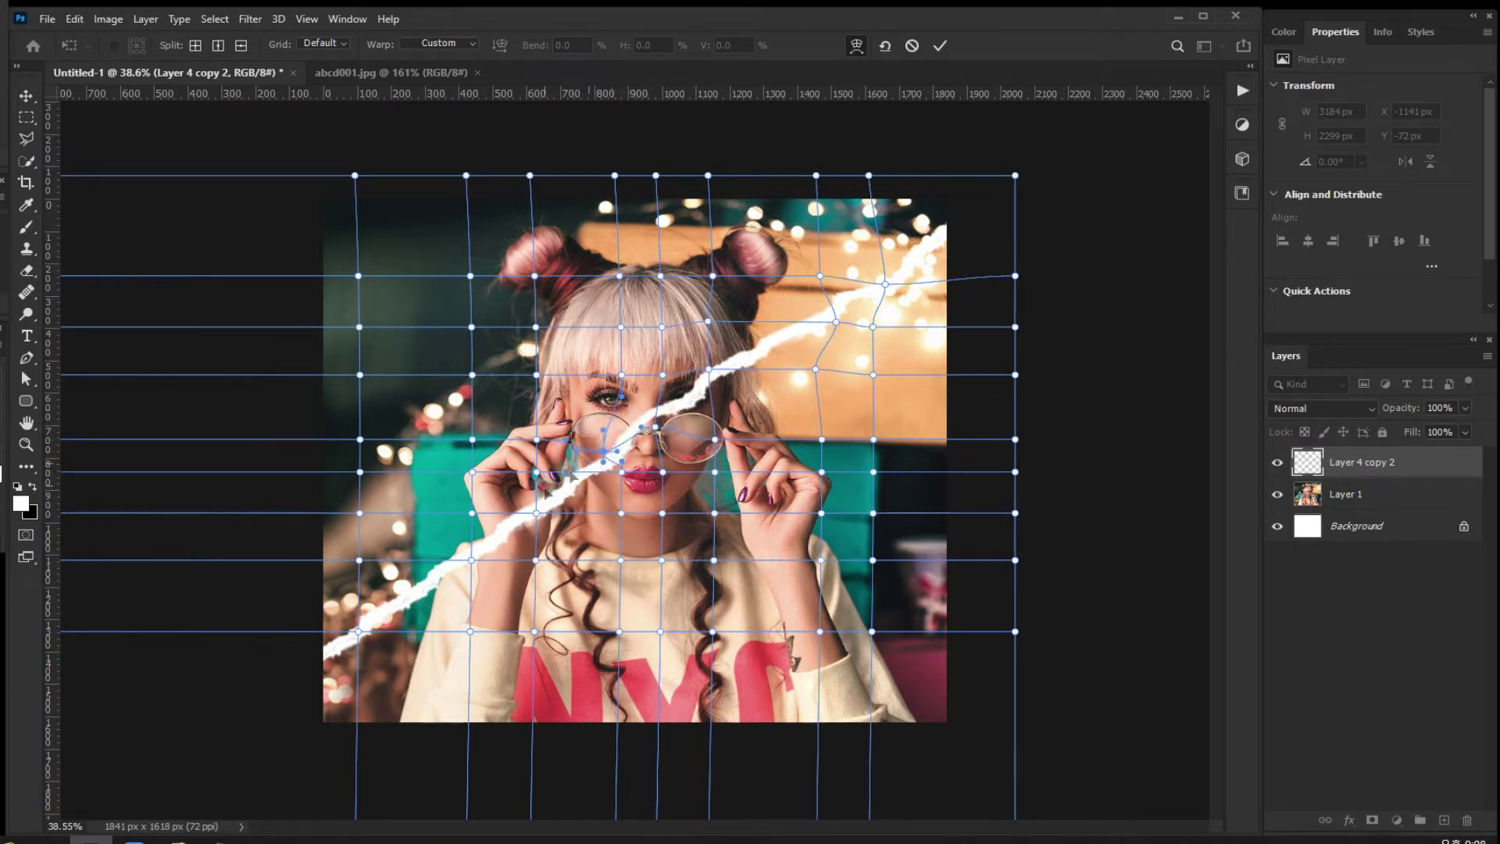
drag(536, 513, 529, 499)
drag(469, 559, 441, 570)
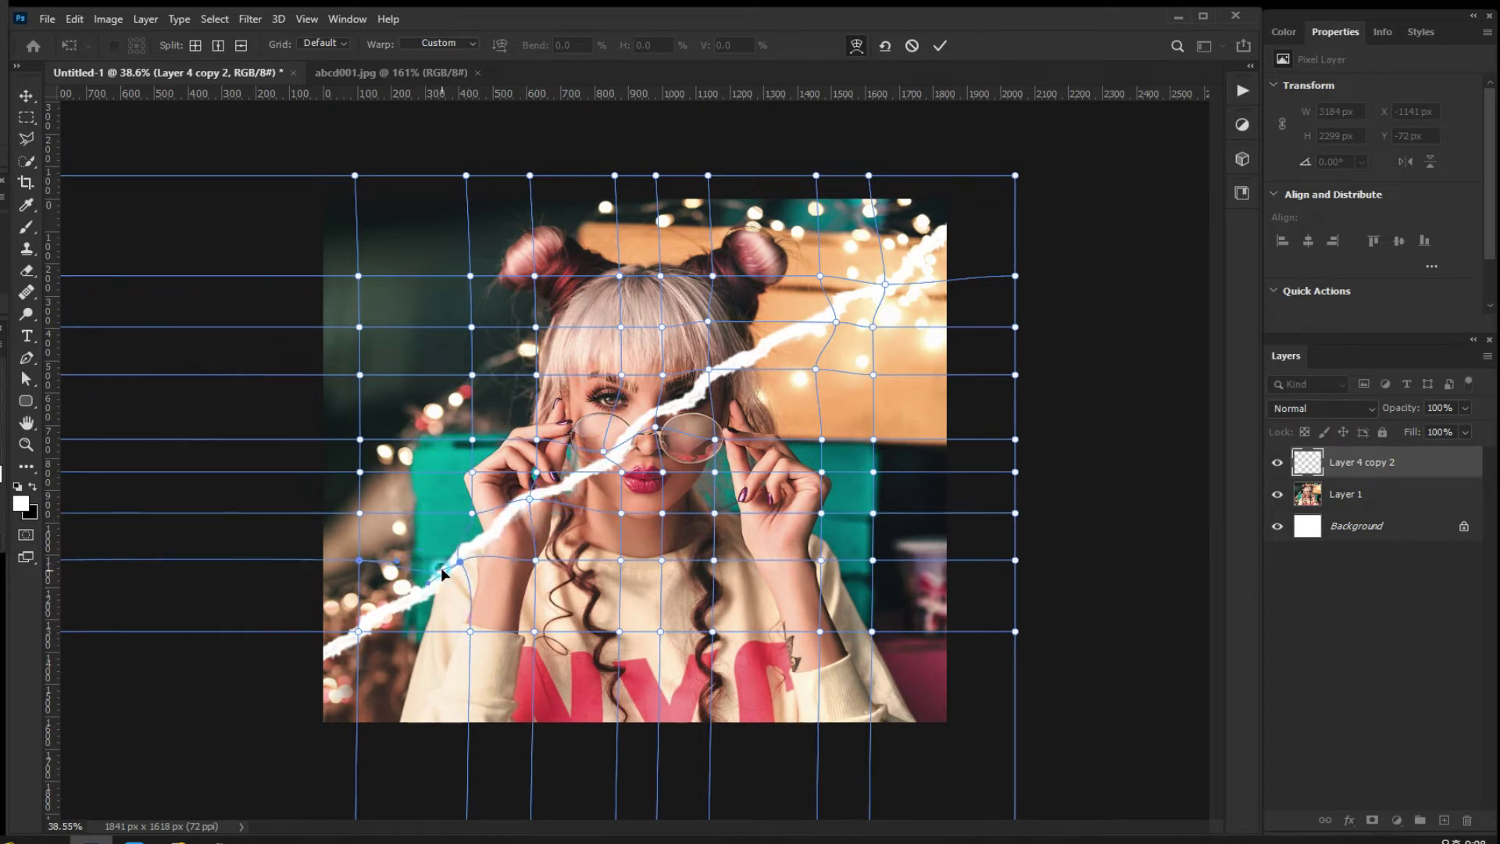
drag(359, 598, 371, 582)
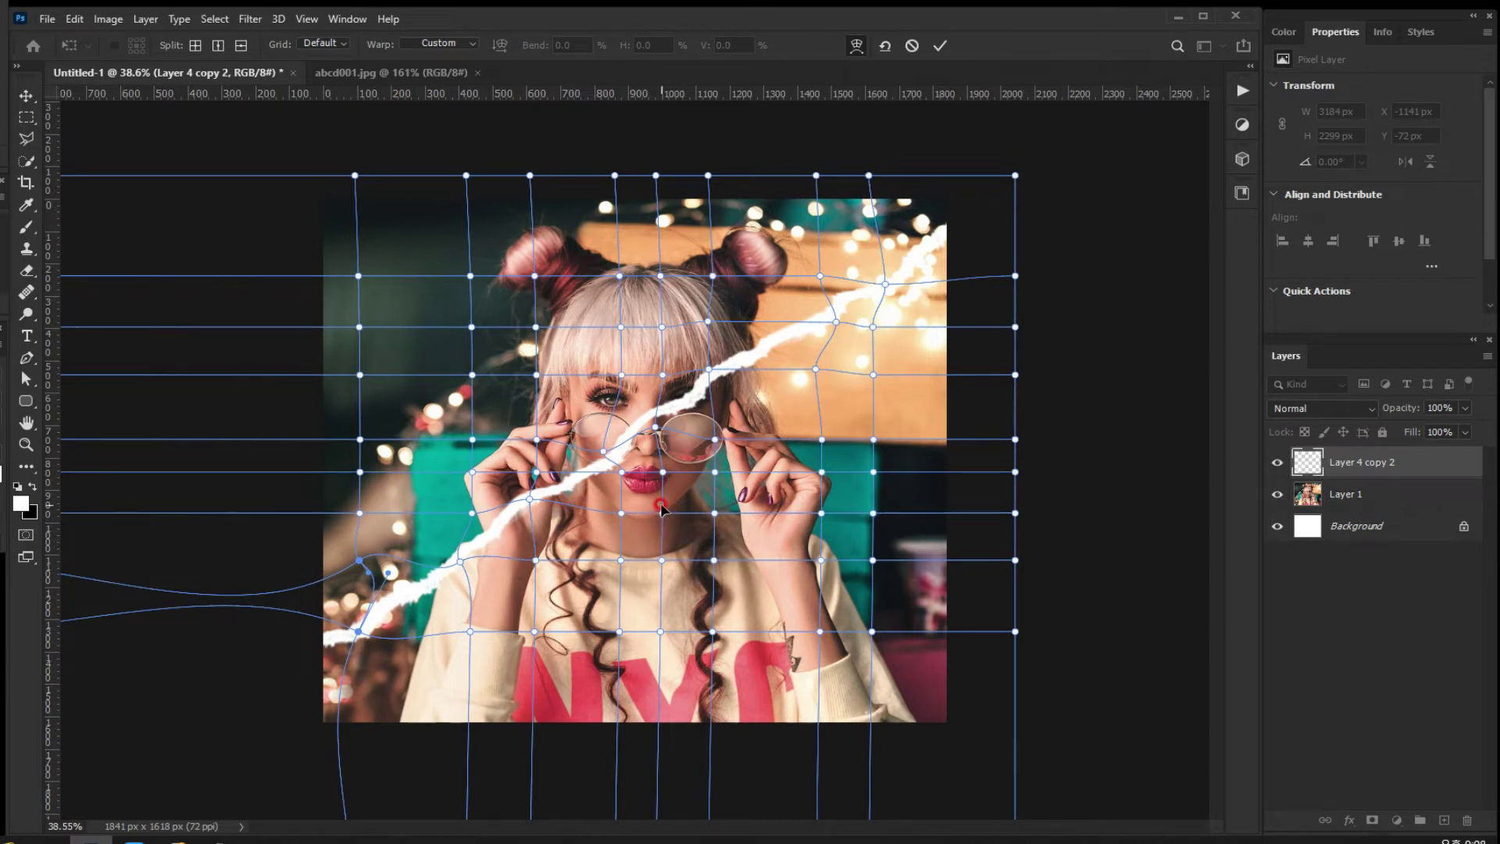
click(942, 46)
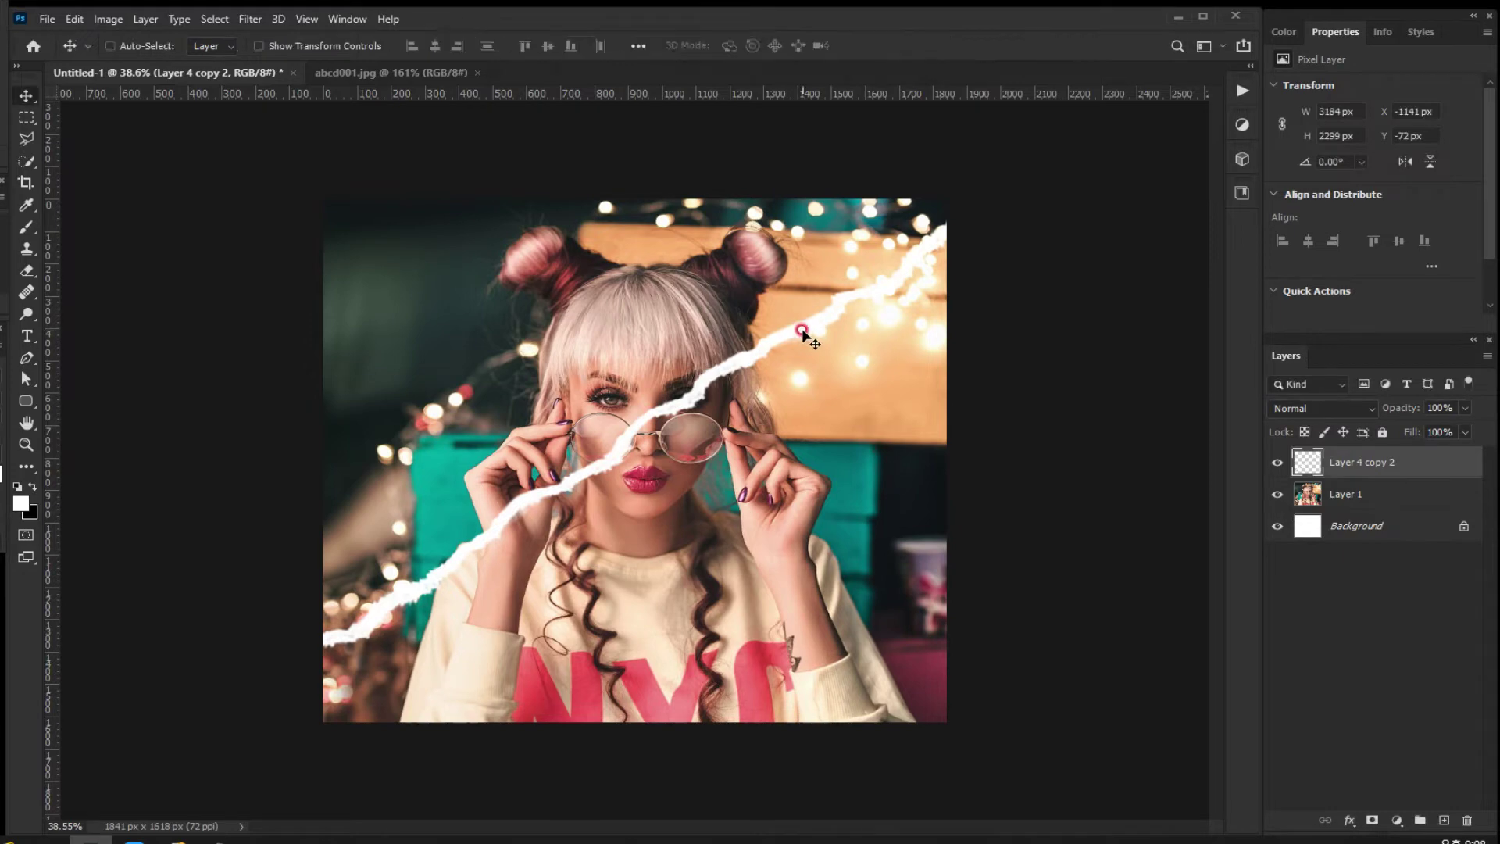
Scale the white tear line down to about 69.4% and reposition it diagonally across the face, spanning the photo from edge to edge.
scroll(735, 422, up, 4)
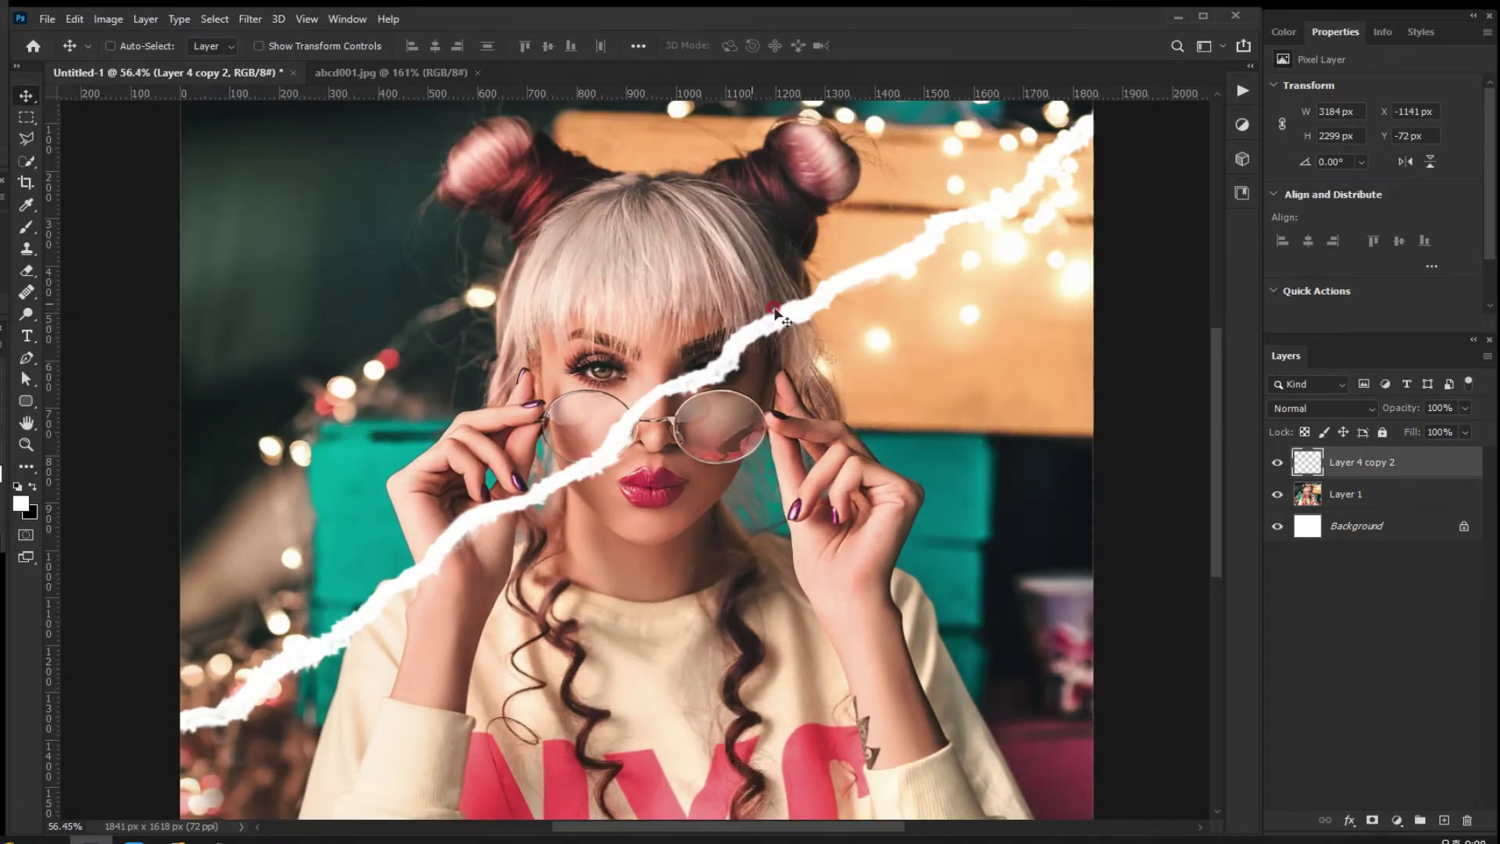
scroll(864, 361, down, 2)
key(ctrl+t)
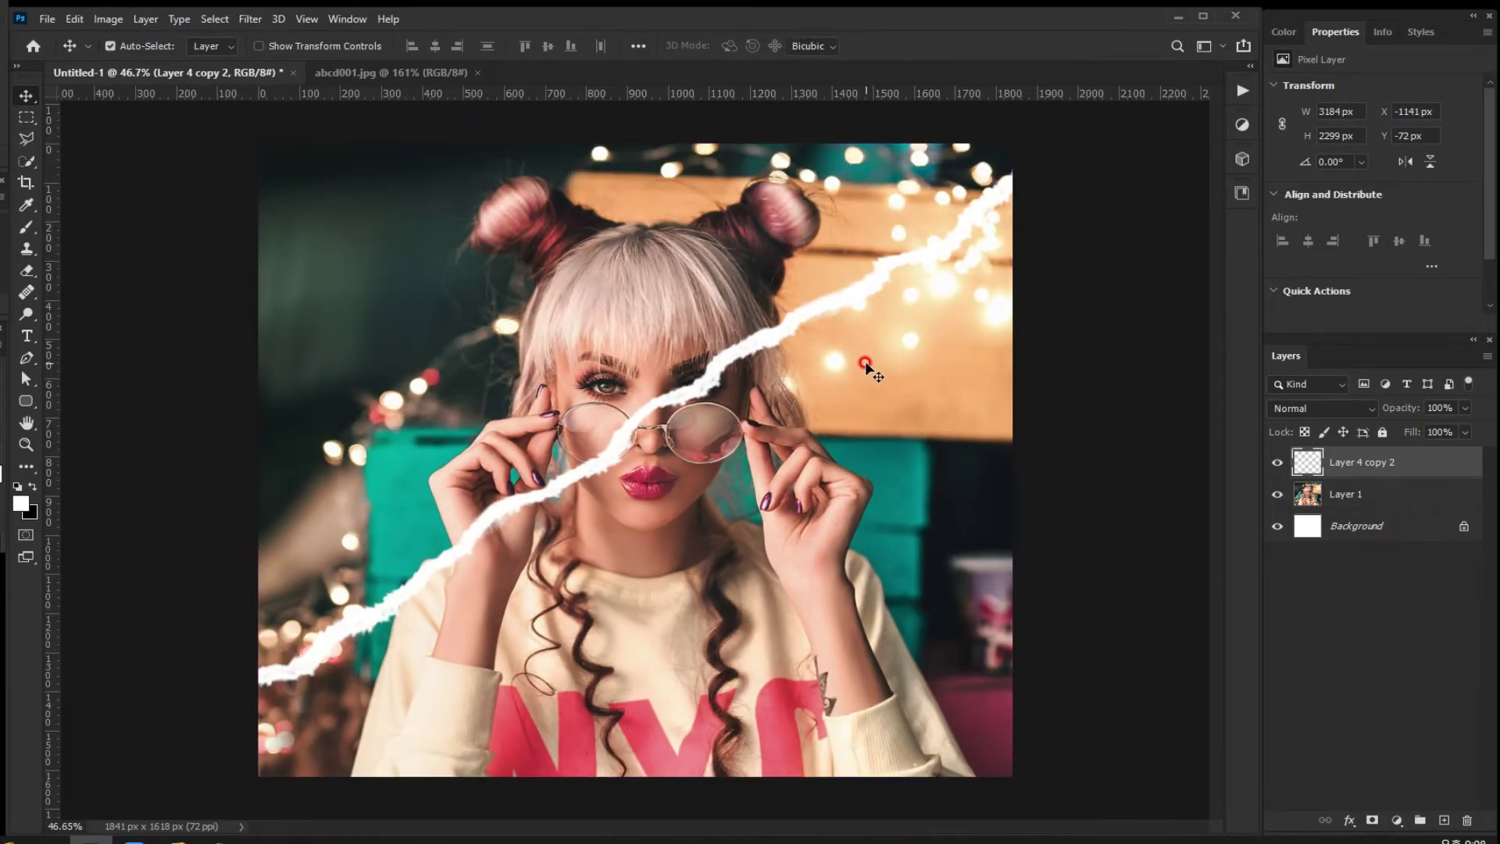
drag(1097, 116, 903, 250)
drag(656, 429, 699, 362)
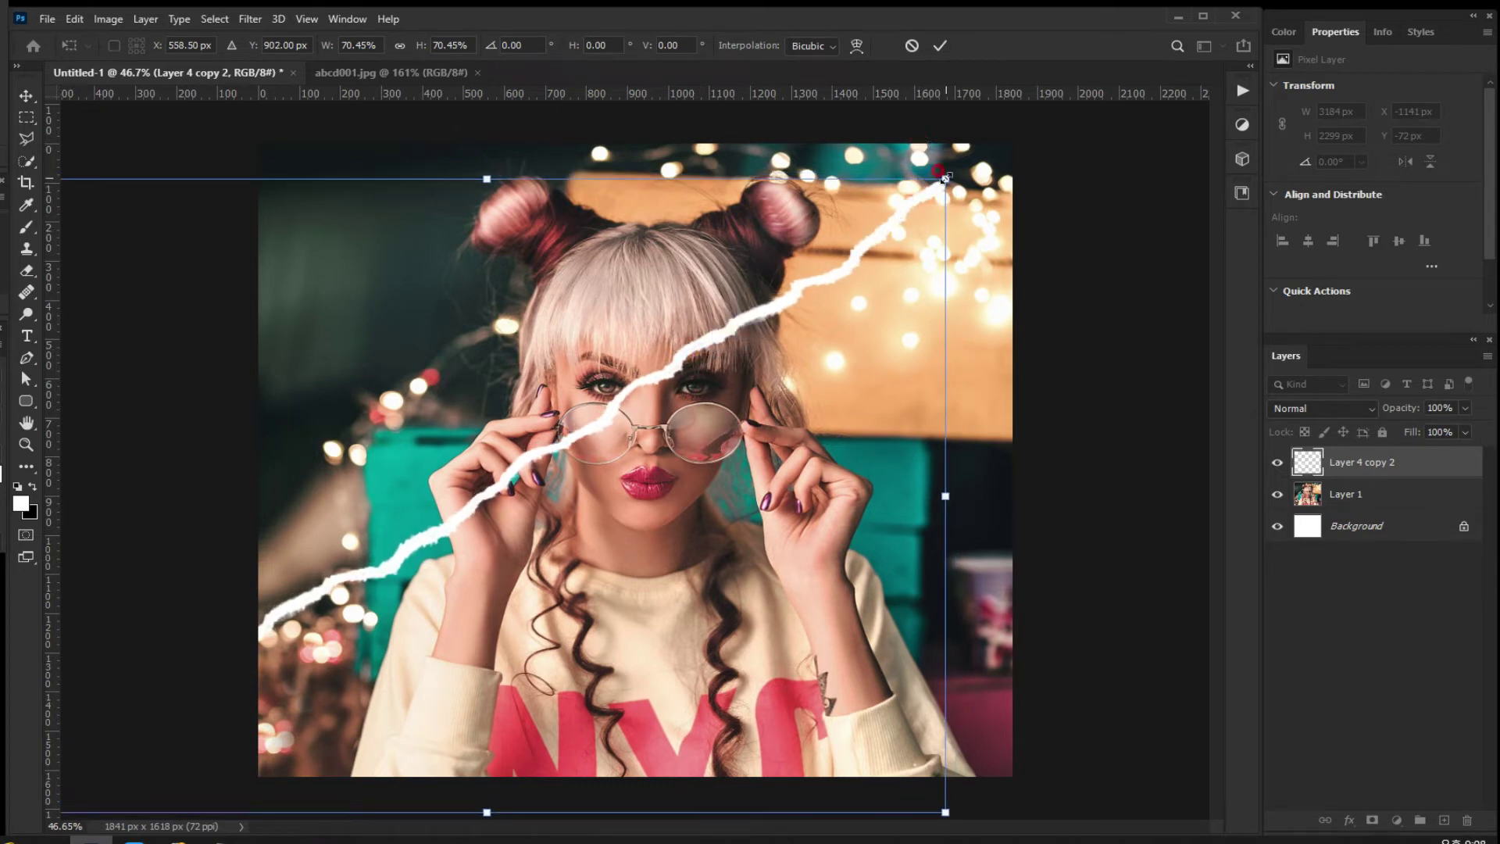
mouse_move(945, 179)
mouse_down()
mouse_move(917, 199)
mouse_move(932, 189)
mouse_up()
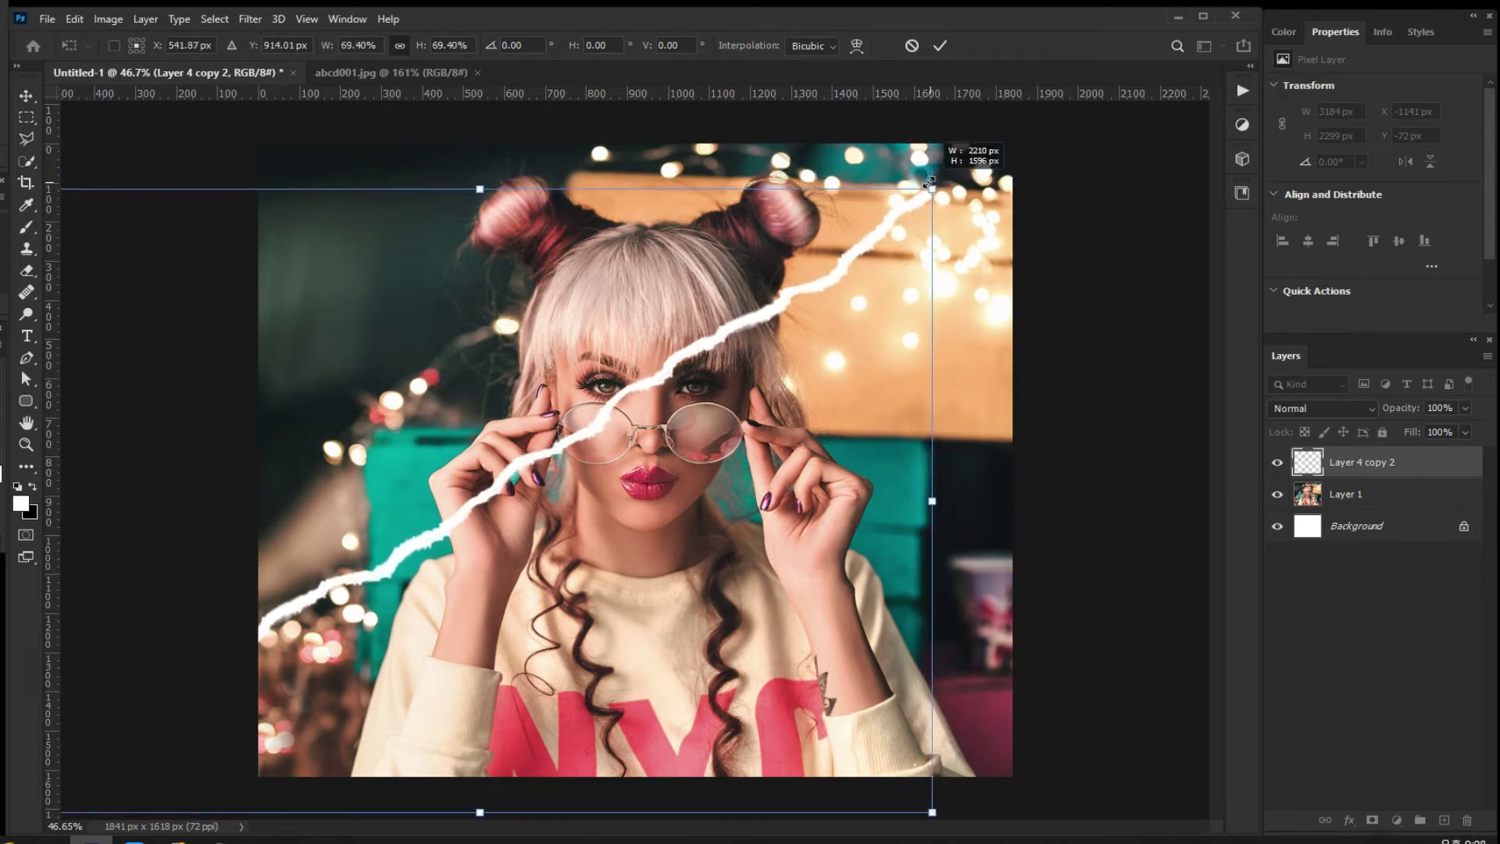
click(940, 45)
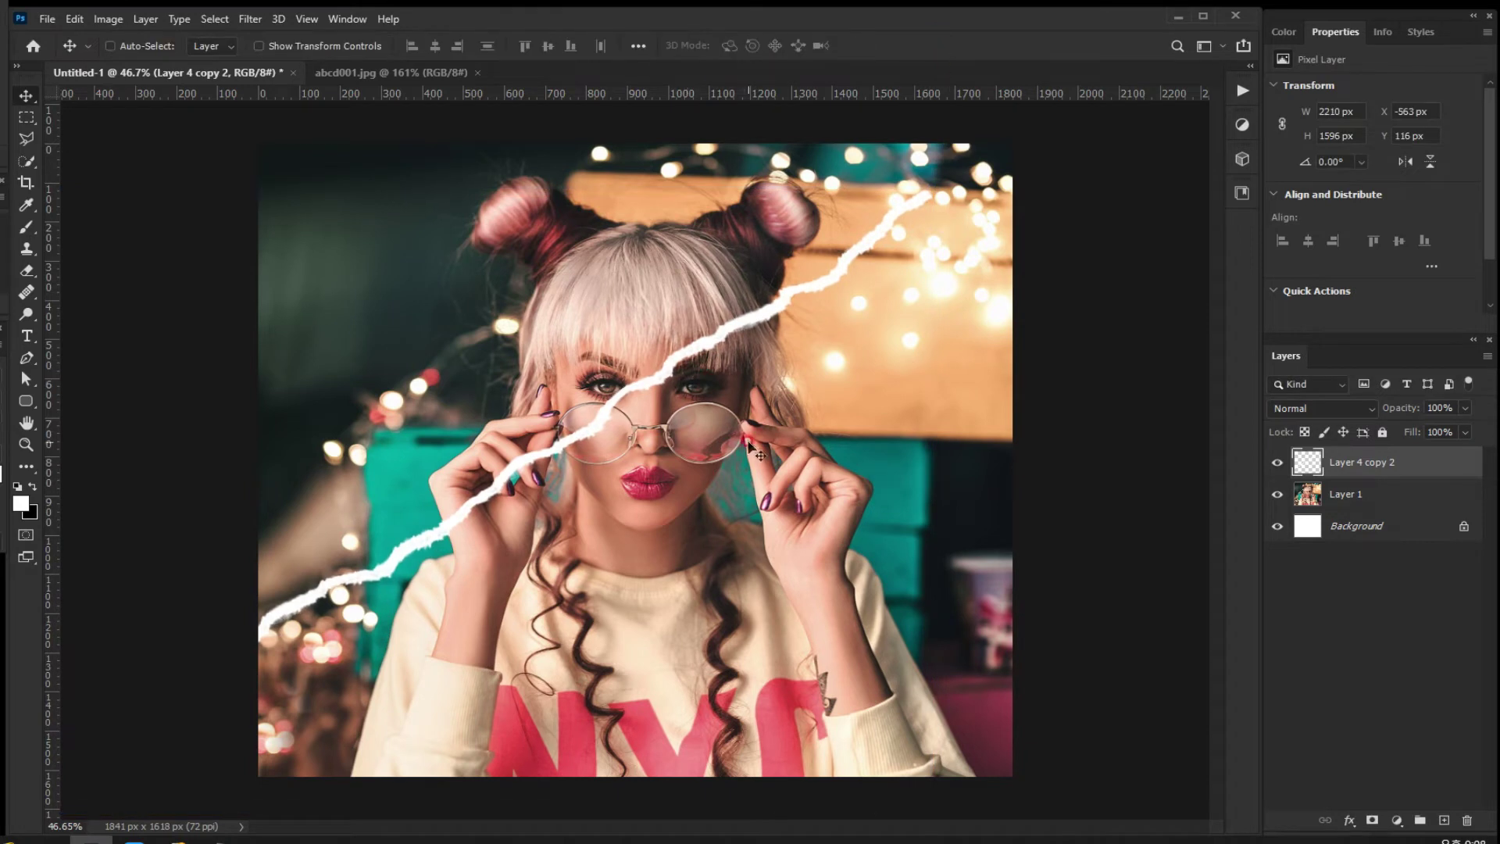
drag(614, 420, 677, 380)
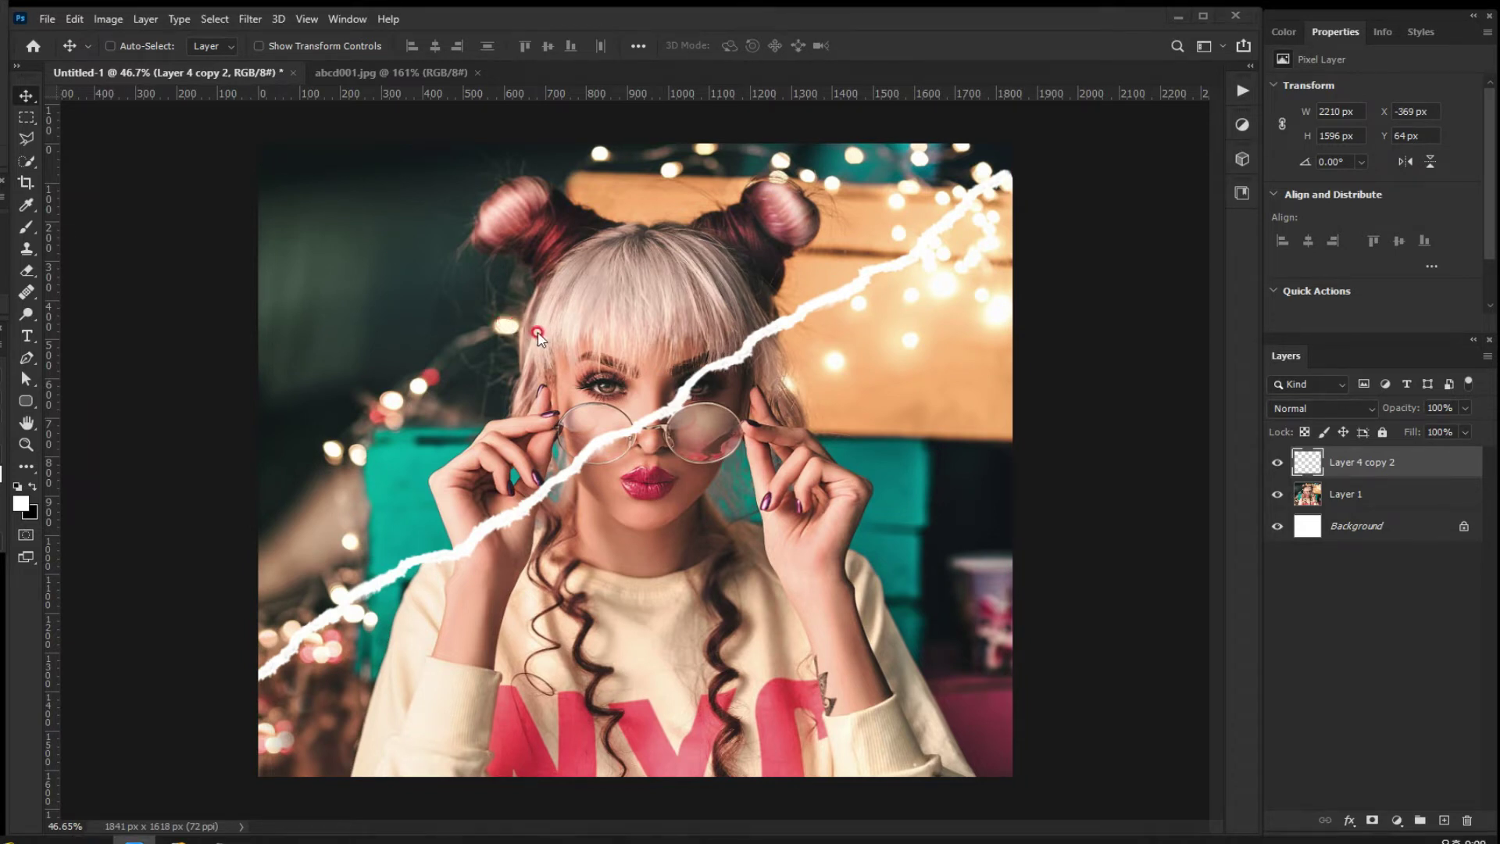
Rotate the line about 8° clockwise, scale it to about 96.6%, and place it across the eyes, reaching both photo edges.
key(ctrl+t)
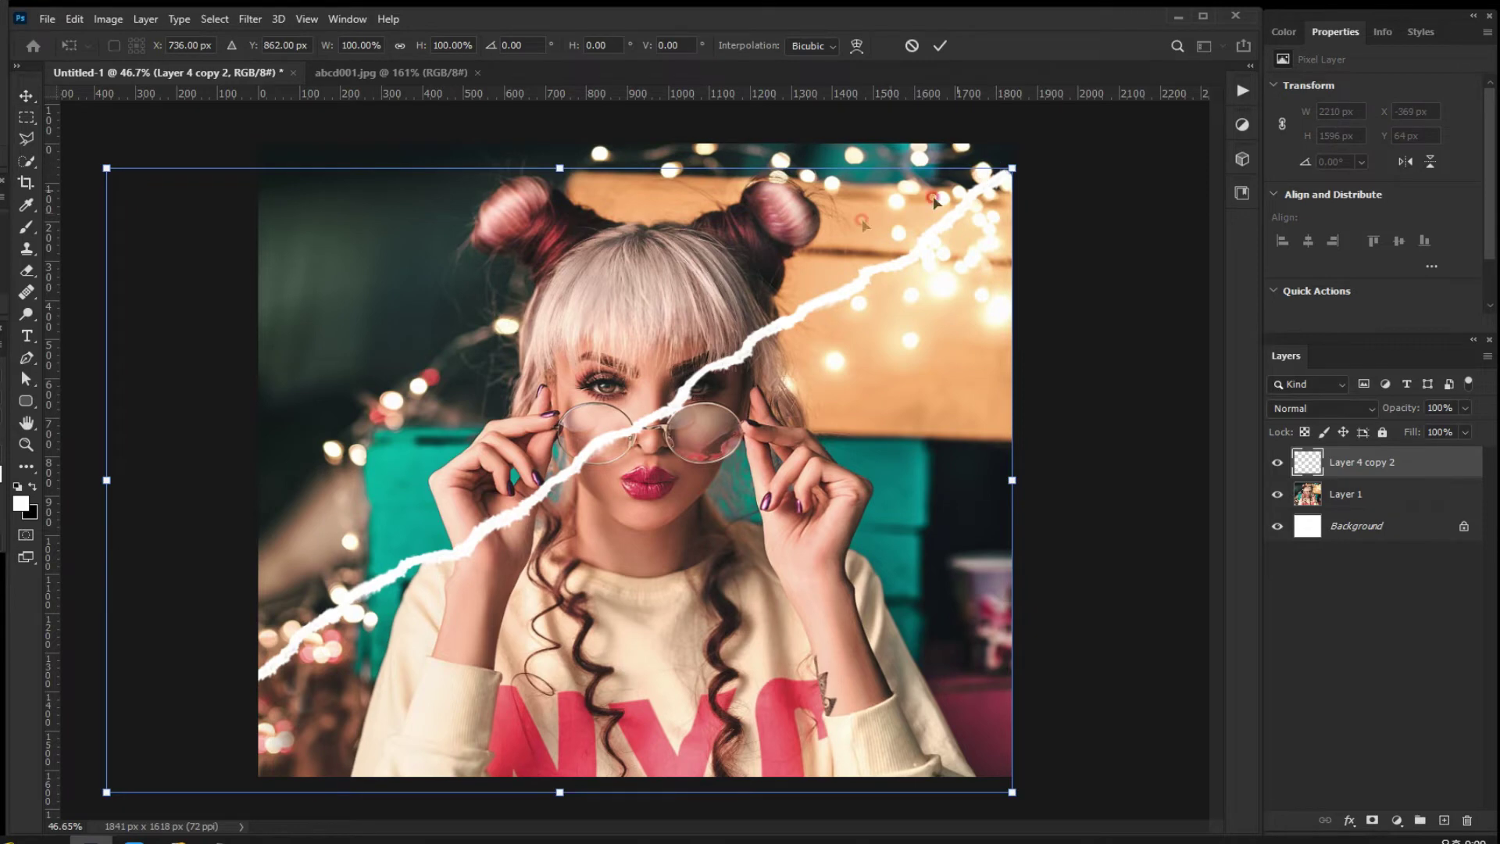
drag(1023, 141, 1059, 352)
drag(893, 449, 924, 362)
drag(1148, 254, 1128, 184)
drag(823, 339, 836, 353)
drag(1142, 219, 1078, 155)
drag(746, 363, 753, 361)
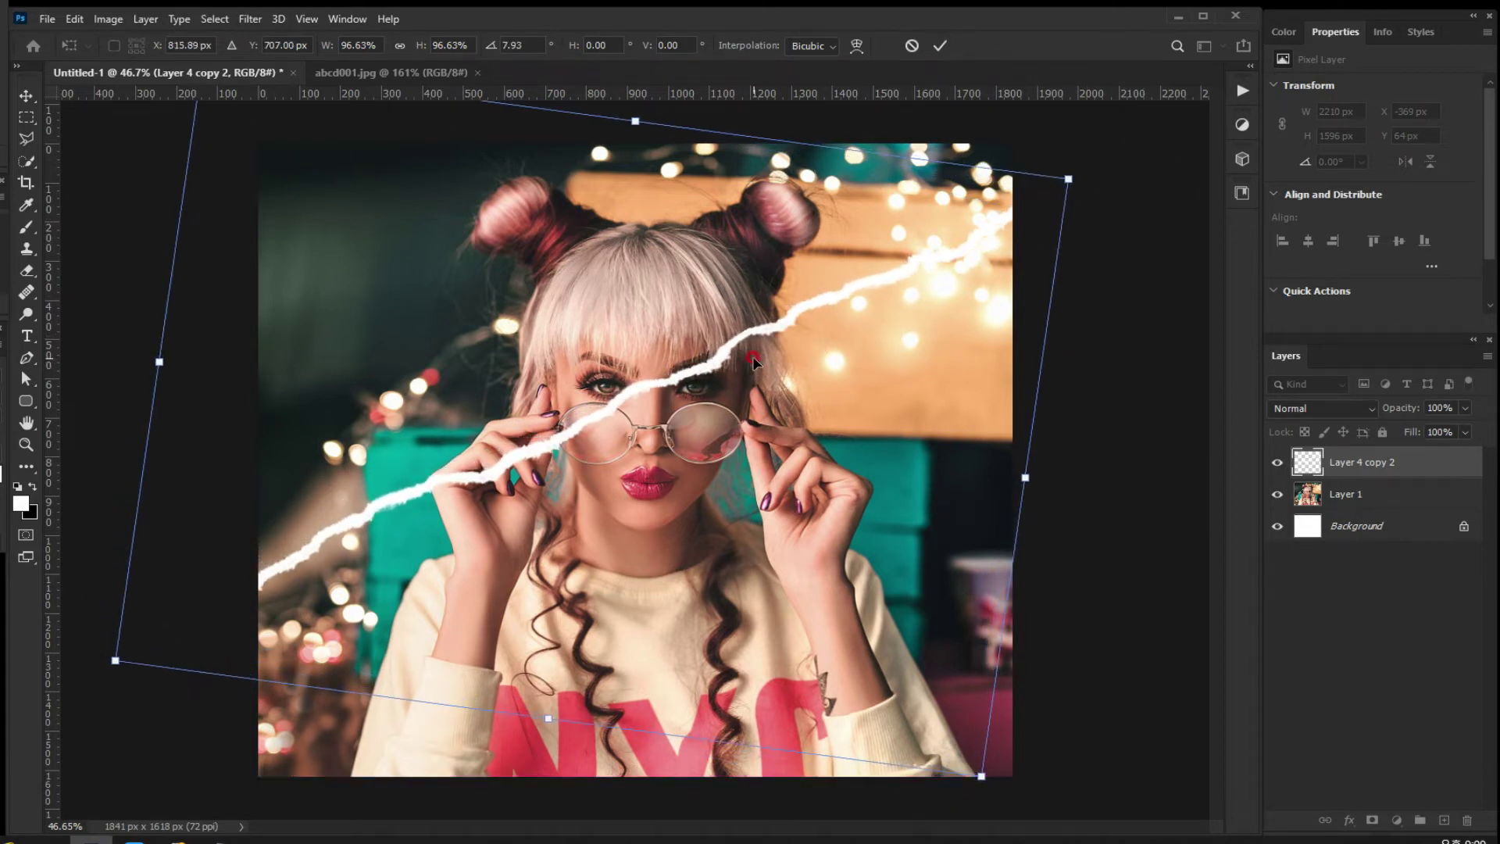
key(Return)
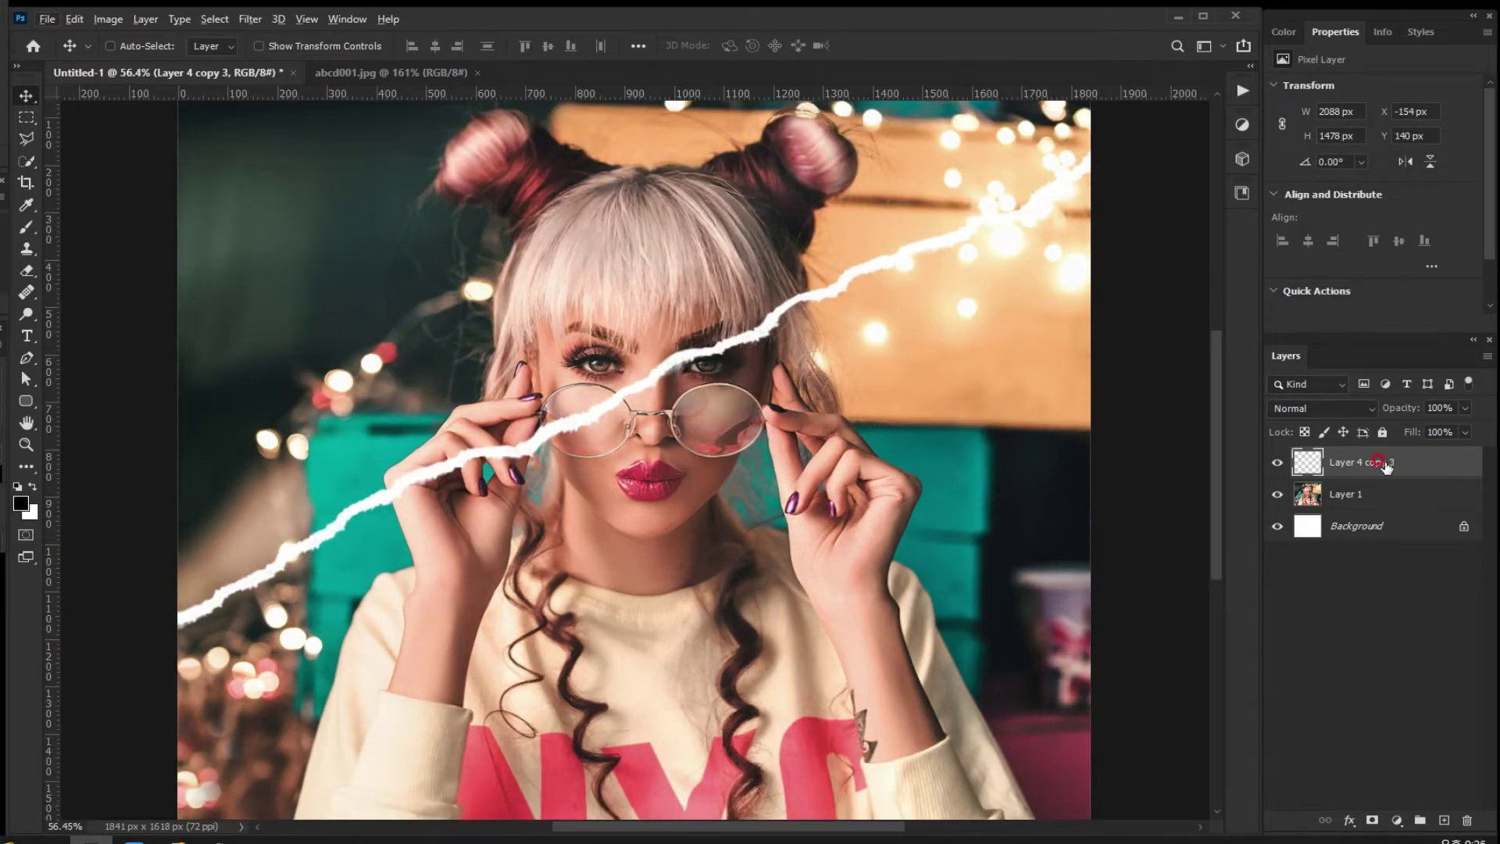
Duplicate the tear line layer and move the copy about 260 px straight down, across the lips.
drag(1385, 464, 1444, 820)
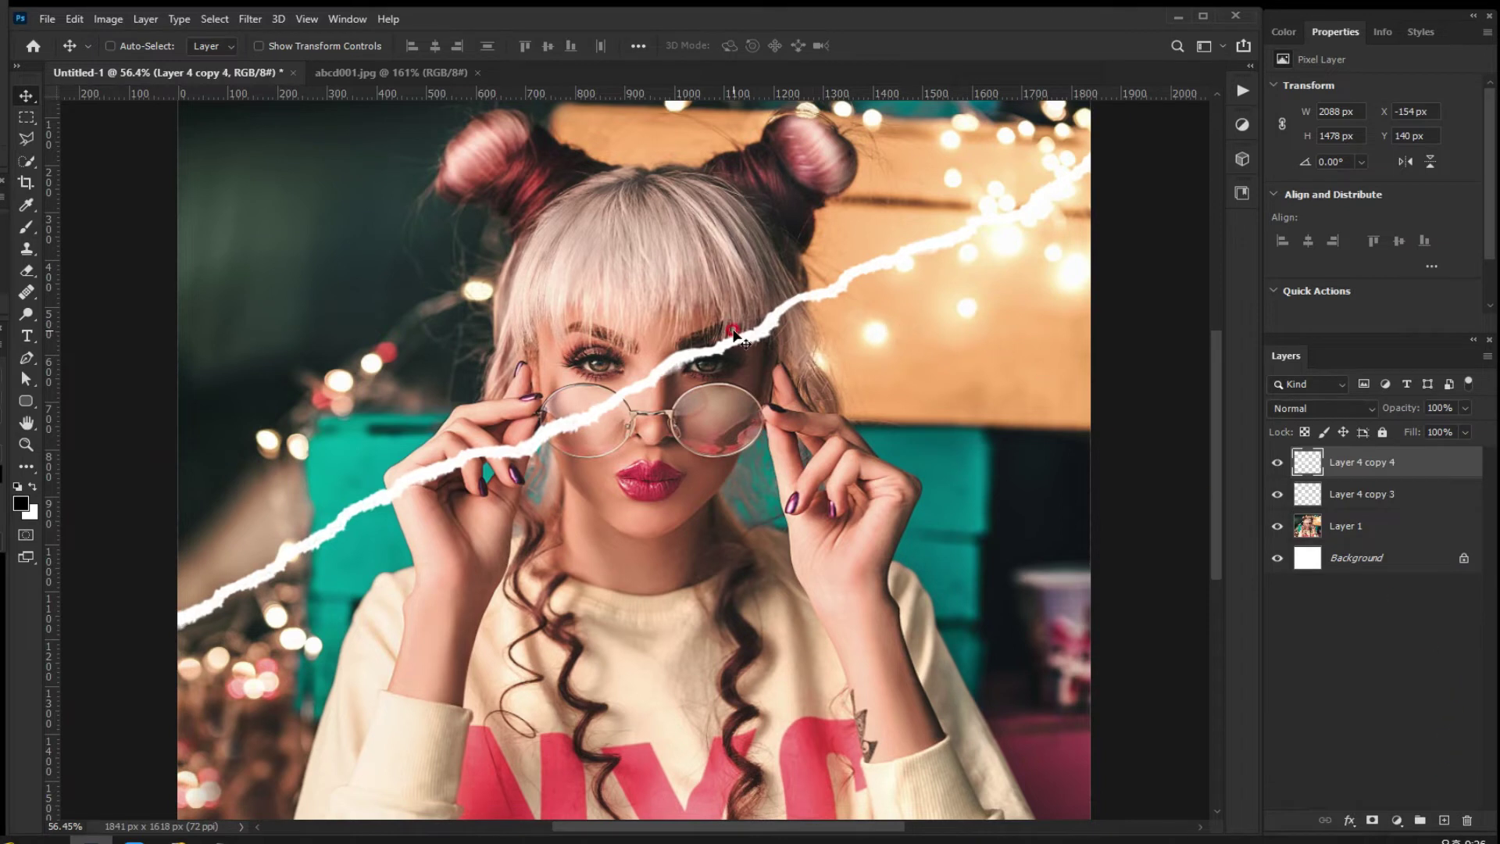
drag(734, 337, 795, 445)
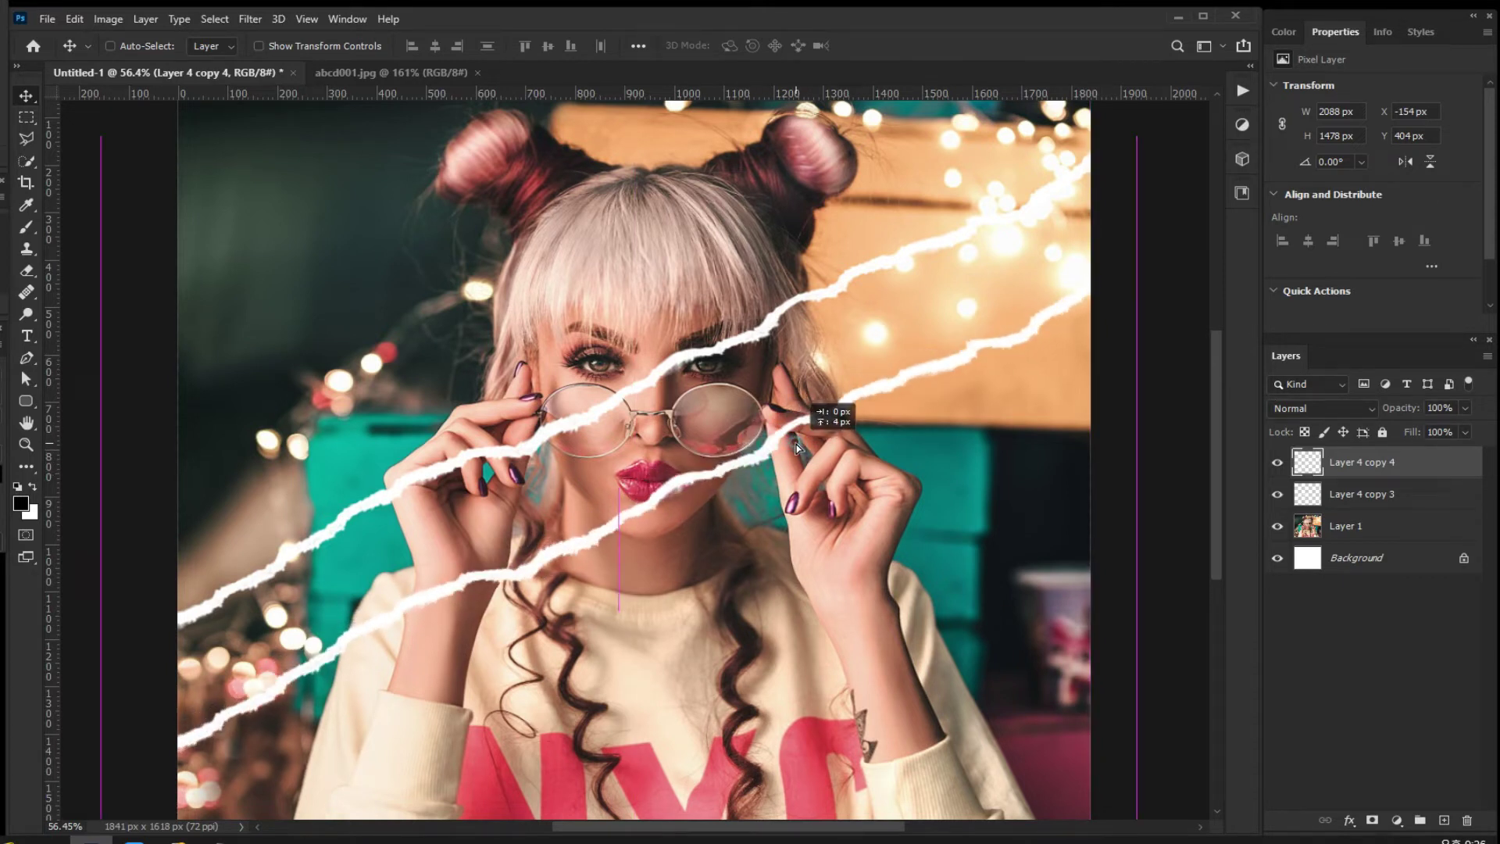
drag(797, 445, 795, 444)
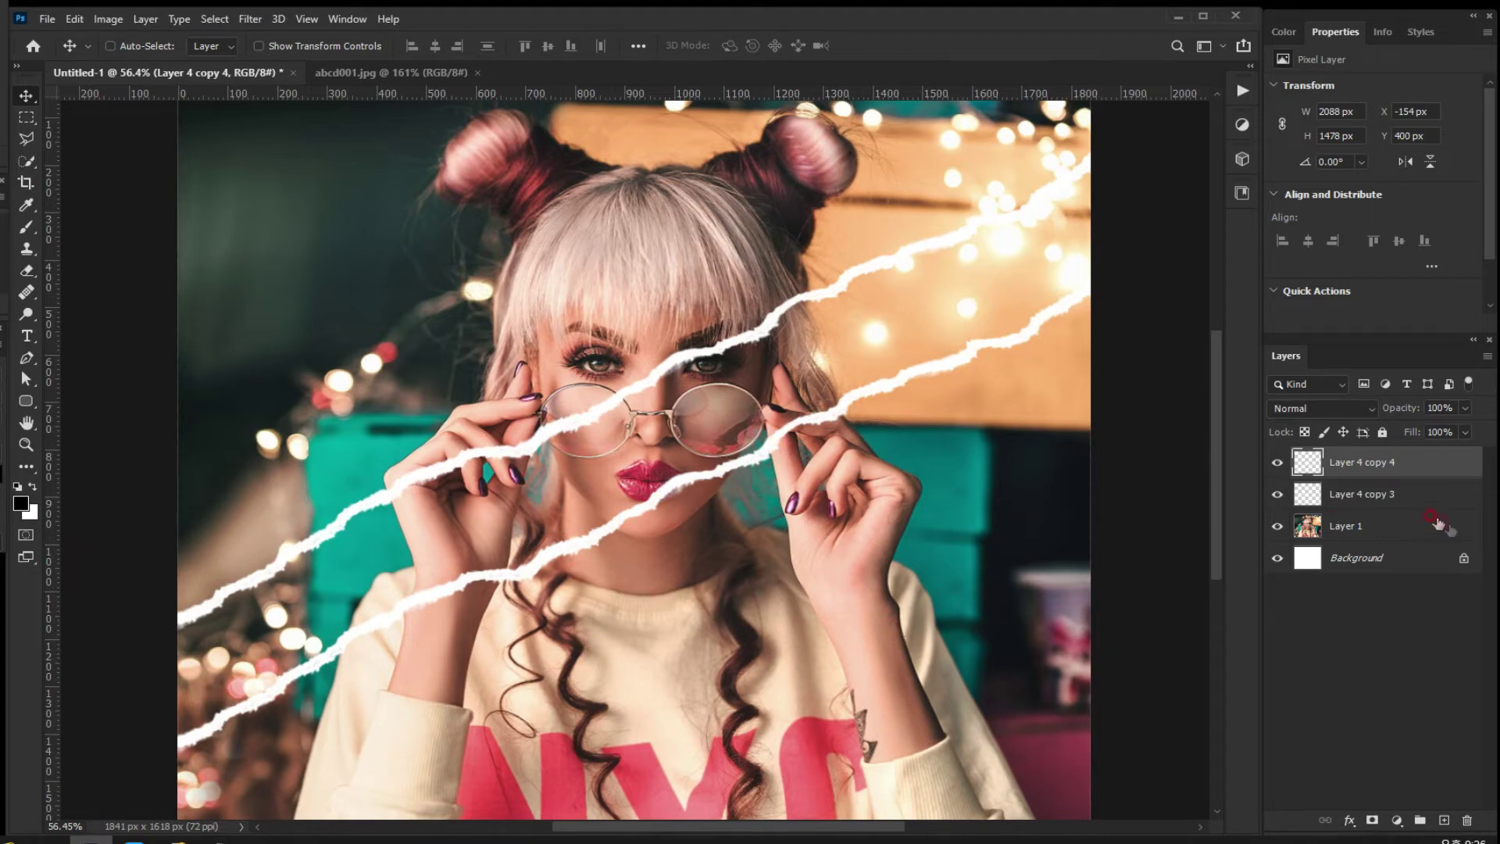
Merge the upper and lower tear line layers into a single layer.
shift+click(1363, 494)
right_click(1368, 497)
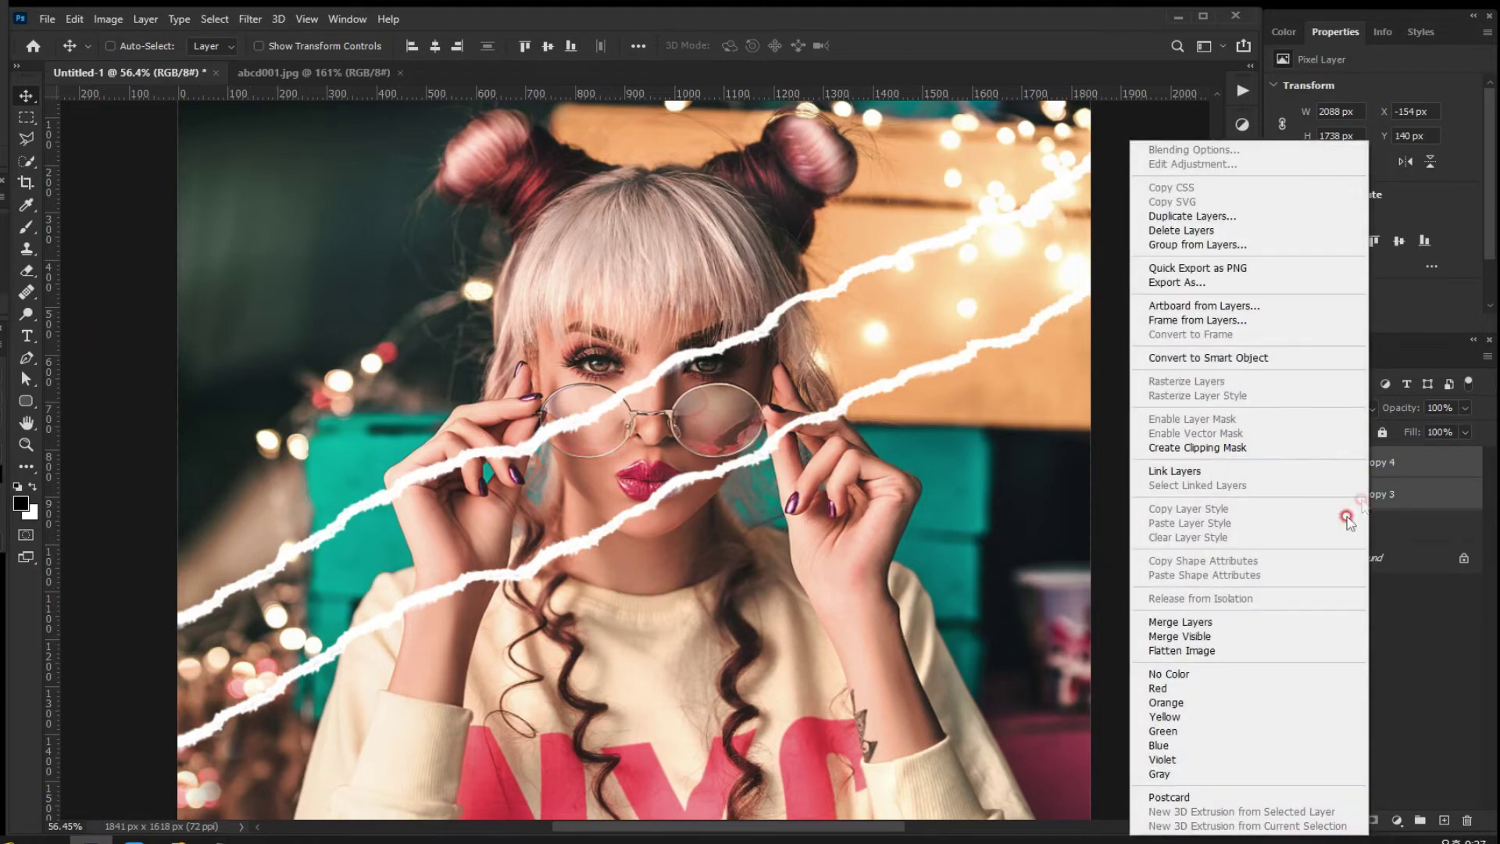
click(1269, 619)
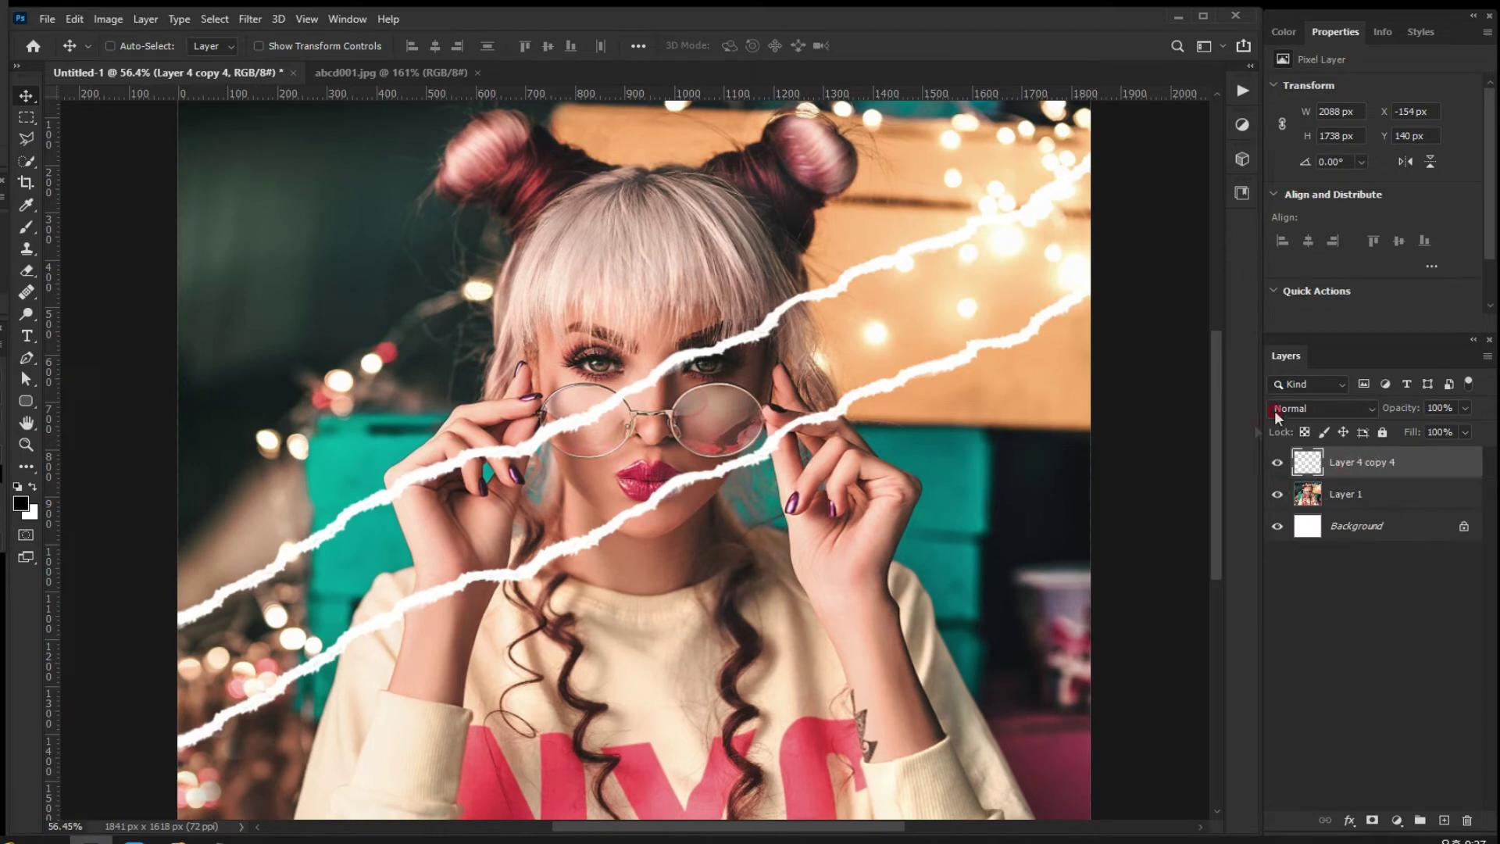
Copy the paper texture from abcd001.jpg into the portrait document as a layer above the tear lines.
click(361, 71)
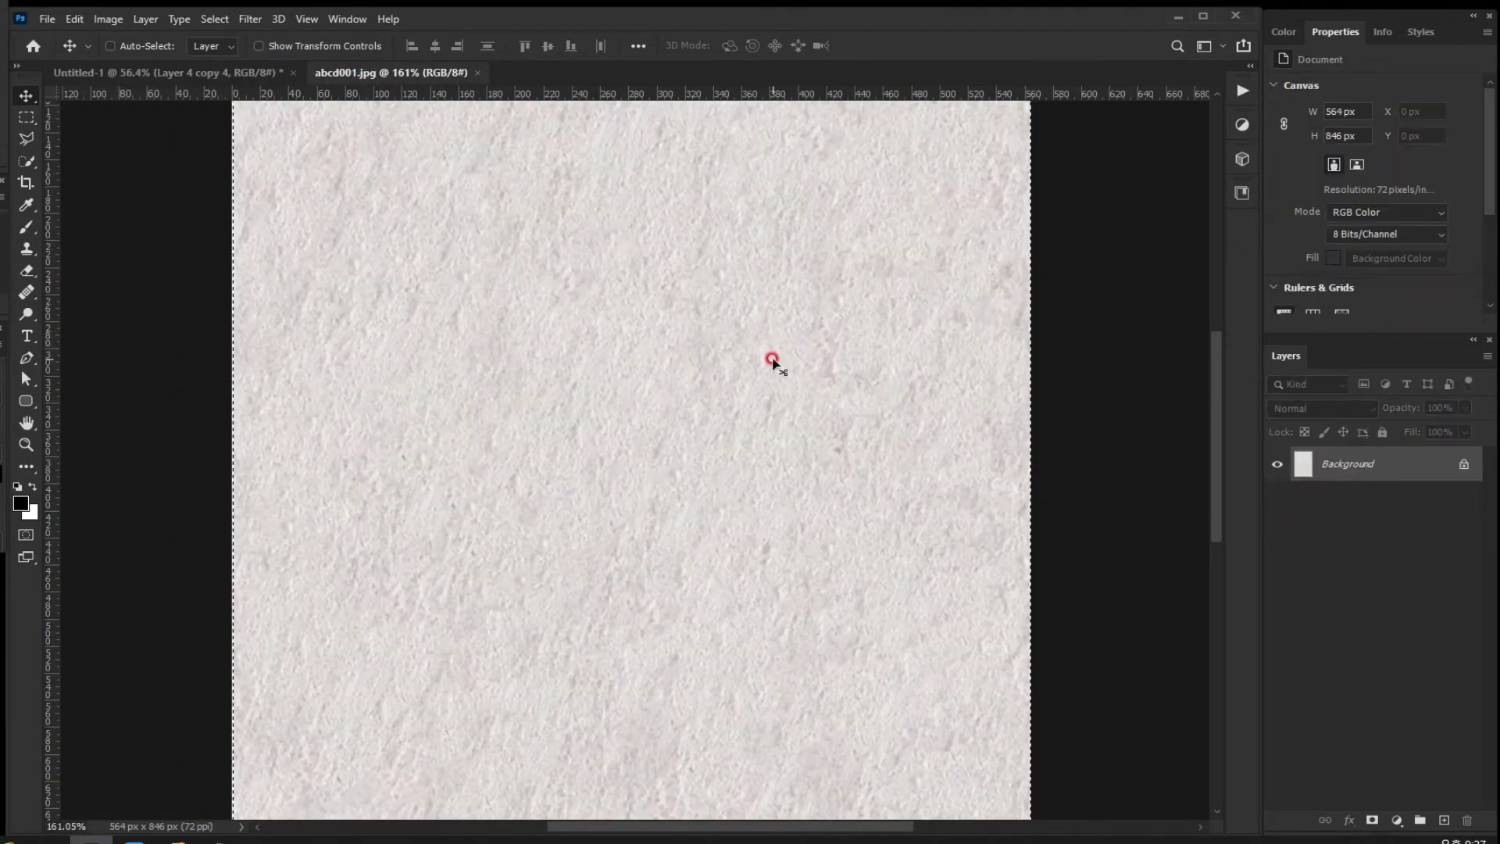
drag(922, 440, 200, 76)
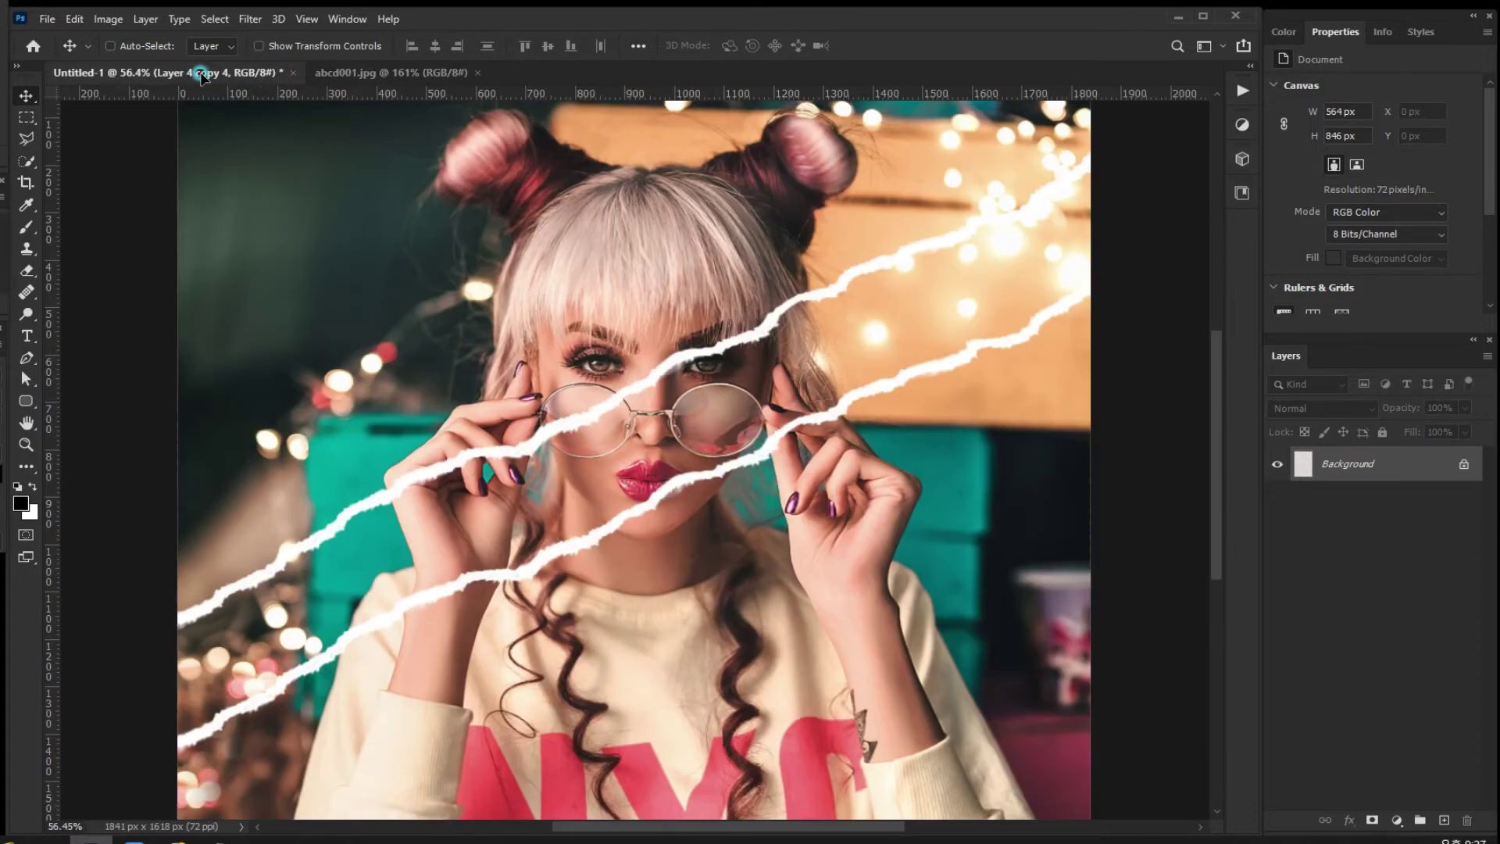
drag(564, 322, 576, 334)
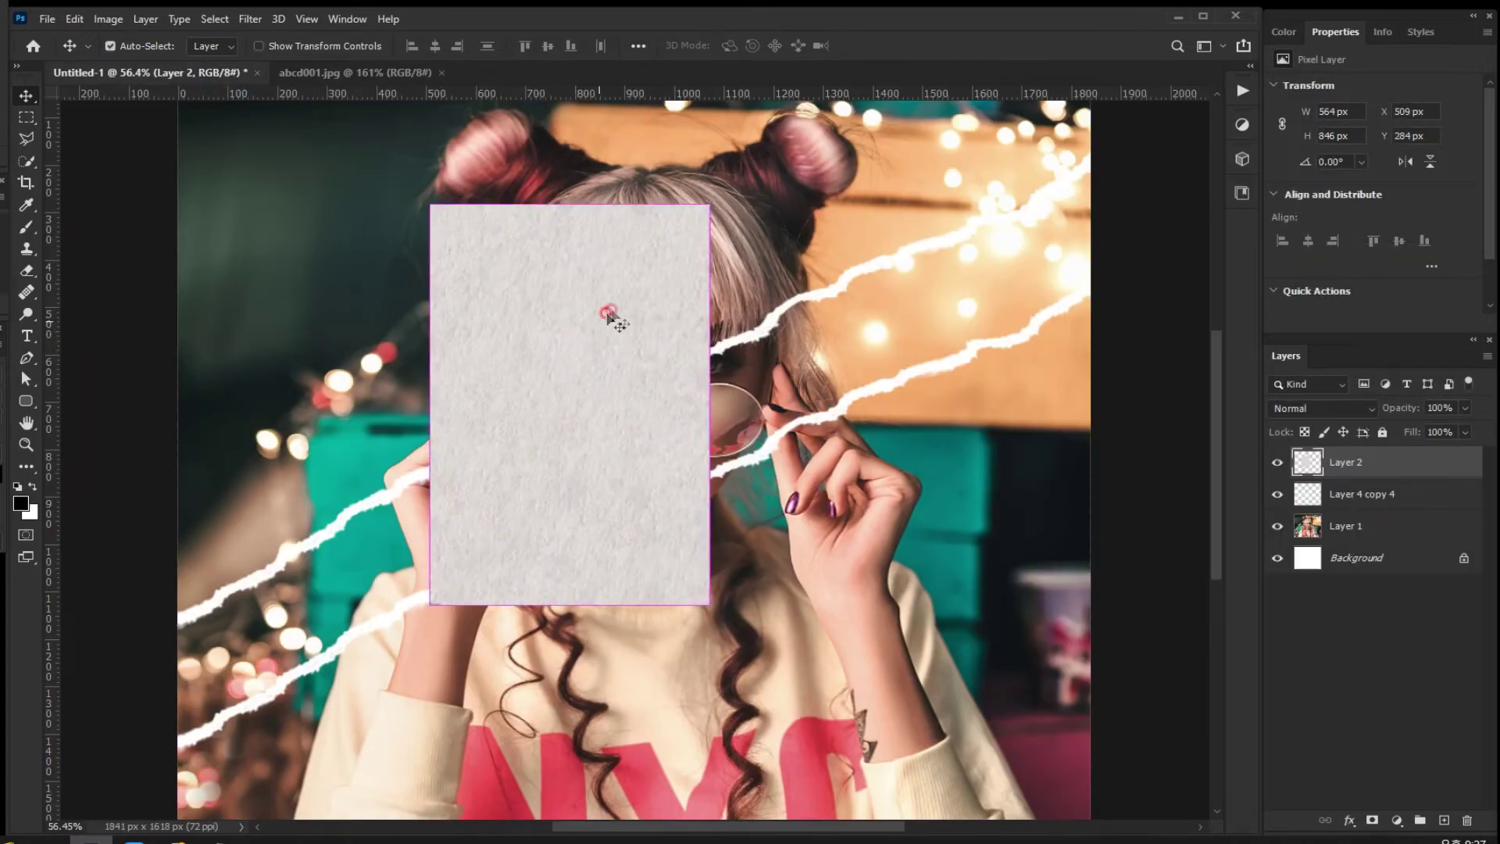
Rotate the paper texture to follow the tear lines and place it over their lower left part.
key(ctrl+t)
drag(756, 166, 892, 450)
drag(629, 357, 399, 570)
key(Escape)
key(Return)
Duplicate the texture twice along the diagonal to cover both tear lines completely, and merge the three texture layers.
drag(318, 586, 713, 425)
key(ctrl+j)
drag(626, 445, 984, 268)
key(ctrl+j)
shift+click(1359, 529)
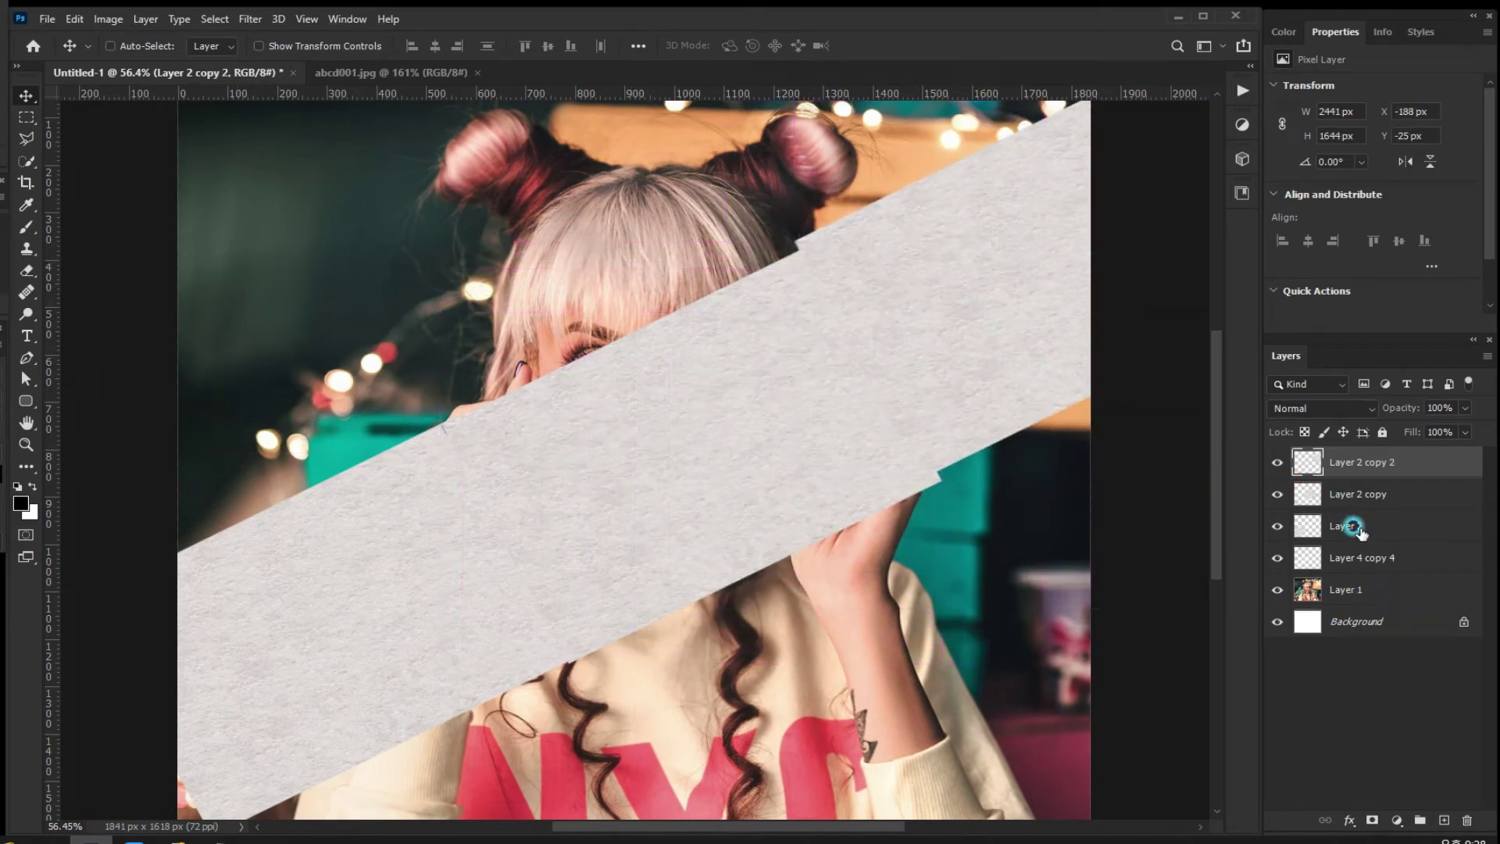
key(ctrl+e)
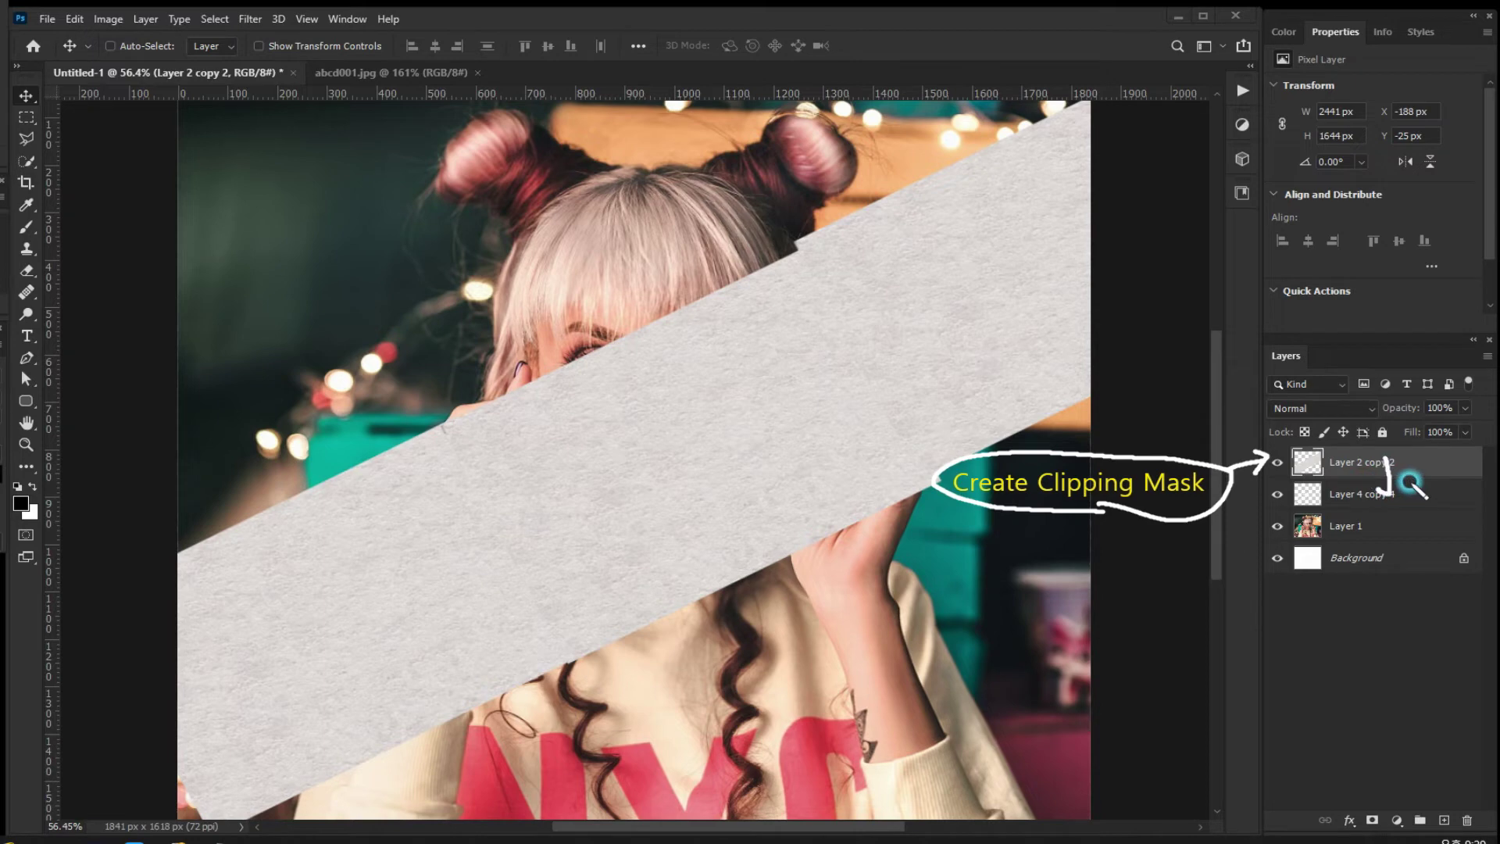
Clip the merged paper texture to the tear line layer with a clipping mask.
right_click(1358, 461)
right_click(1361, 462)
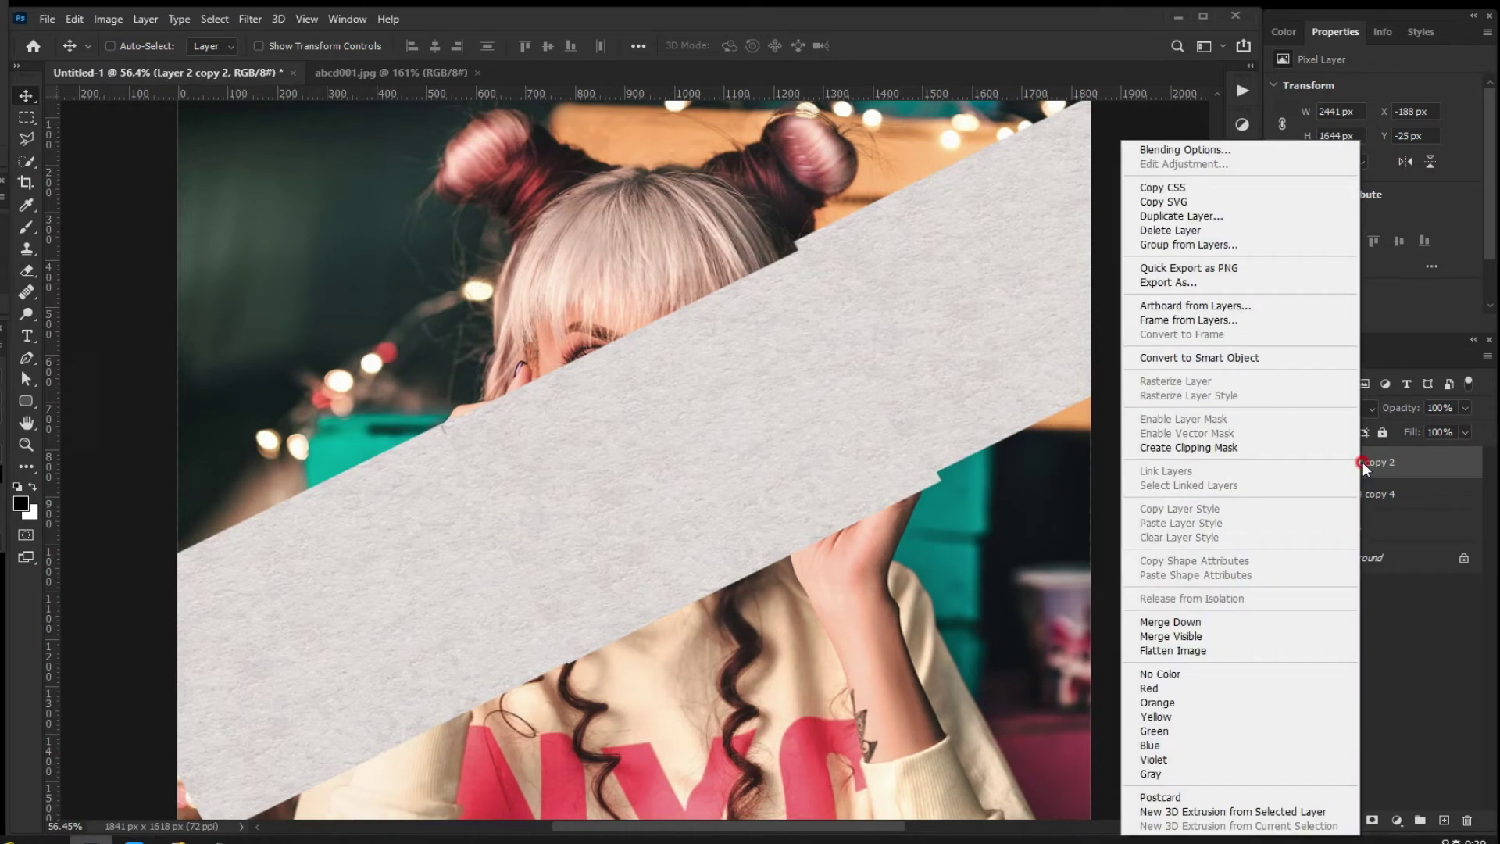
click(1262, 449)
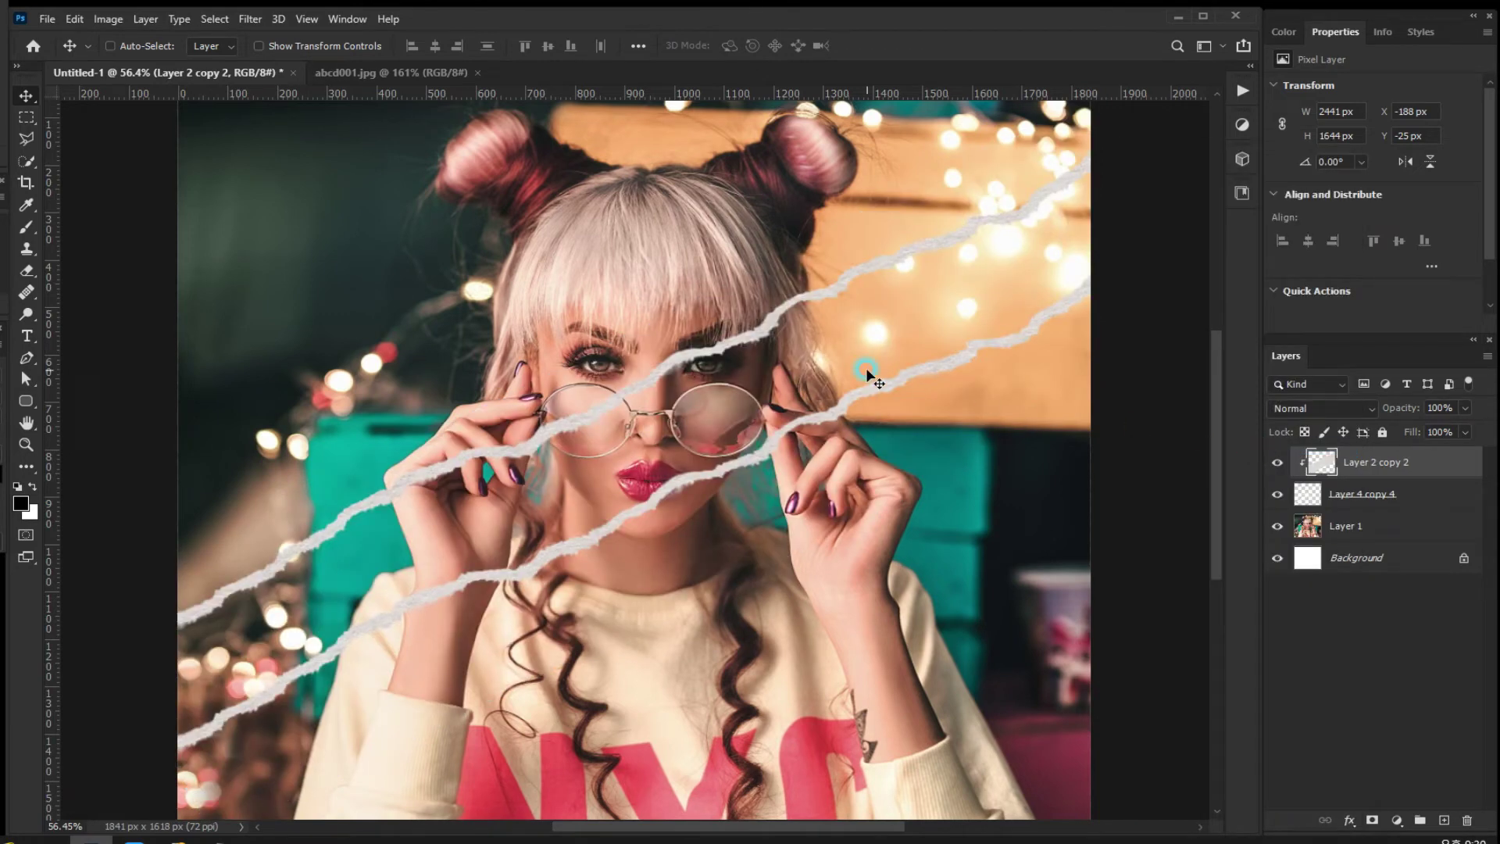
scroll(602, 462, up, 8)
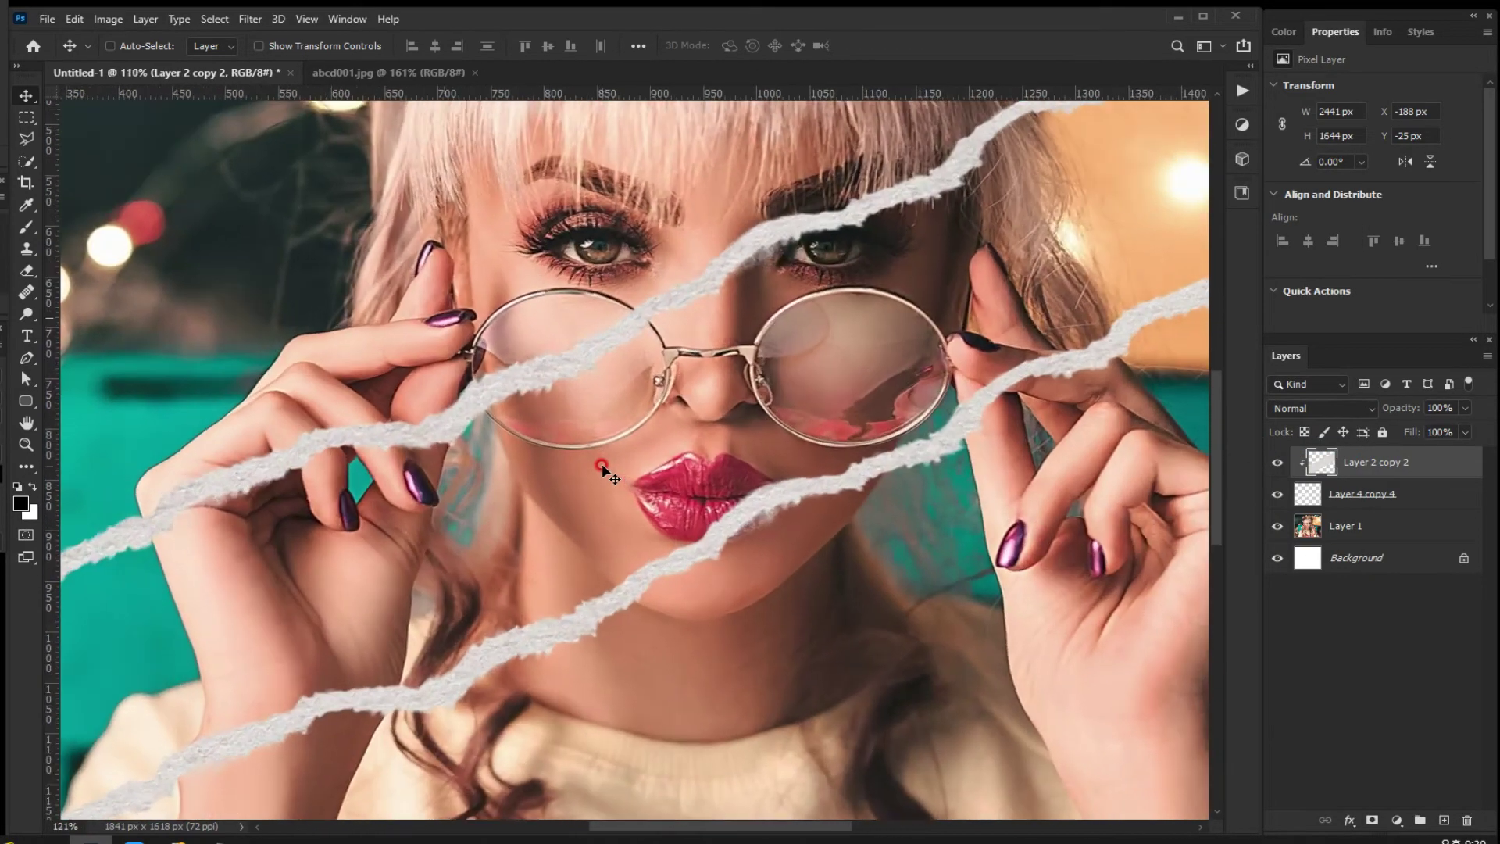
scroll(1072, 360, down, 2)
scroll(1072, 359, down, 3)
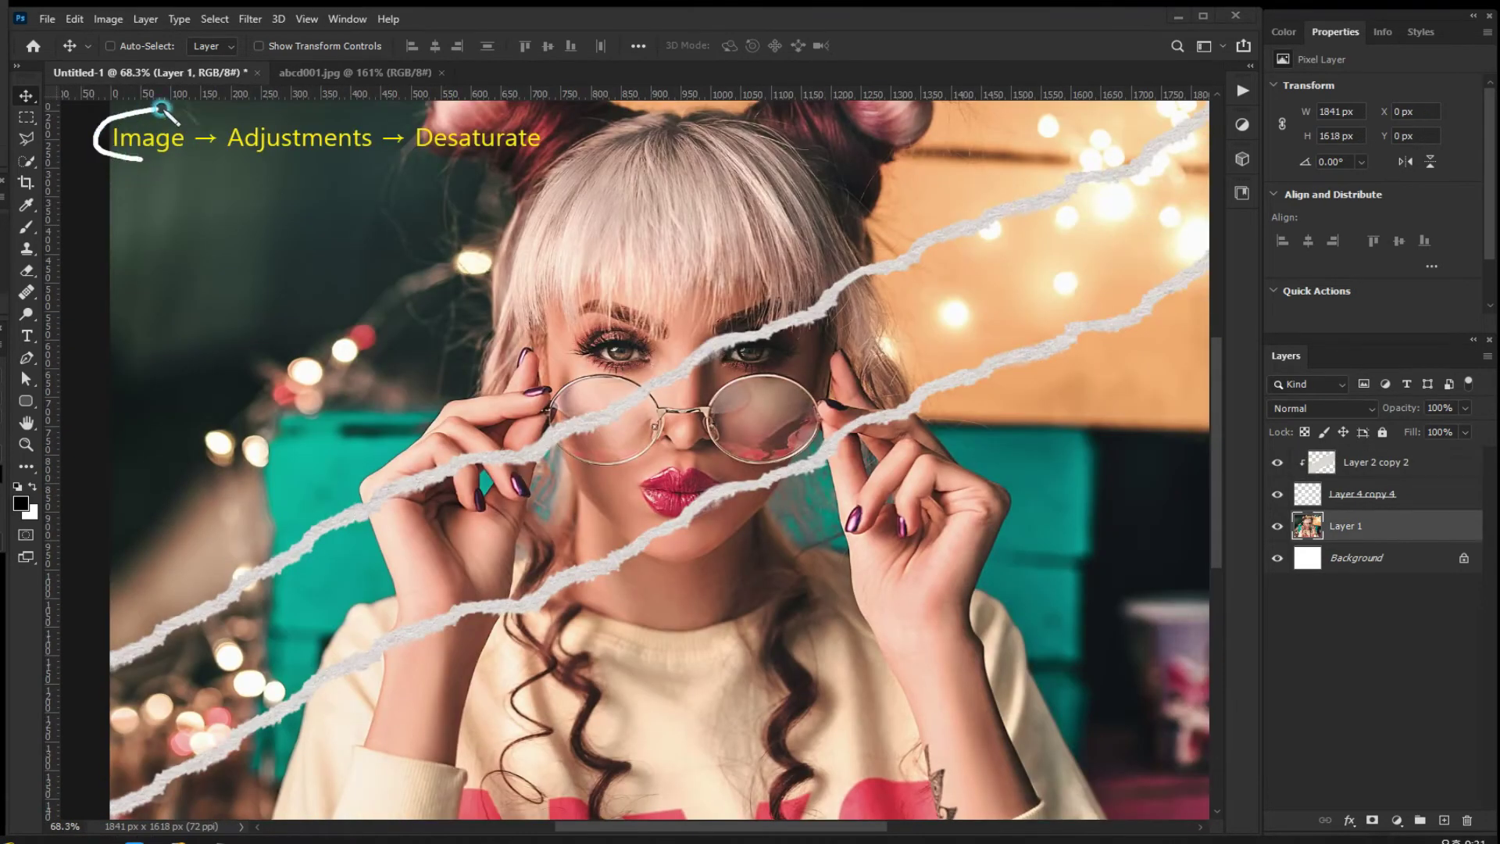
mouse_move(161, 108)
mouse_down()
mouse_move(581, 128)
mouse_move(513, 175)
mouse_move(134, 163)
mouse_up()
mouse_move(121, 103)
mouse_down()
mouse_move(104, 42)
mouse_move(78, 59)
mouse_move(117, 55)
mouse_up()
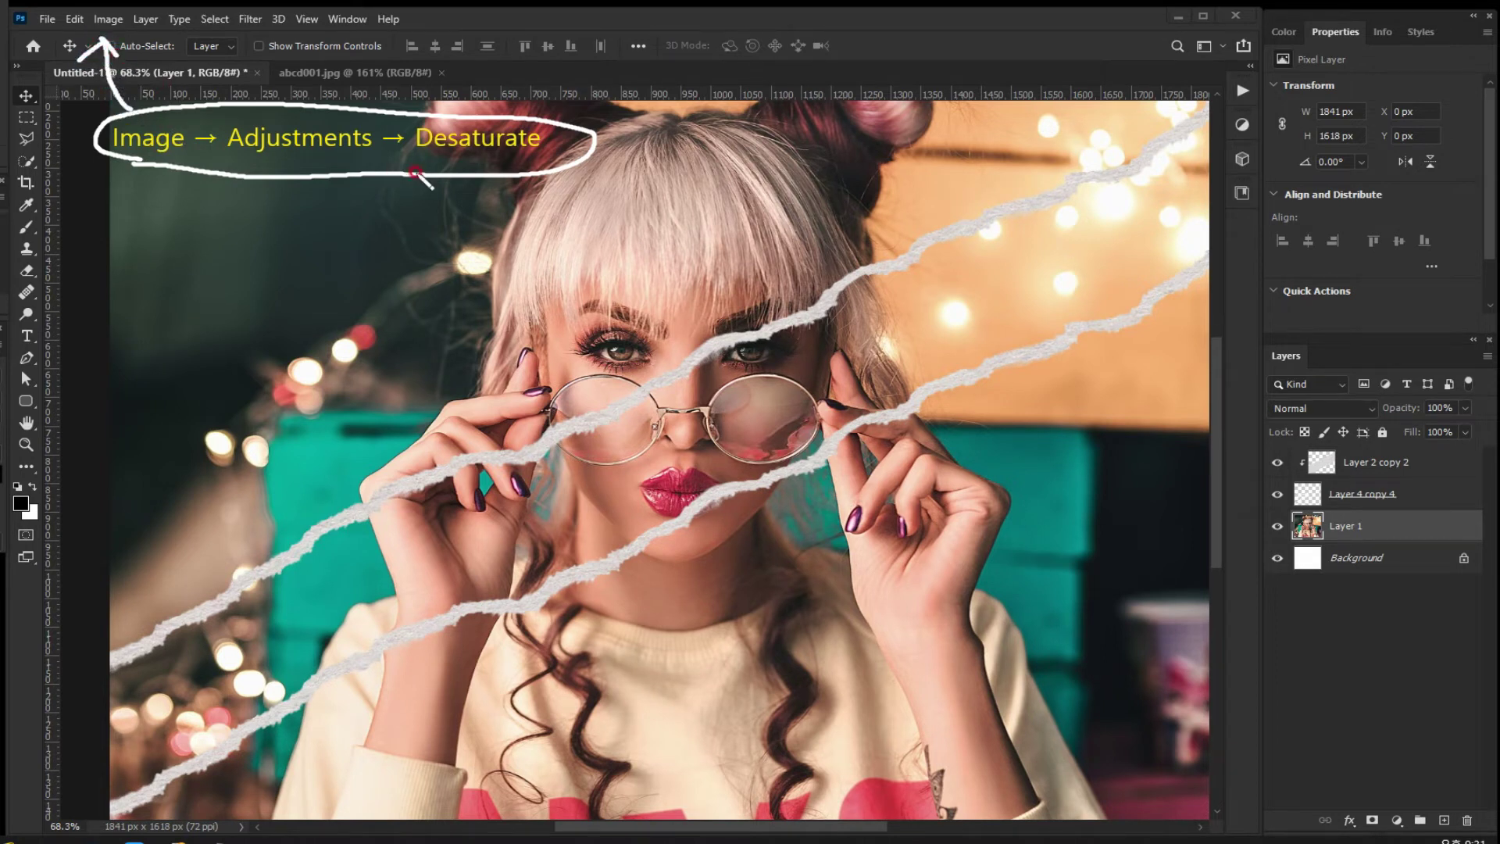
mouse_move(414, 171)
mouse_down()
mouse_move(389, 142)
mouse_move(475, 115)
mouse_move(563, 181)
mouse_move(406, 168)
mouse_up()
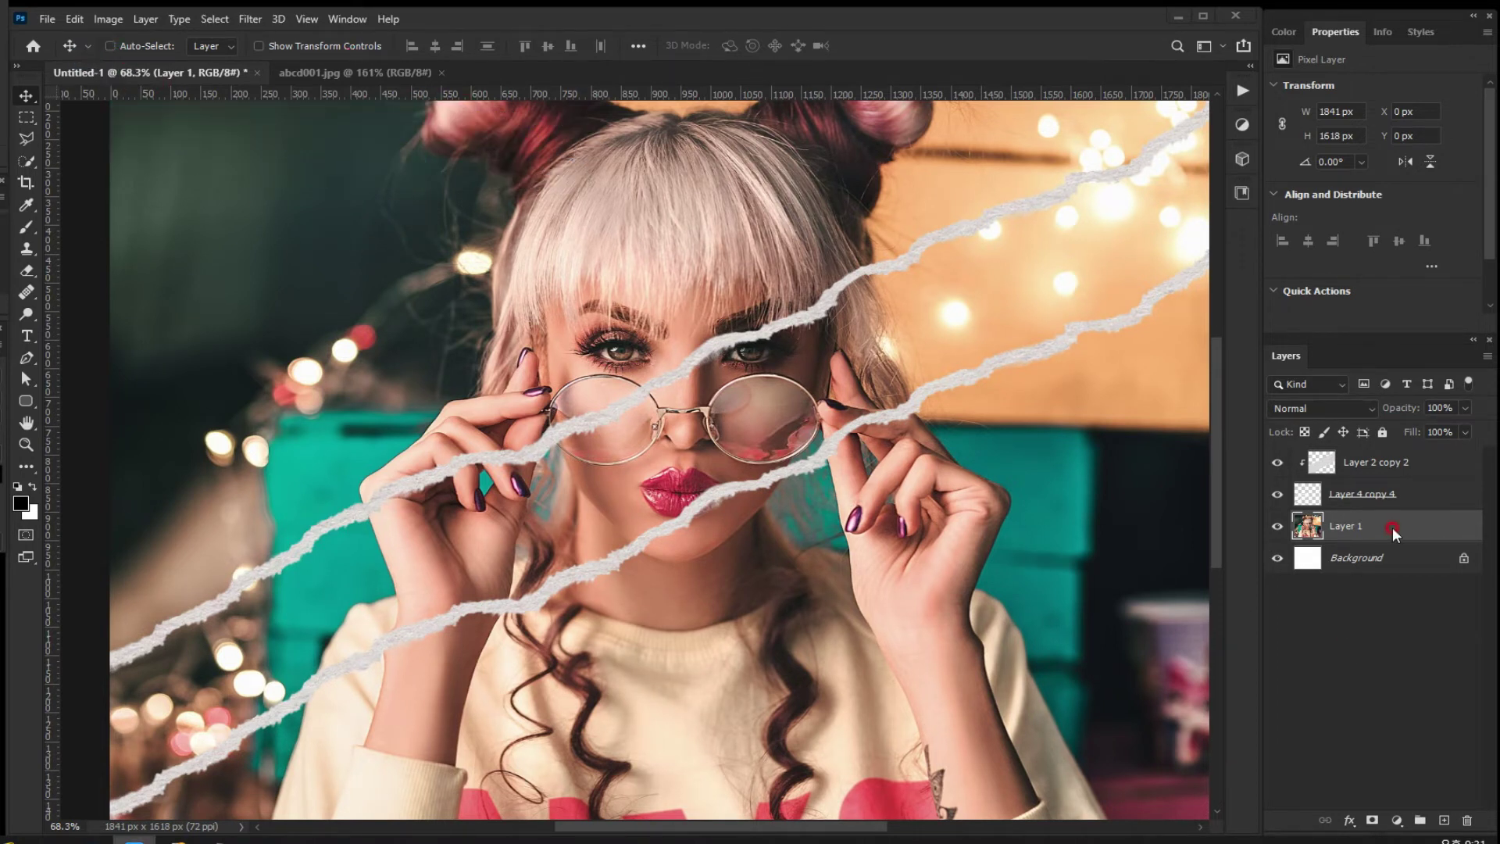
Duplicate the portrait layer, Layer 1, and desaturate the copy to black and white.
drag(1392, 527, 1443, 818)
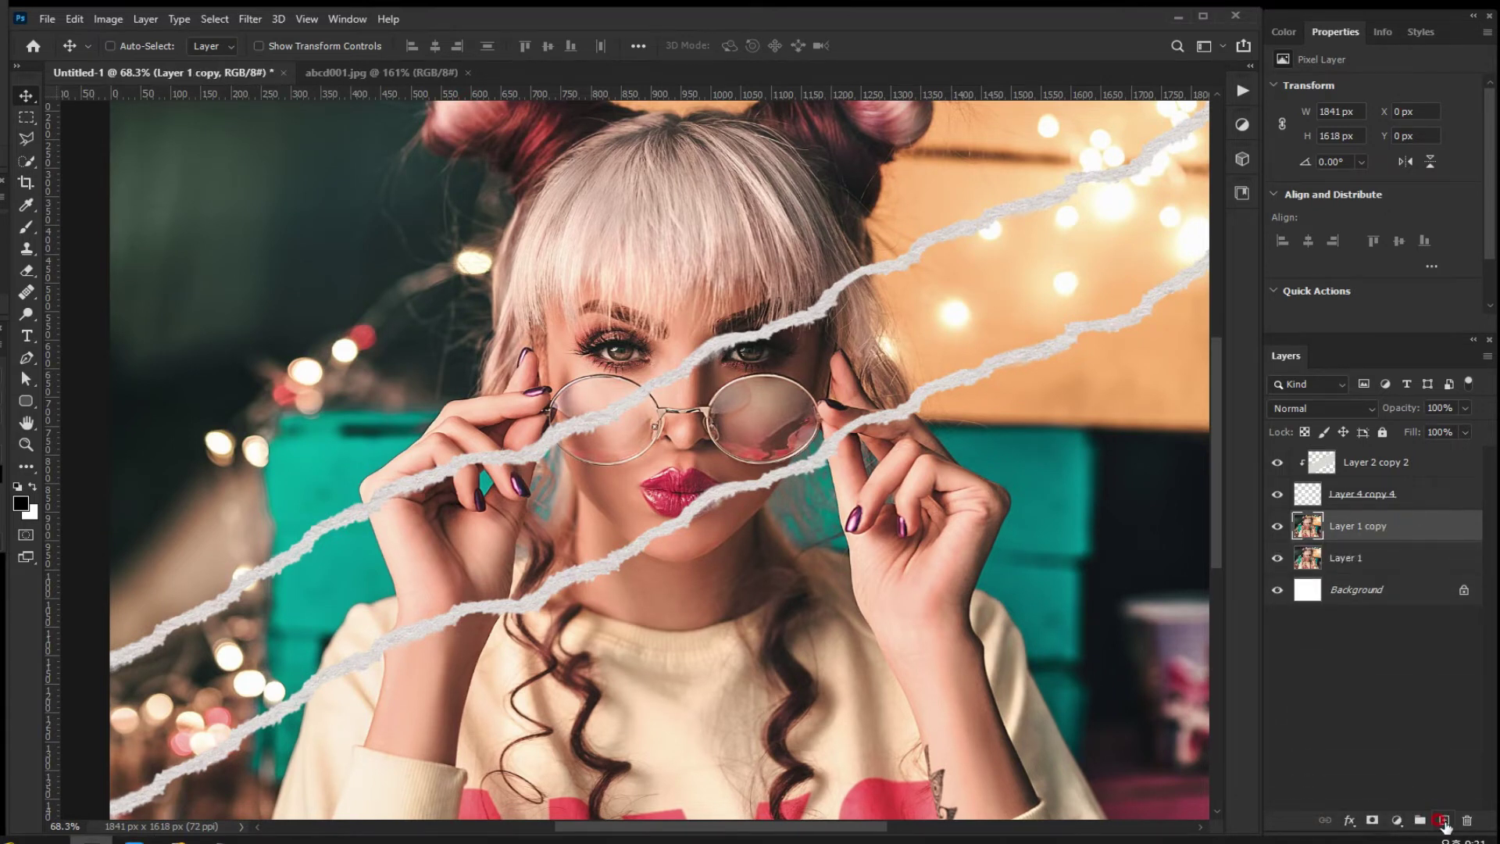
click(105, 17)
mouse_move(157, 61)
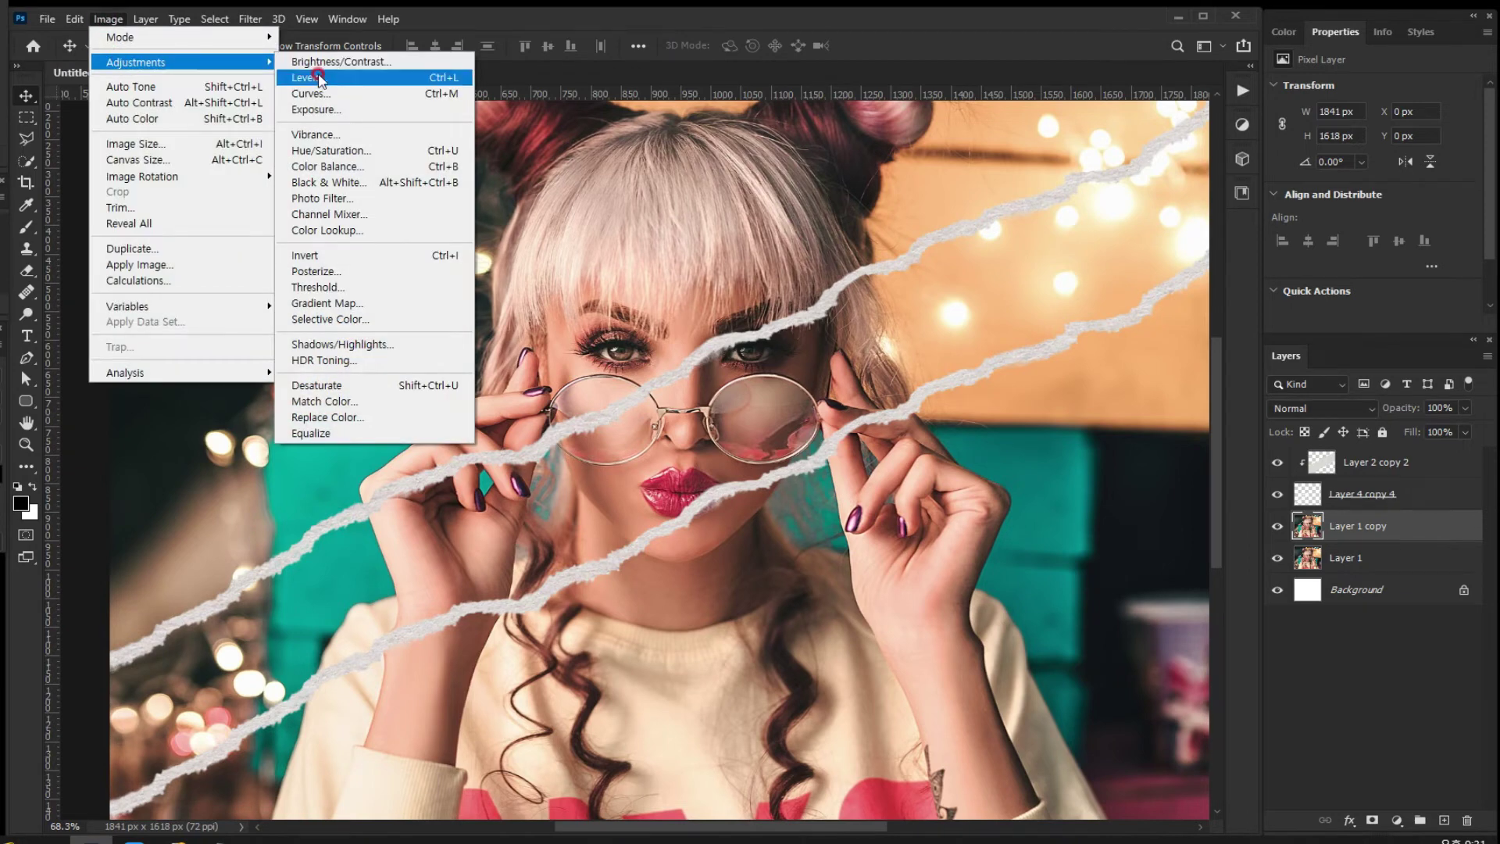
click(394, 387)
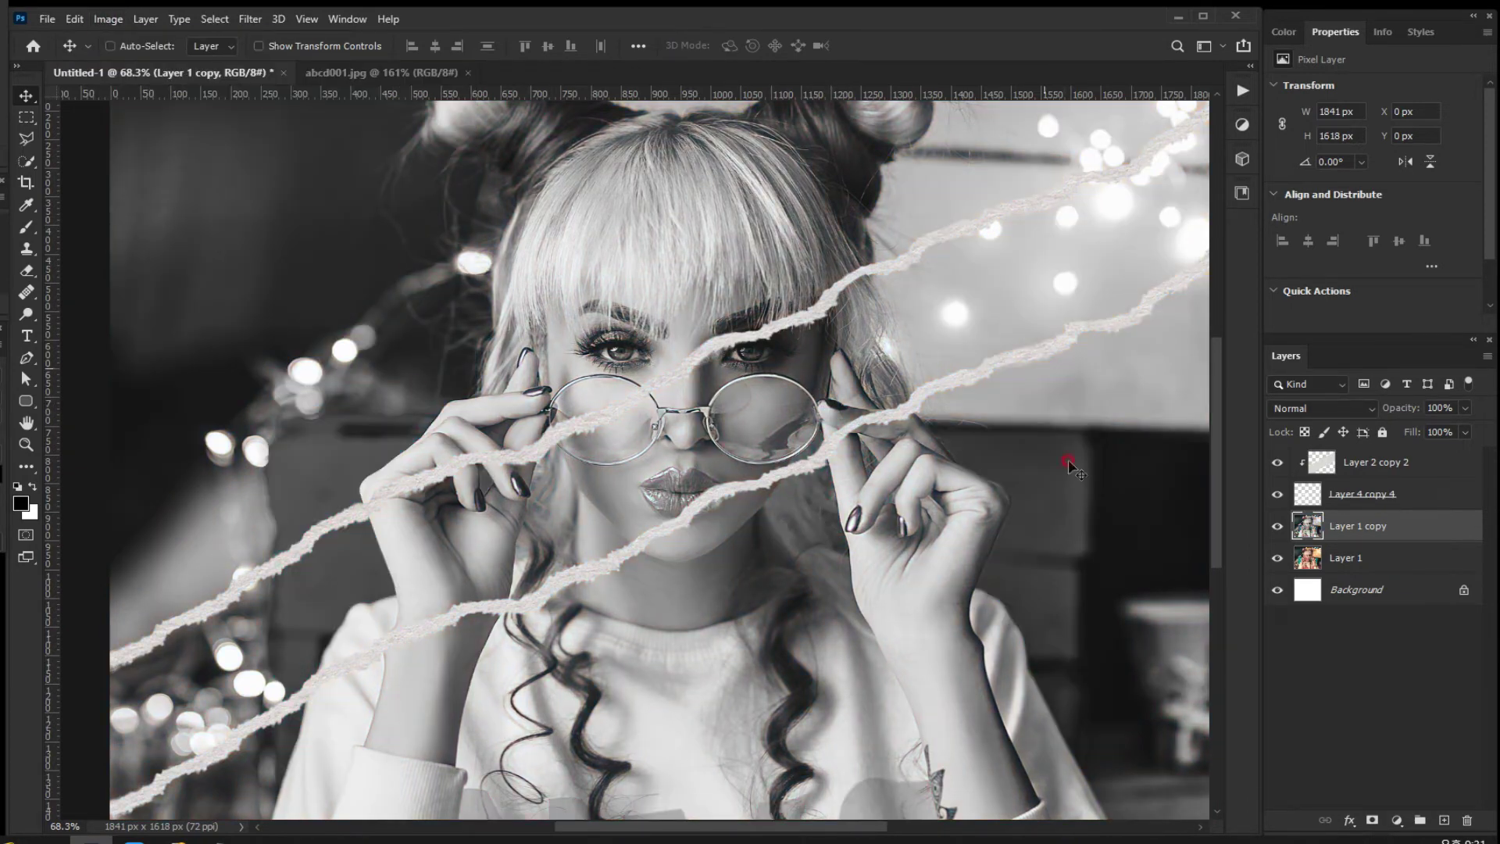
Start a Polygonal Lasso outline at the left photo edge and trace along the upper tear line to just past the right edge.
click(24, 143)
click(108, 665)
click(135, 650)
click(160, 635)
click(190, 614)
click(261, 577)
click(322, 525)
click(436, 469)
click(525, 445)
click(596, 415)
click(680, 366)
click(725, 338)
click(800, 319)
click(842, 283)
click(904, 263)
click(998, 213)
click(1071, 195)
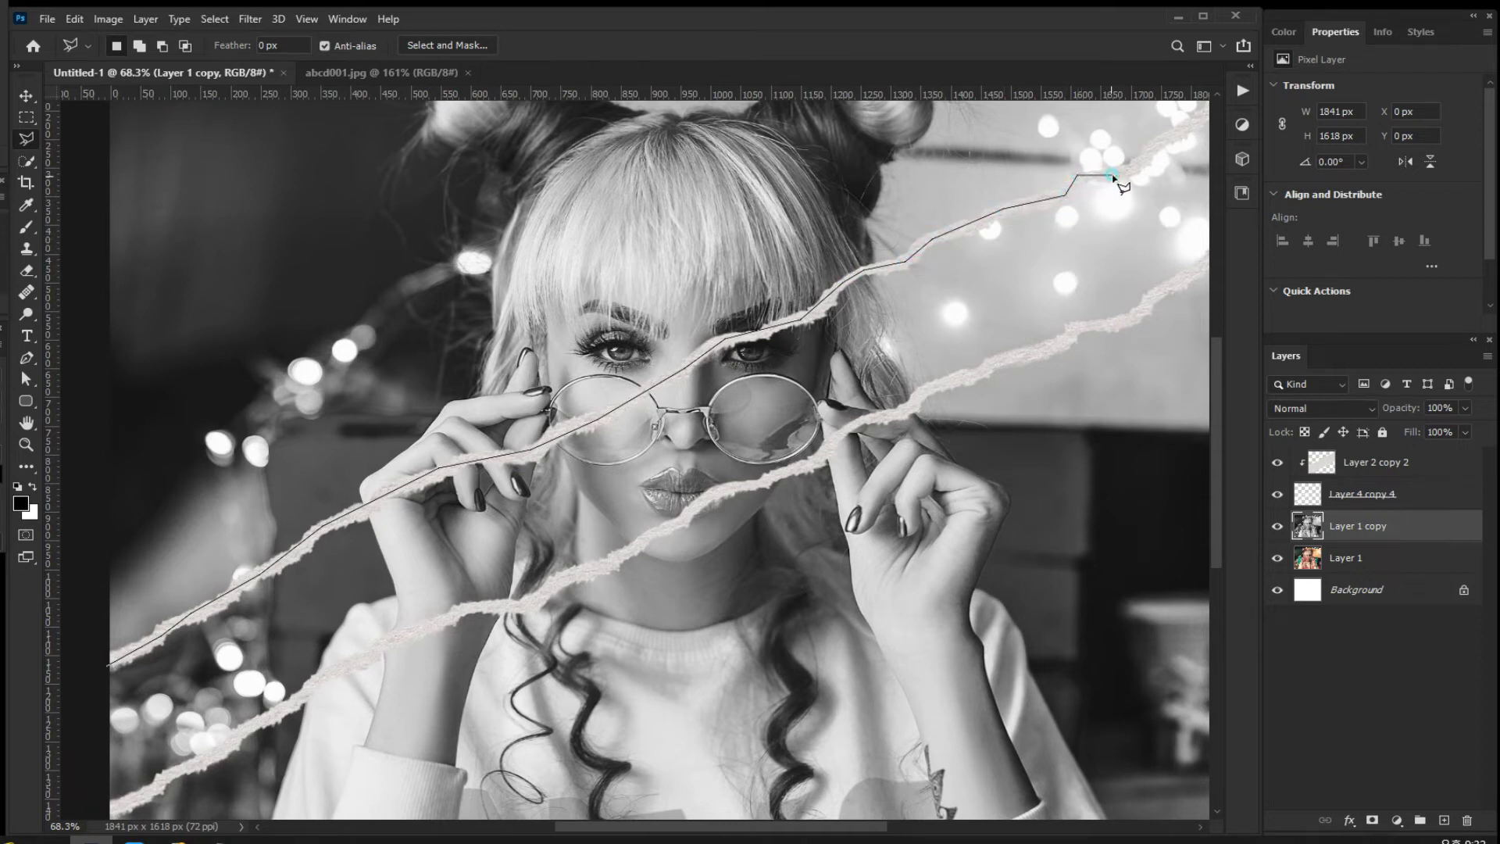
click(1201, 114)
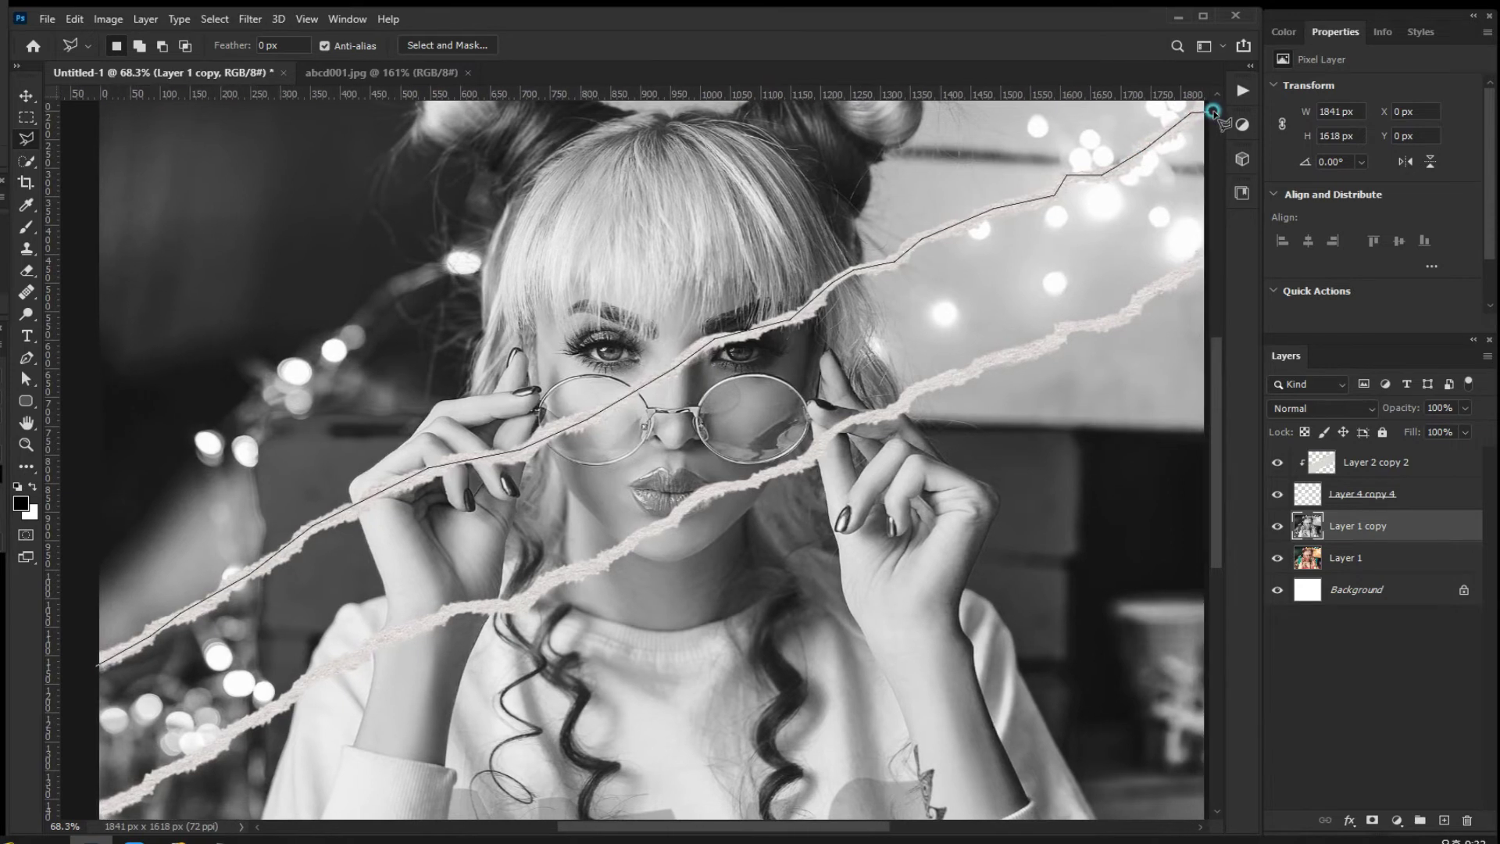
click(1197, 112)
Trace back along the lower tear line, close the selection around the band between both tears, and invert it.
click(1195, 246)
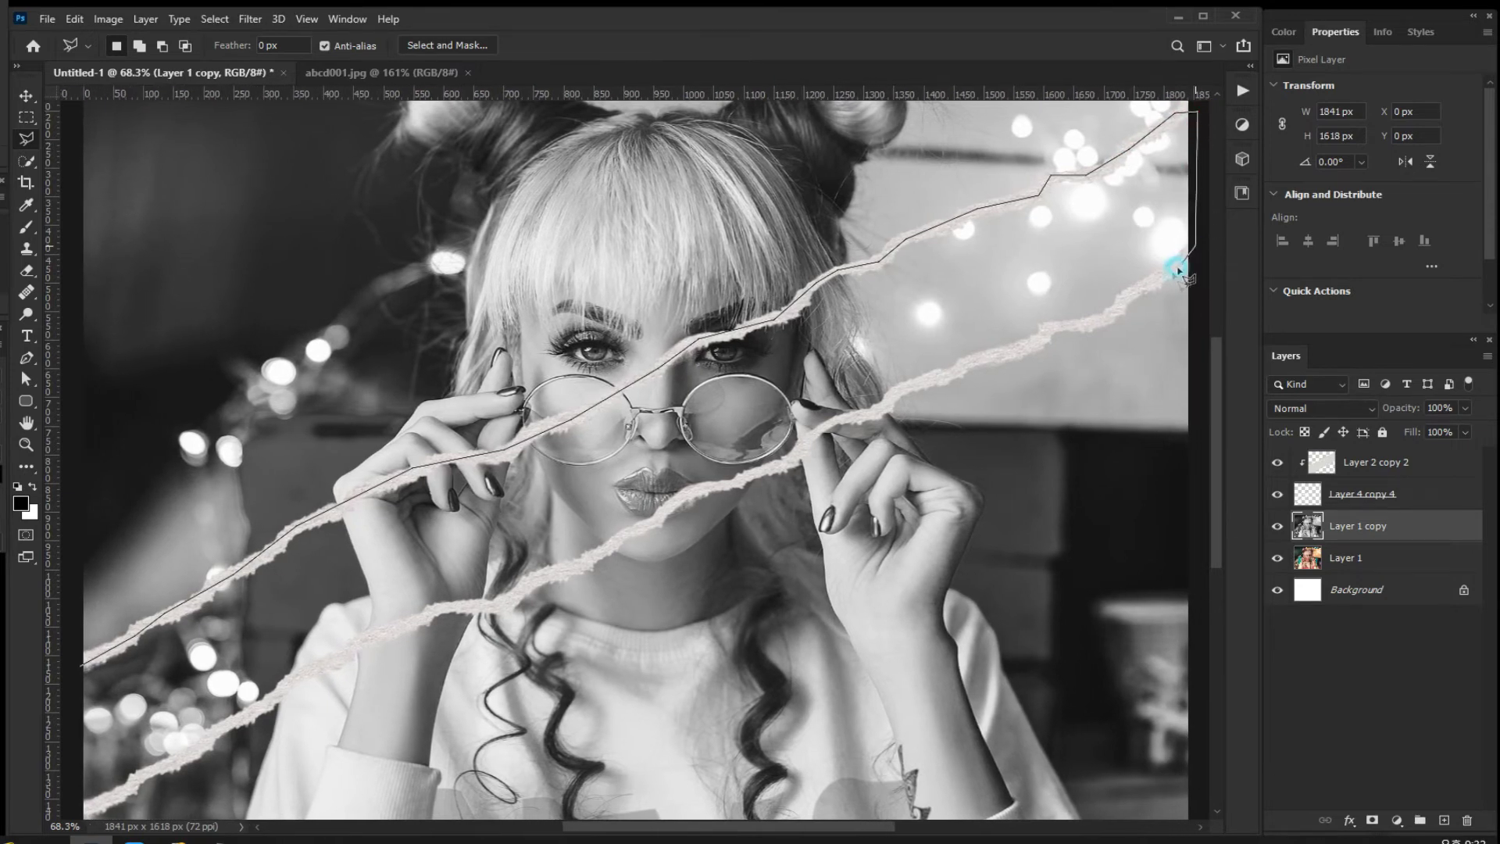
click(1098, 322)
click(970, 363)
click(872, 410)
click(832, 423)
click(803, 446)
click(770, 470)
click(683, 496)
click(604, 543)
click(564, 575)
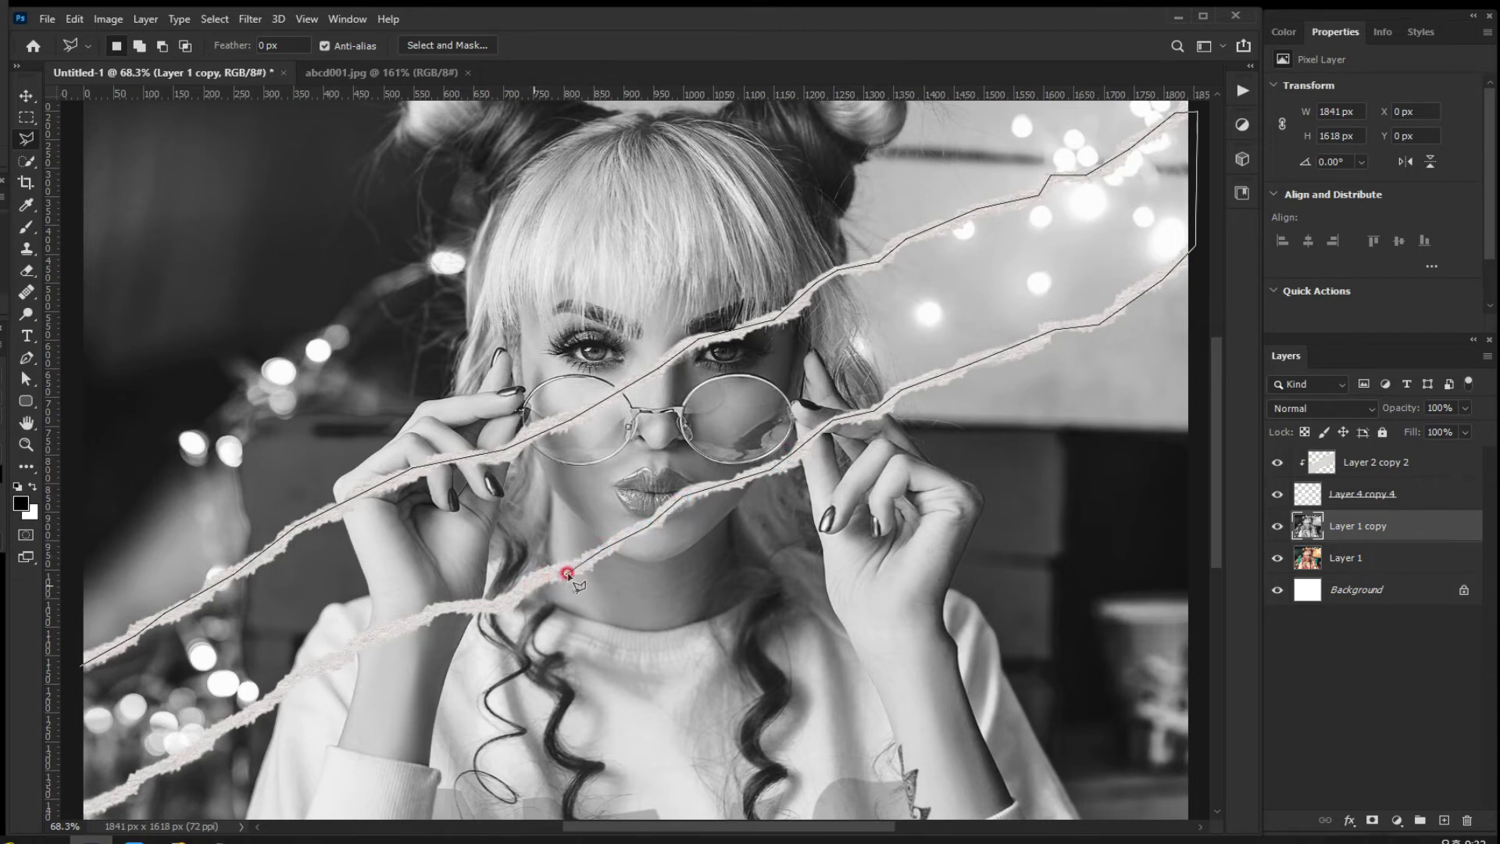
click(435, 608)
click(336, 655)
click(271, 687)
click(190, 747)
click(66, 781)
click(68, 726)
click(82, 665)
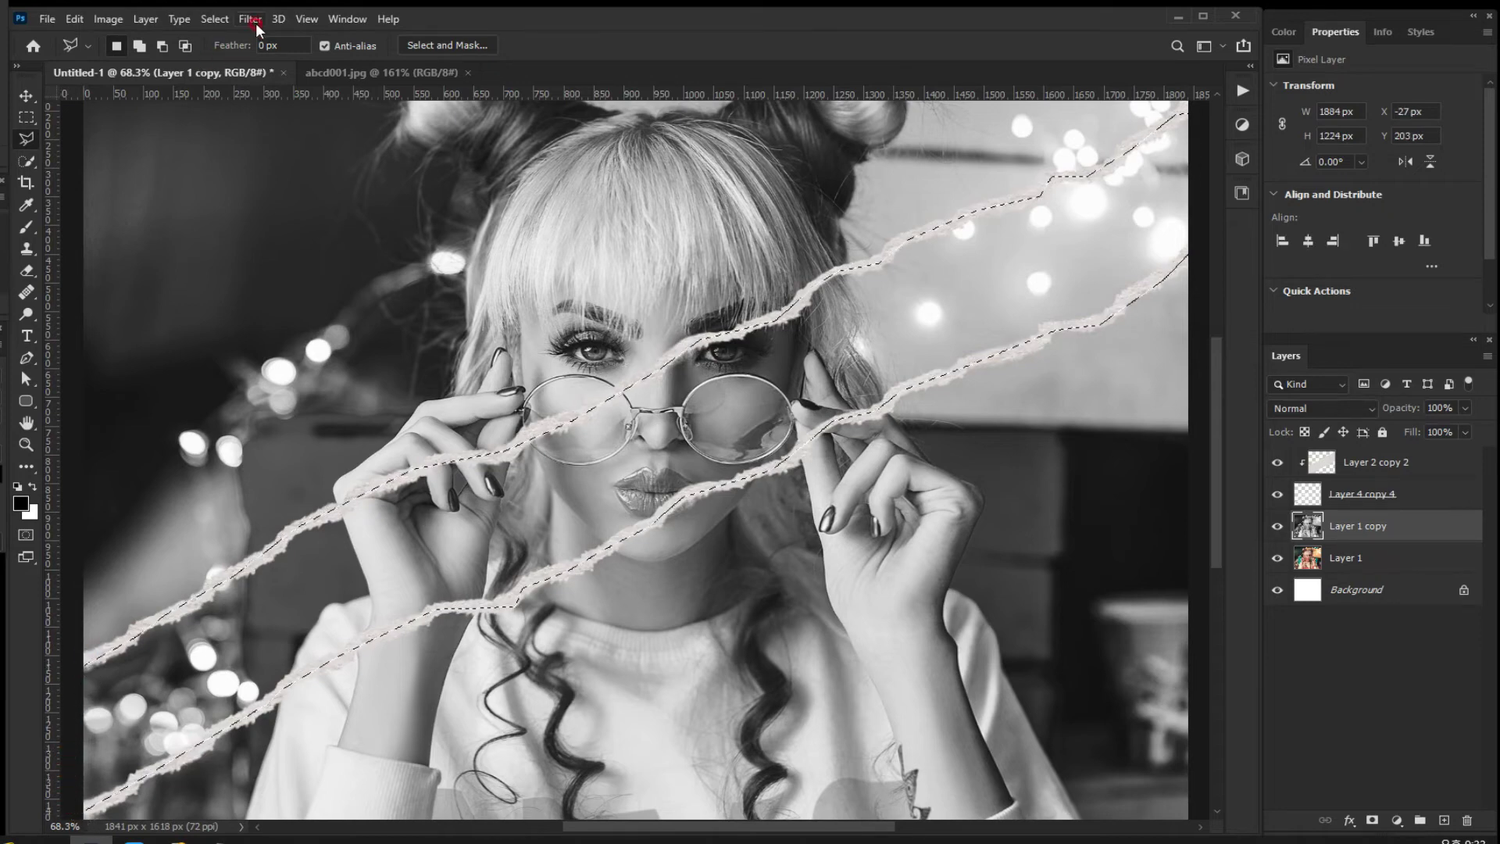
click(217, 20)
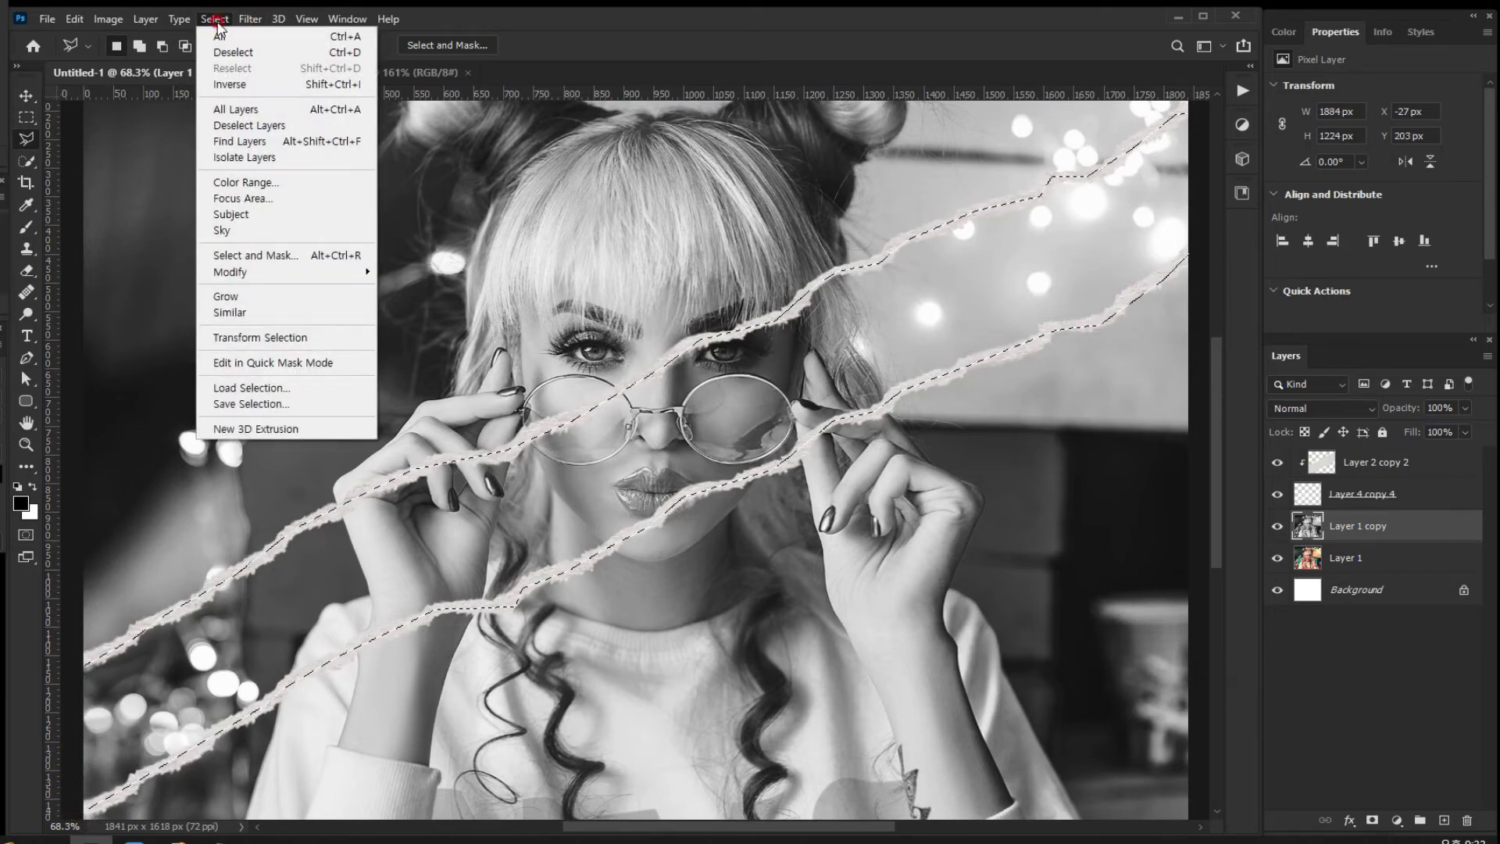
click(220, 79)
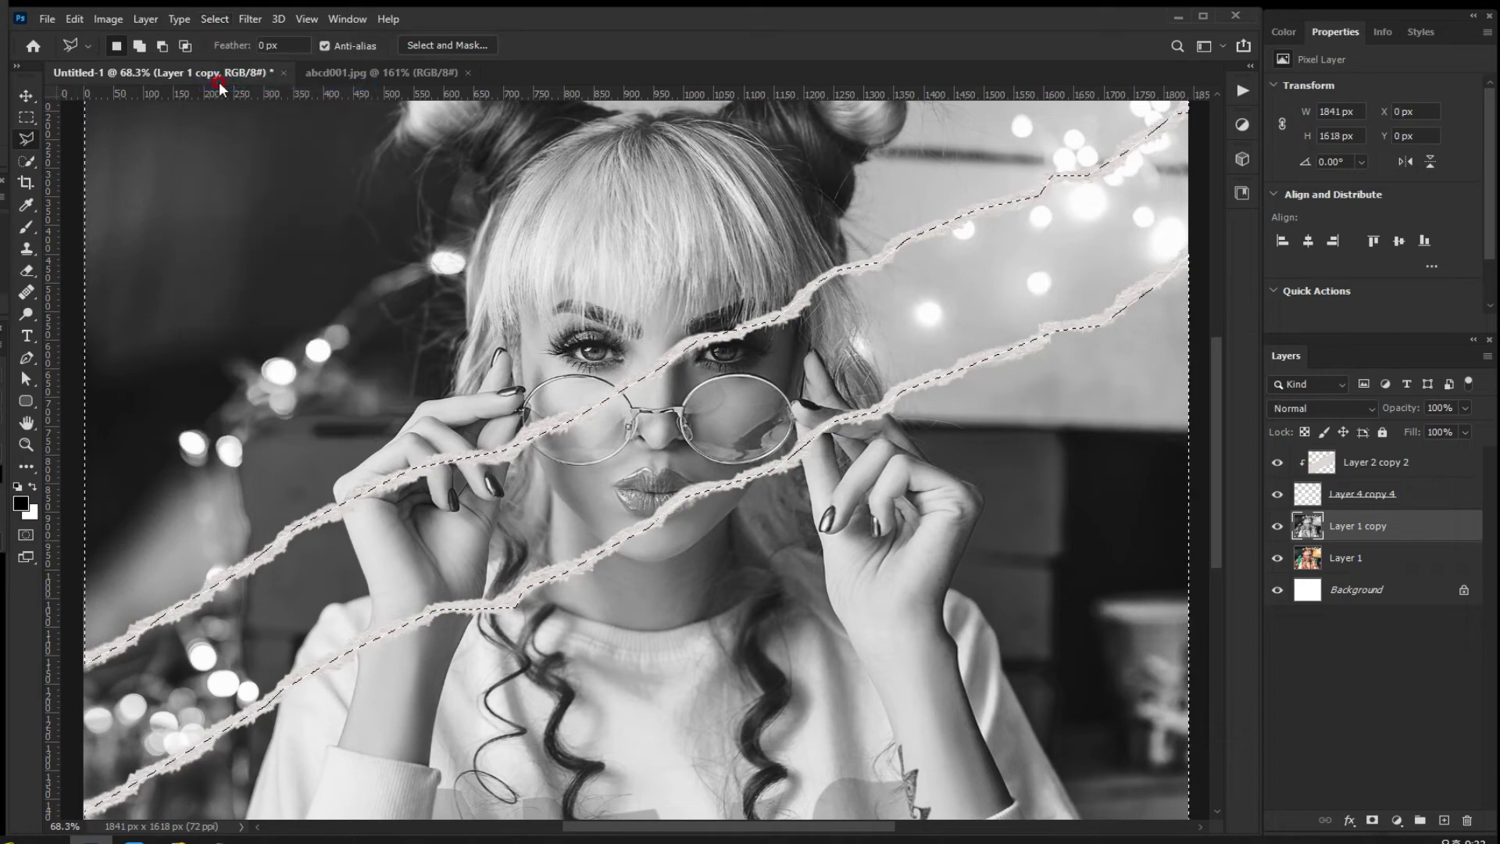
Delete the selected black-and-white areas outside the diagonal band from Layer 1 copy and deselect.
key(Delete)
key(ctrl+d)
scroll(635, 351, down, 3)
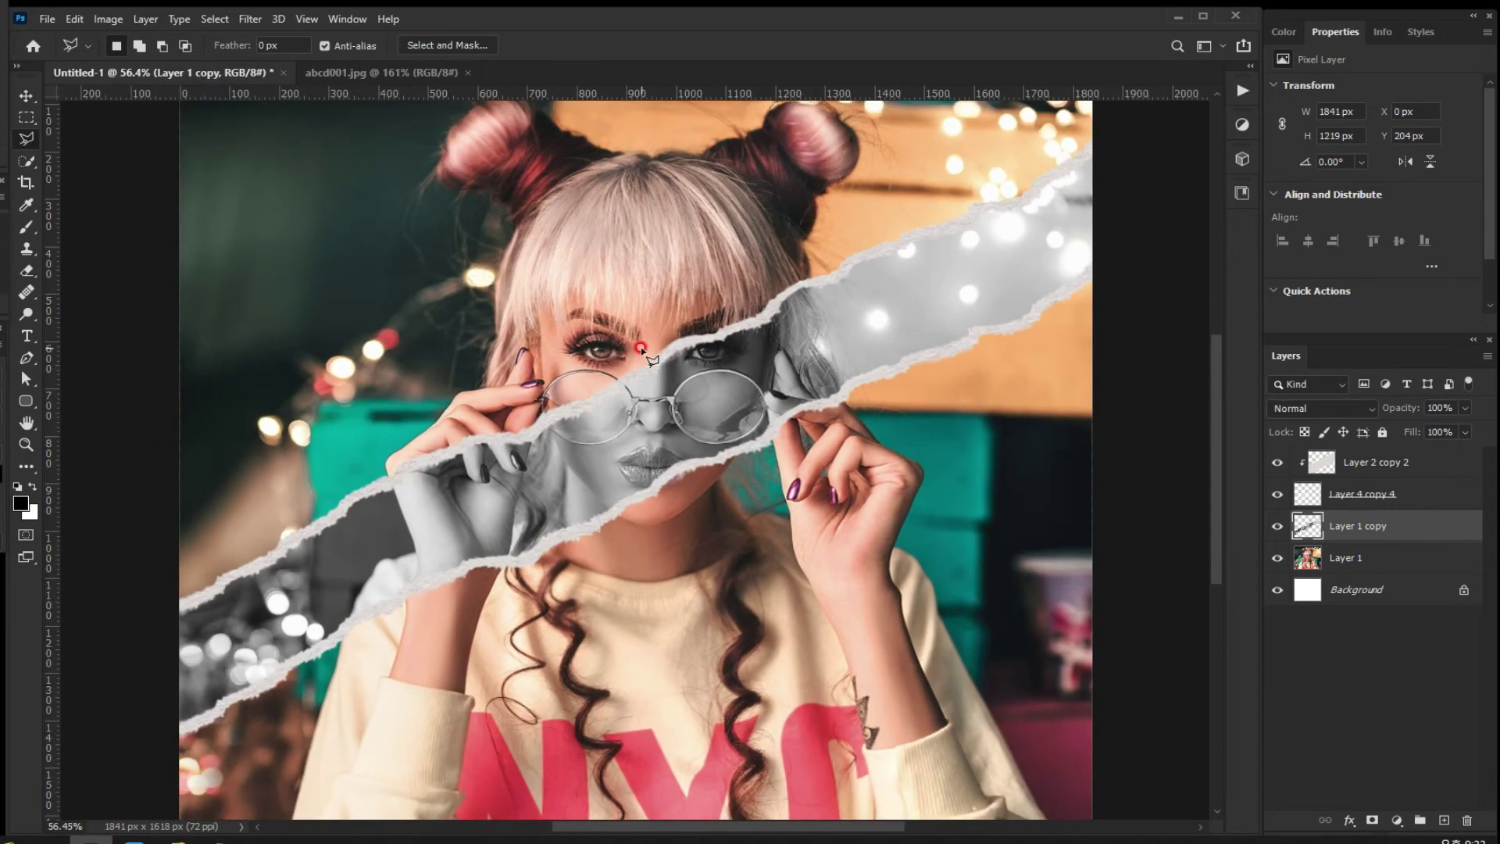
click(26, 102)
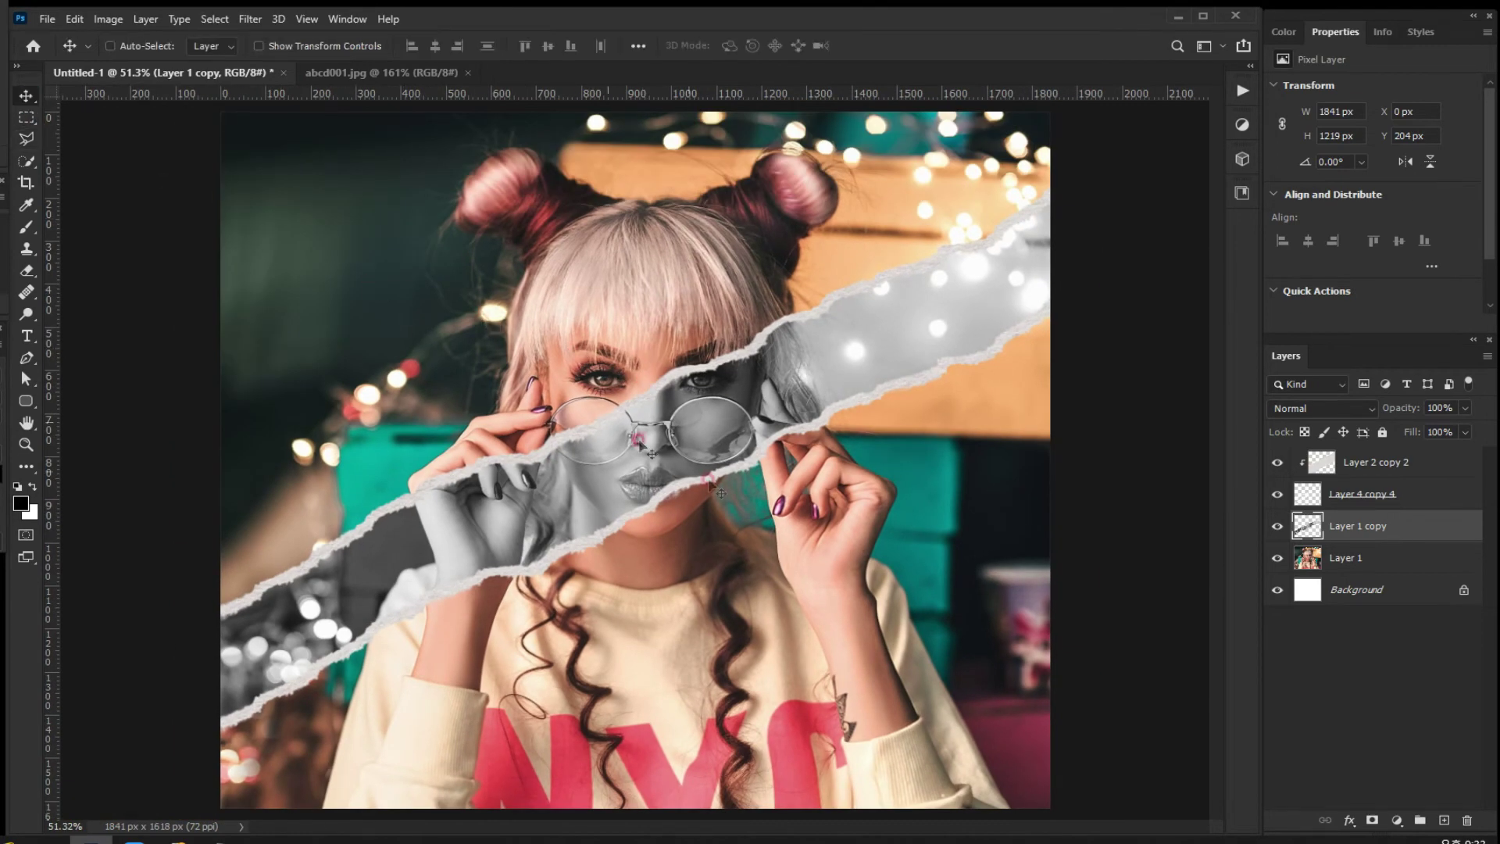
Add a new layer above Layer 1 copy and paint black shadows along both tear lines with a soft 61 px brush.
click(1443, 821)
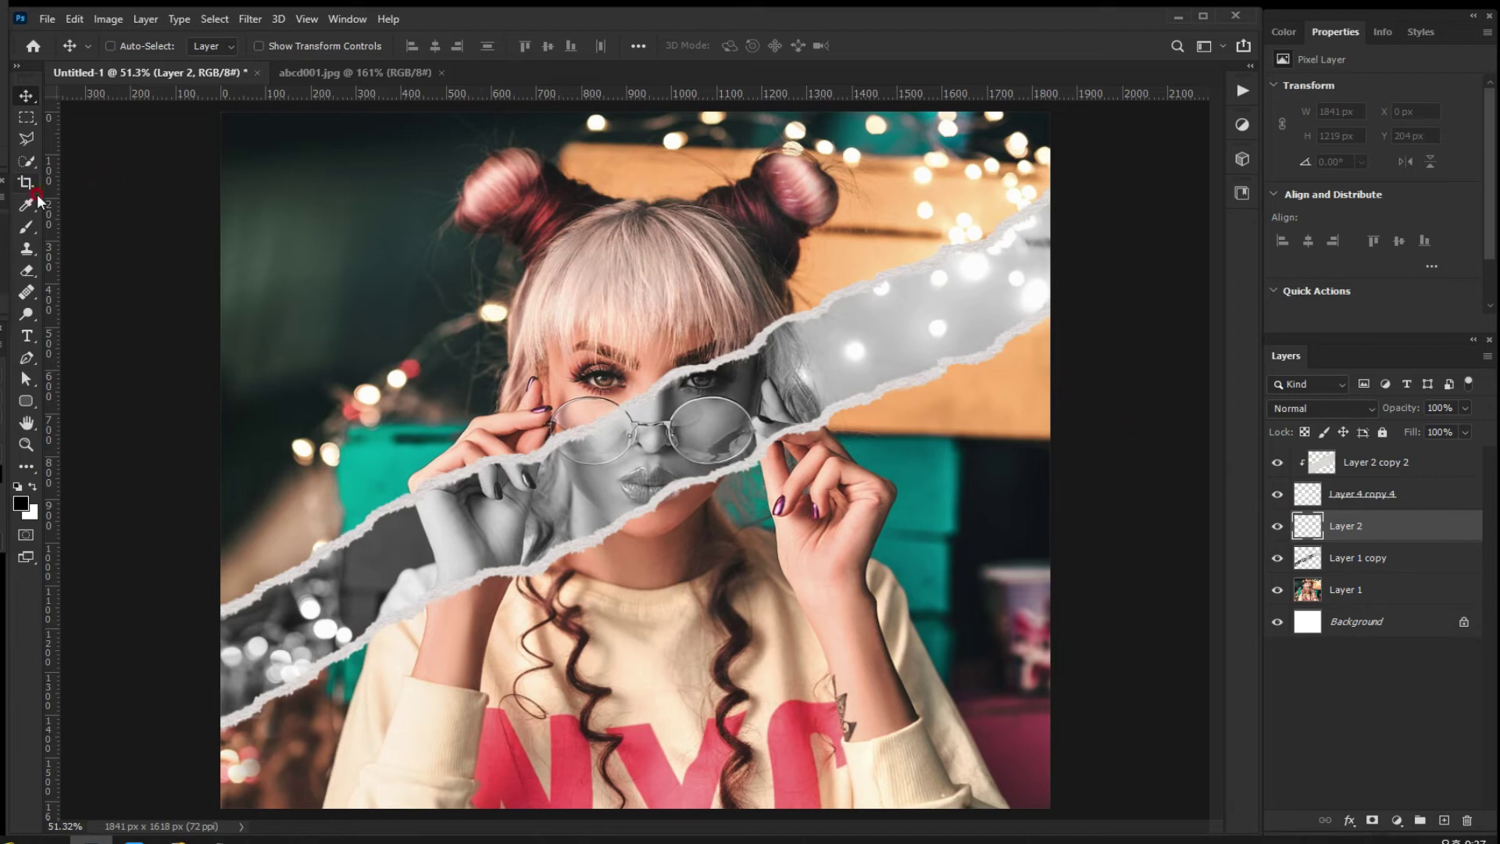
click(25, 231)
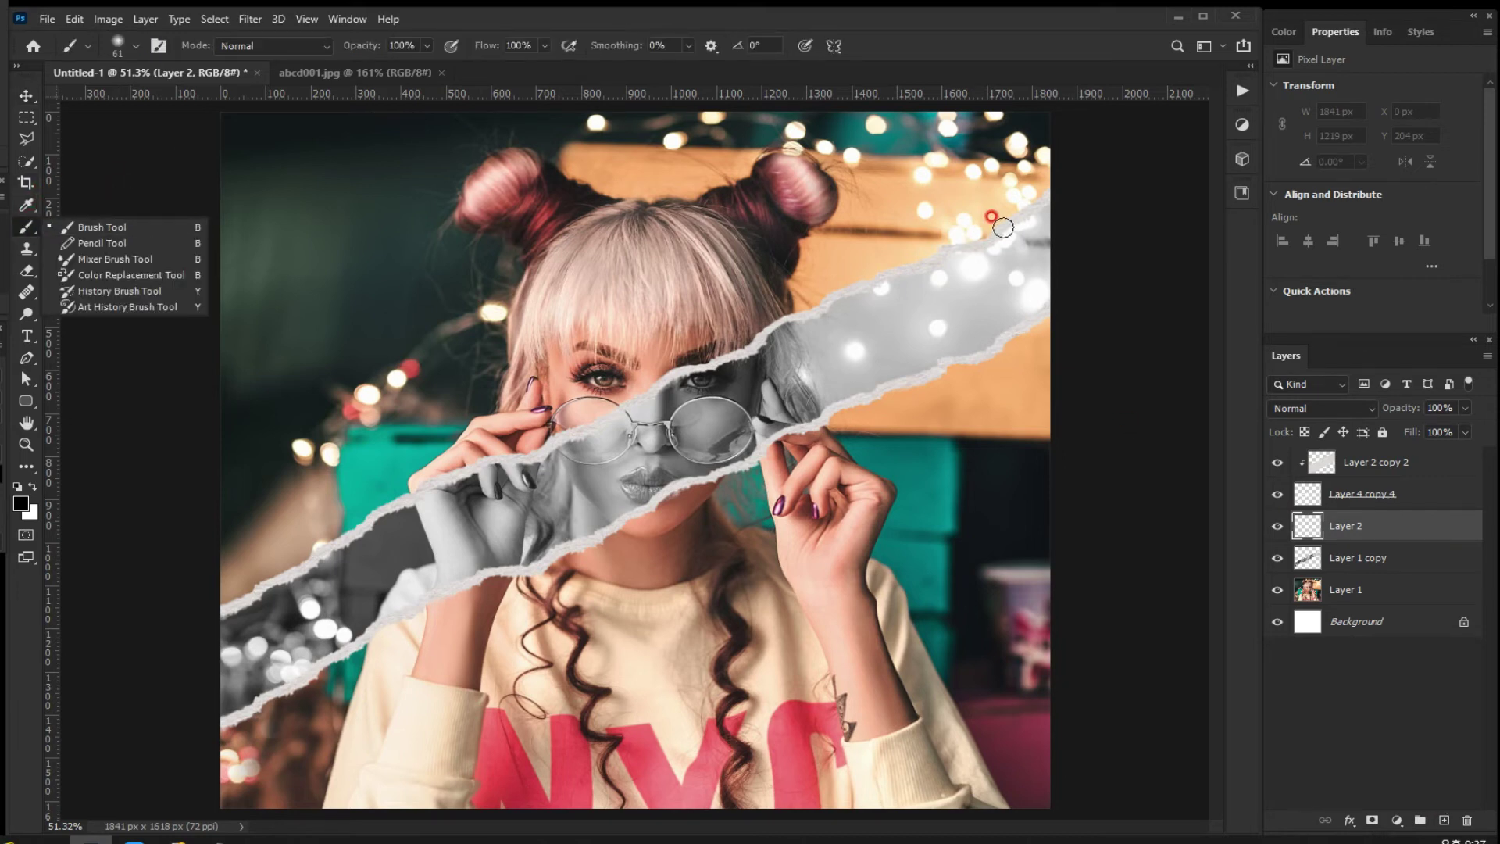
mouse_move(1046, 195)
mouse_down()
mouse_move(752, 319)
mouse_move(746, 343)
mouse_move(686, 354)
mouse_move(634, 403)
mouse_move(551, 424)
mouse_move(548, 445)
mouse_move(376, 498)
mouse_move(198, 621)
mouse_move(372, 518)
mouse_up()
mouse_move(226, 718)
mouse_down()
mouse_move(418, 603)
mouse_move(635, 517)
mouse_move(696, 466)
mouse_move(736, 464)
mouse_move(1037, 325)
mouse_move(1073, 293)
mouse_up()
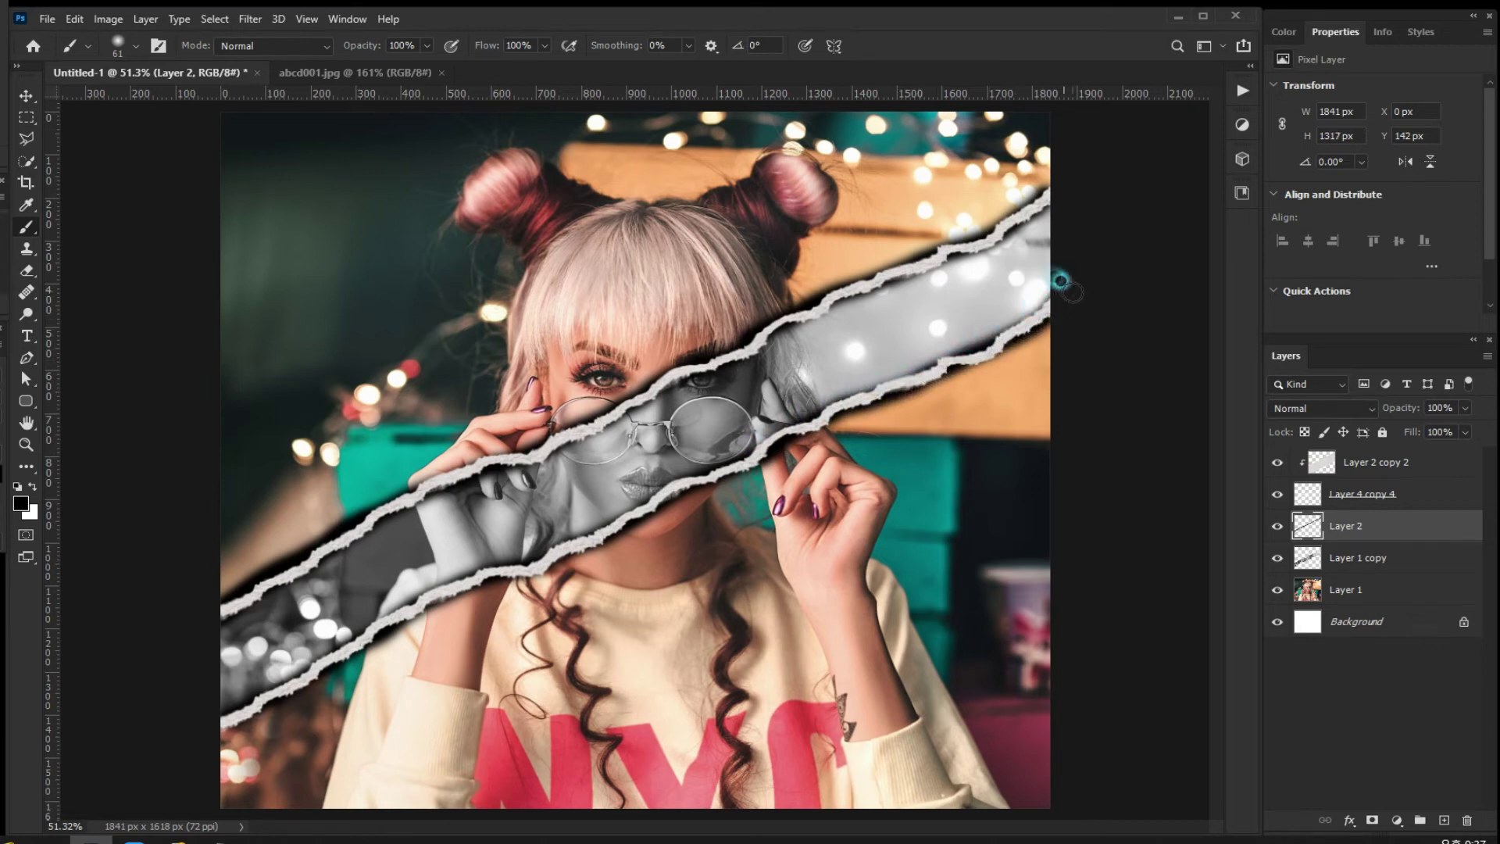
Trim the painted shadow on the inner side of both tear lines, inside the black-and-white band, with a soft 60 px eraser.
click(28, 272)
click(1012, 228)
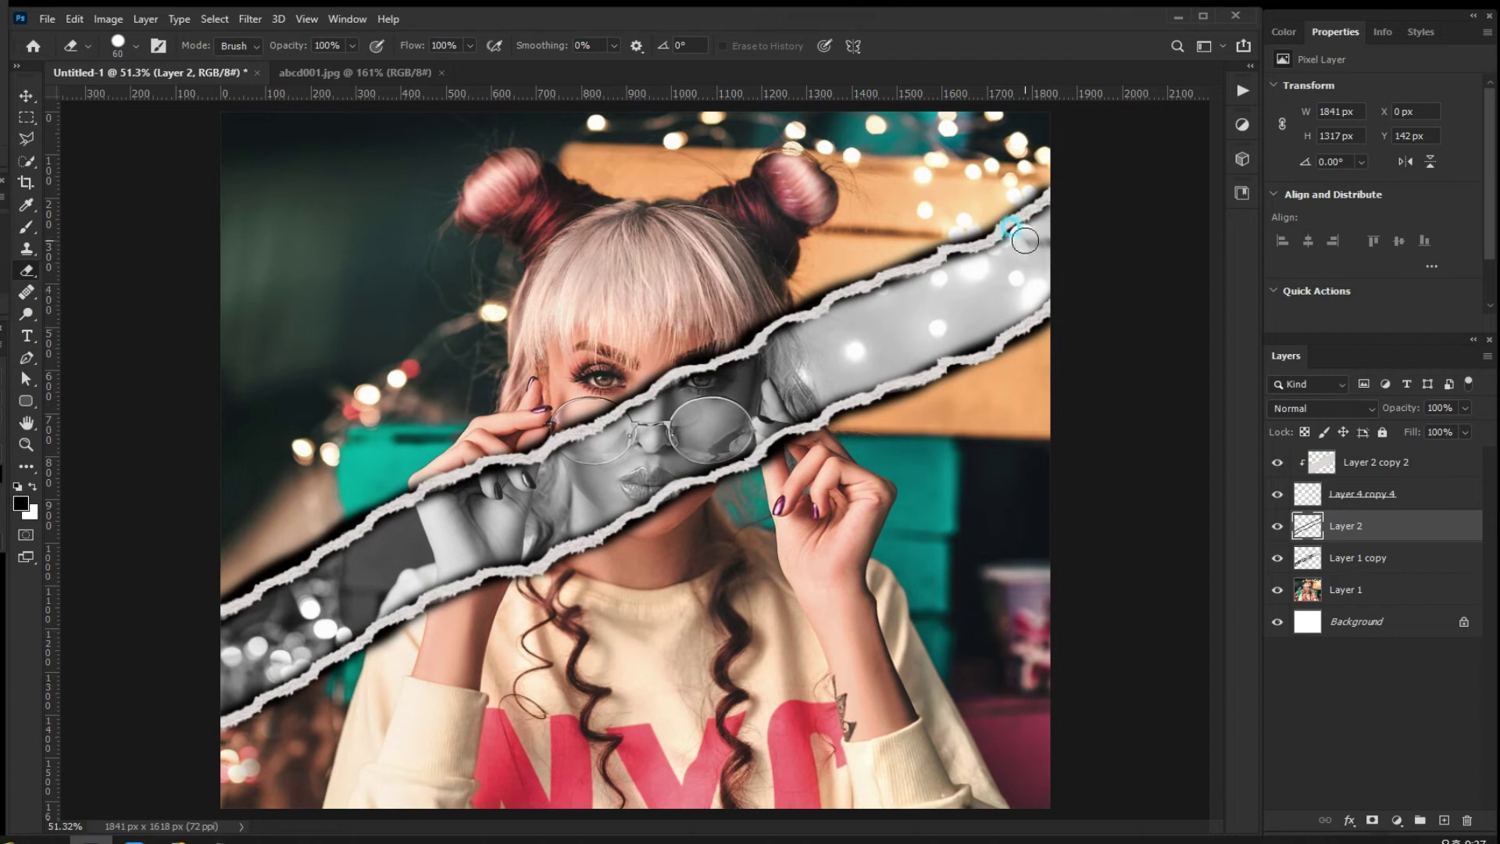
drag(1025, 240, 1023, 234)
mouse_move(1018, 242)
mouse_down()
mouse_move(1035, 232)
mouse_move(1047, 310)
mouse_up()
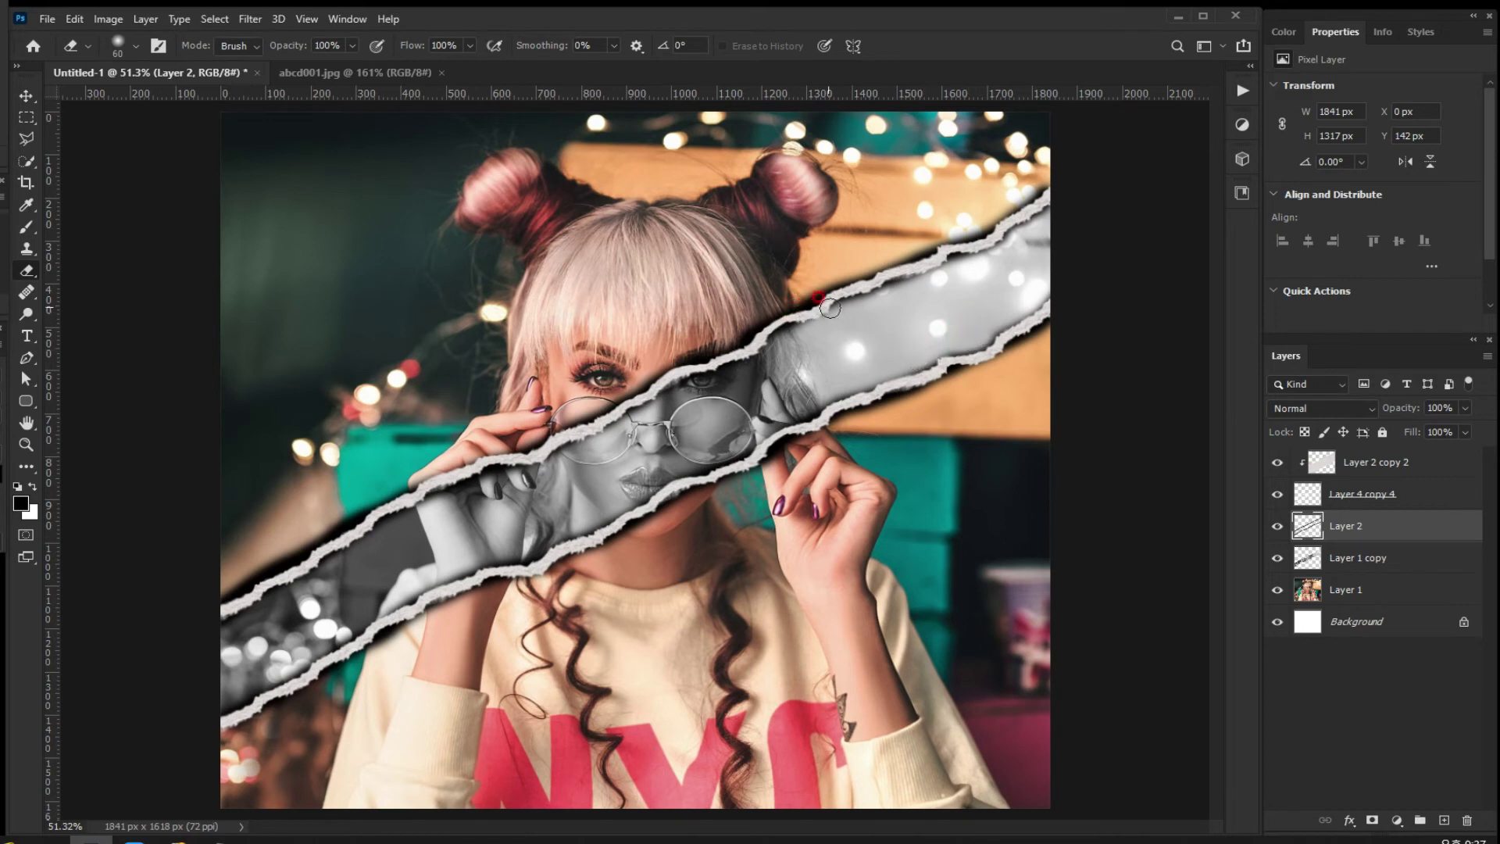
drag(851, 307, 894, 295)
mouse_move(803, 342)
mouse_down()
mouse_move(705, 385)
mouse_move(722, 381)
mouse_up()
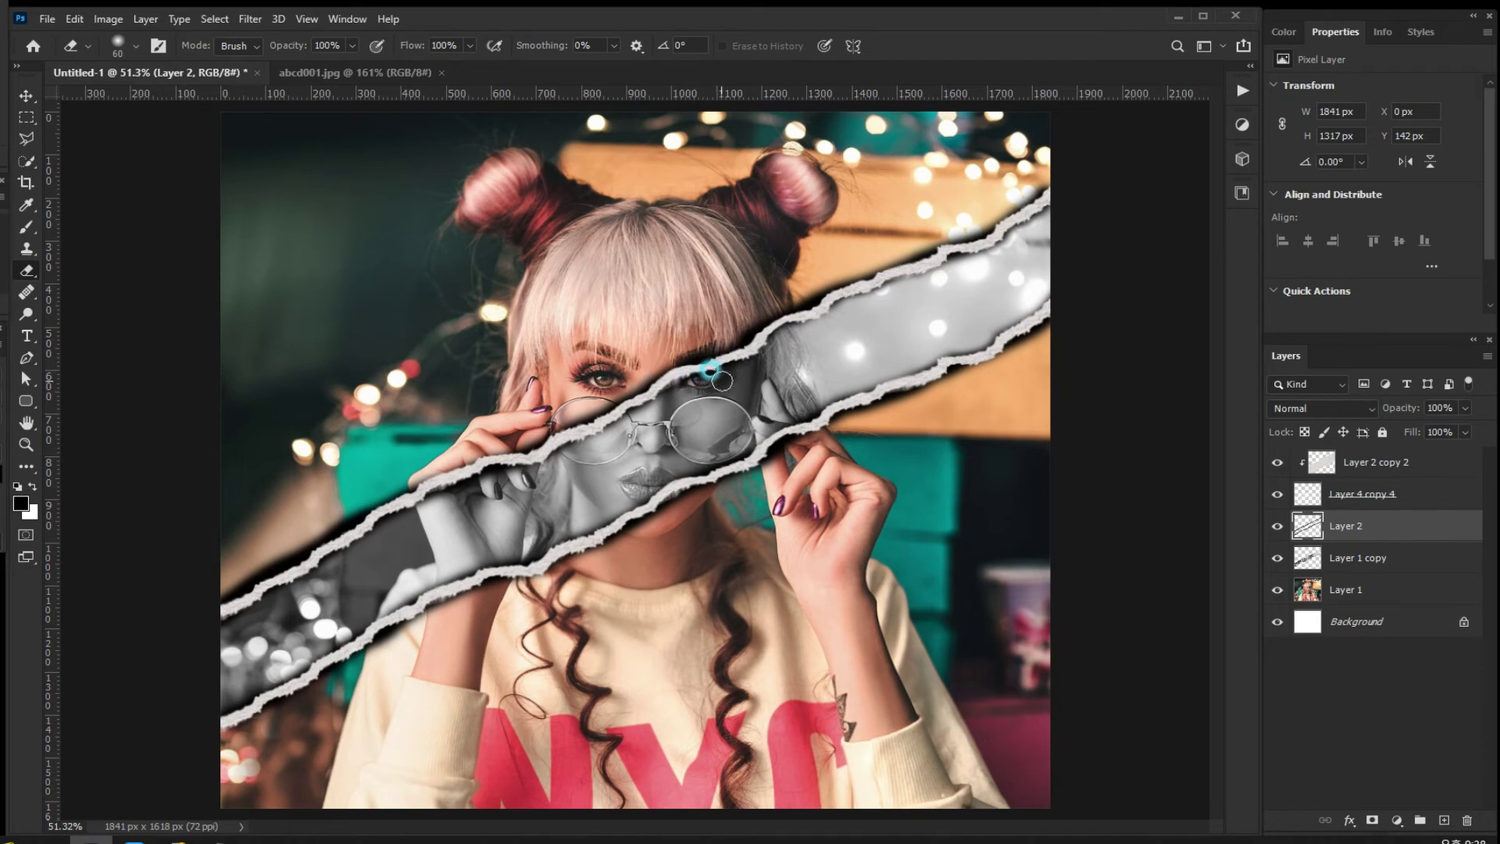
mouse_move(505, 455)
mouse_down()
mouse_move(498, 482)
mouse_move(454, 497)
mouse_up()
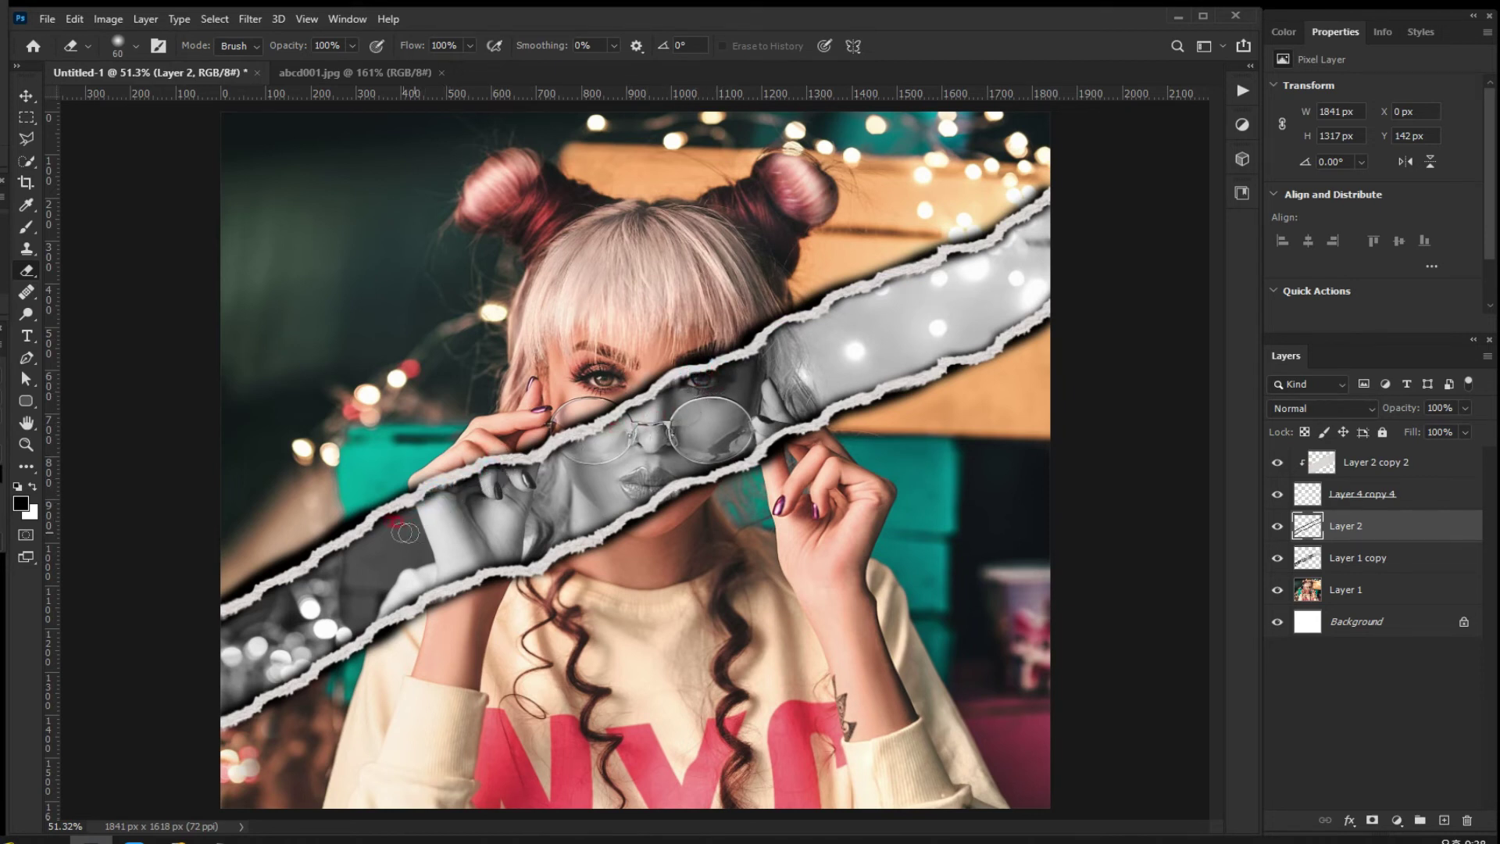
drag(394, 575, 422, 577)
drag(510, 551, 486, 553)
drag(713, 445, 714, 444)
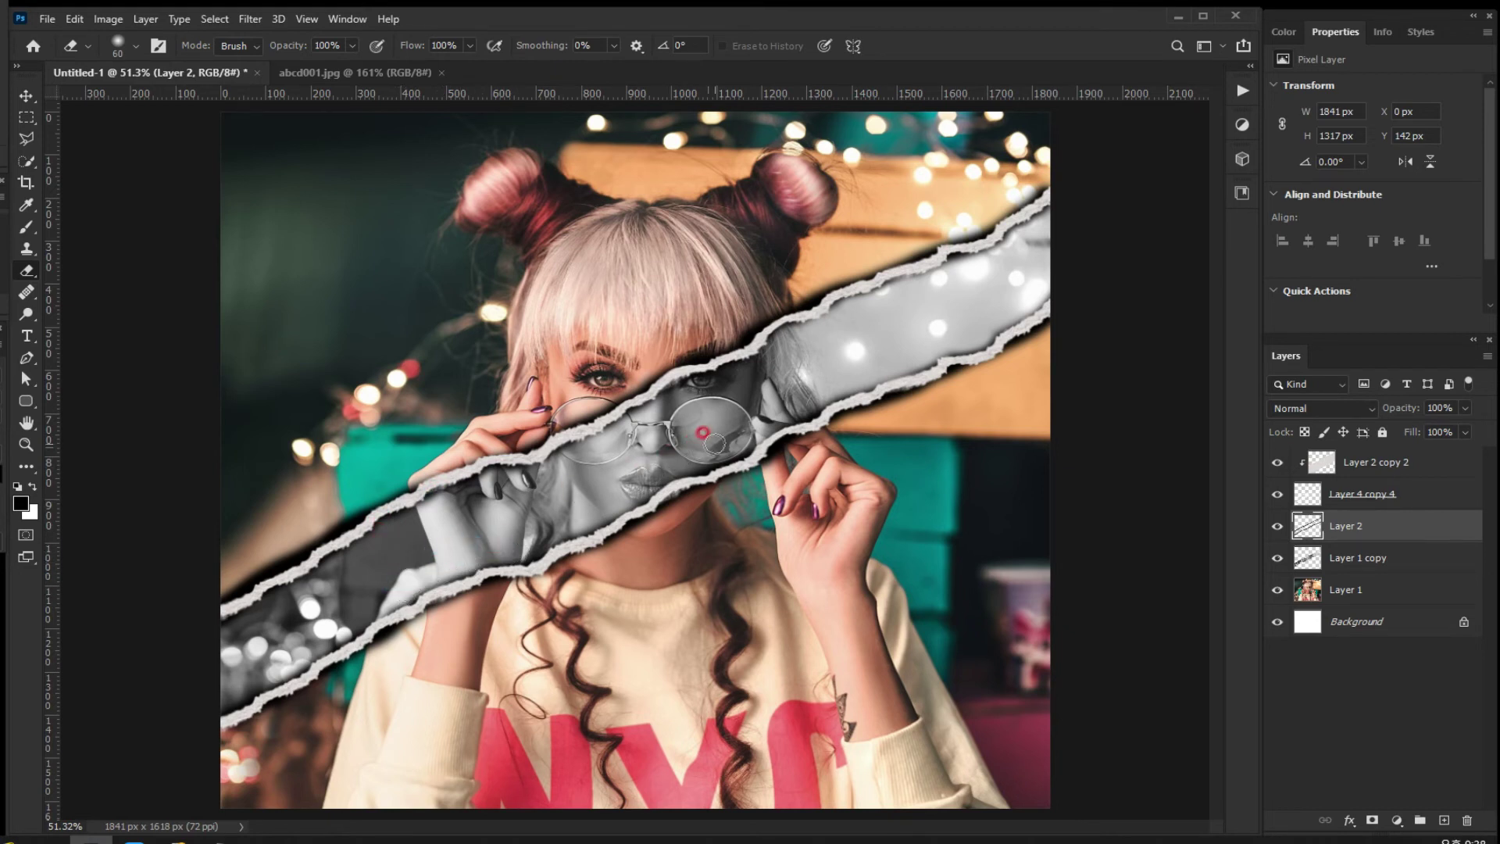
mouse_move(799, 397)
mouse_down()
mouse_move(1005, 319)
mouse_move(836, 389)
mouse_up()
mouse_move(215, 692)
mouse_down()
mouse_move(247, 626)
mouse_move(436, 508)
mouse_up()
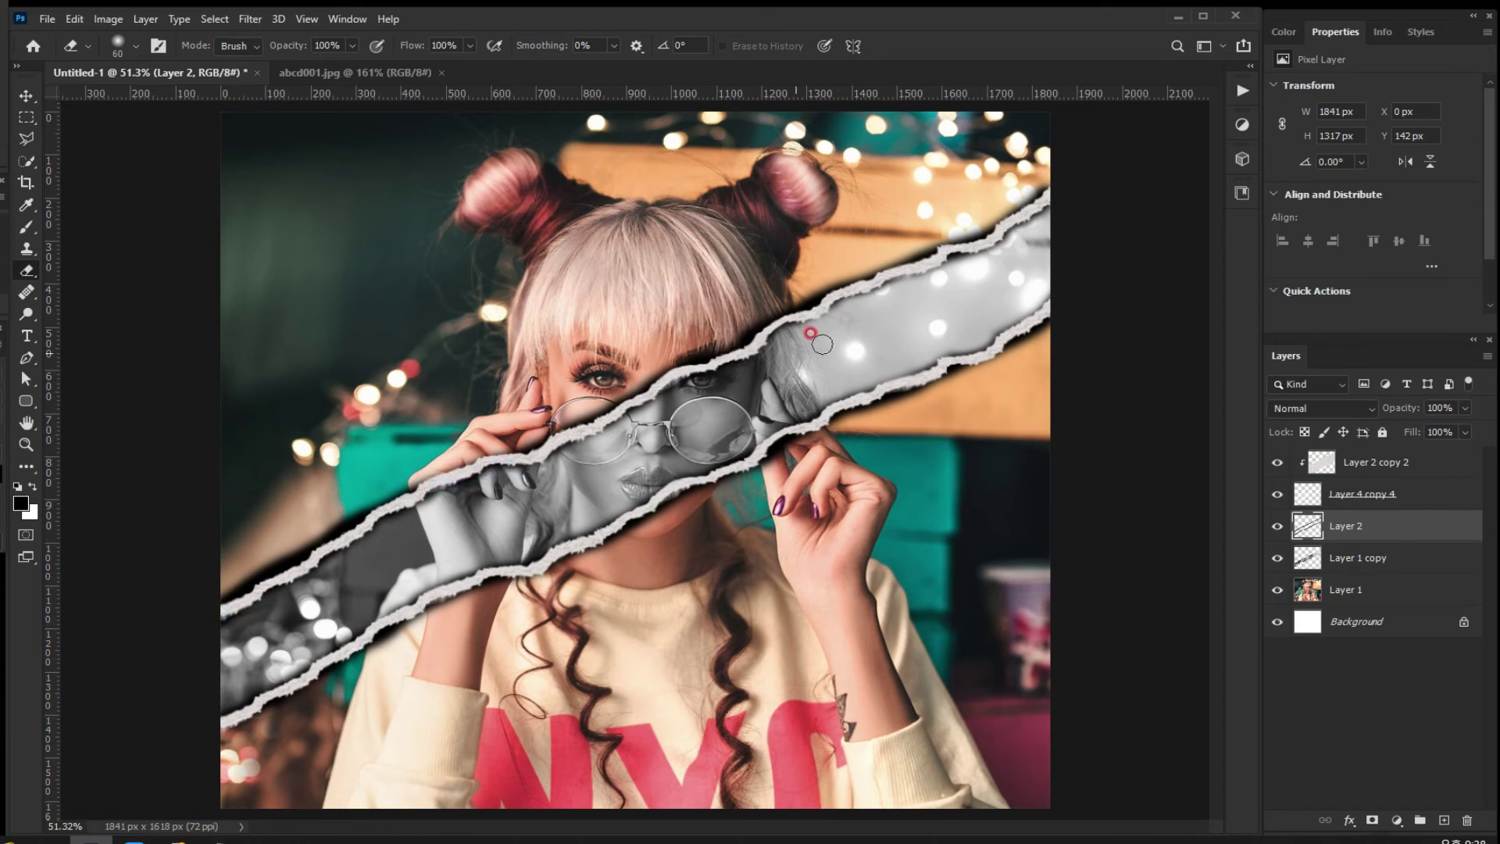
mouse_move(961, 262)
mouse_down()
mouse_move(964, 313)
mouse_move(956, 266)
mouse_move(1020, 335)
mouse_move(982, 319)
mouse_move(924, 355)
mouse_up()
Erase the shadow spilling outside the band, below the lower tear and above the upper tear, with a hard 60 px eraser.
drag(1067, 319, 767, 455)
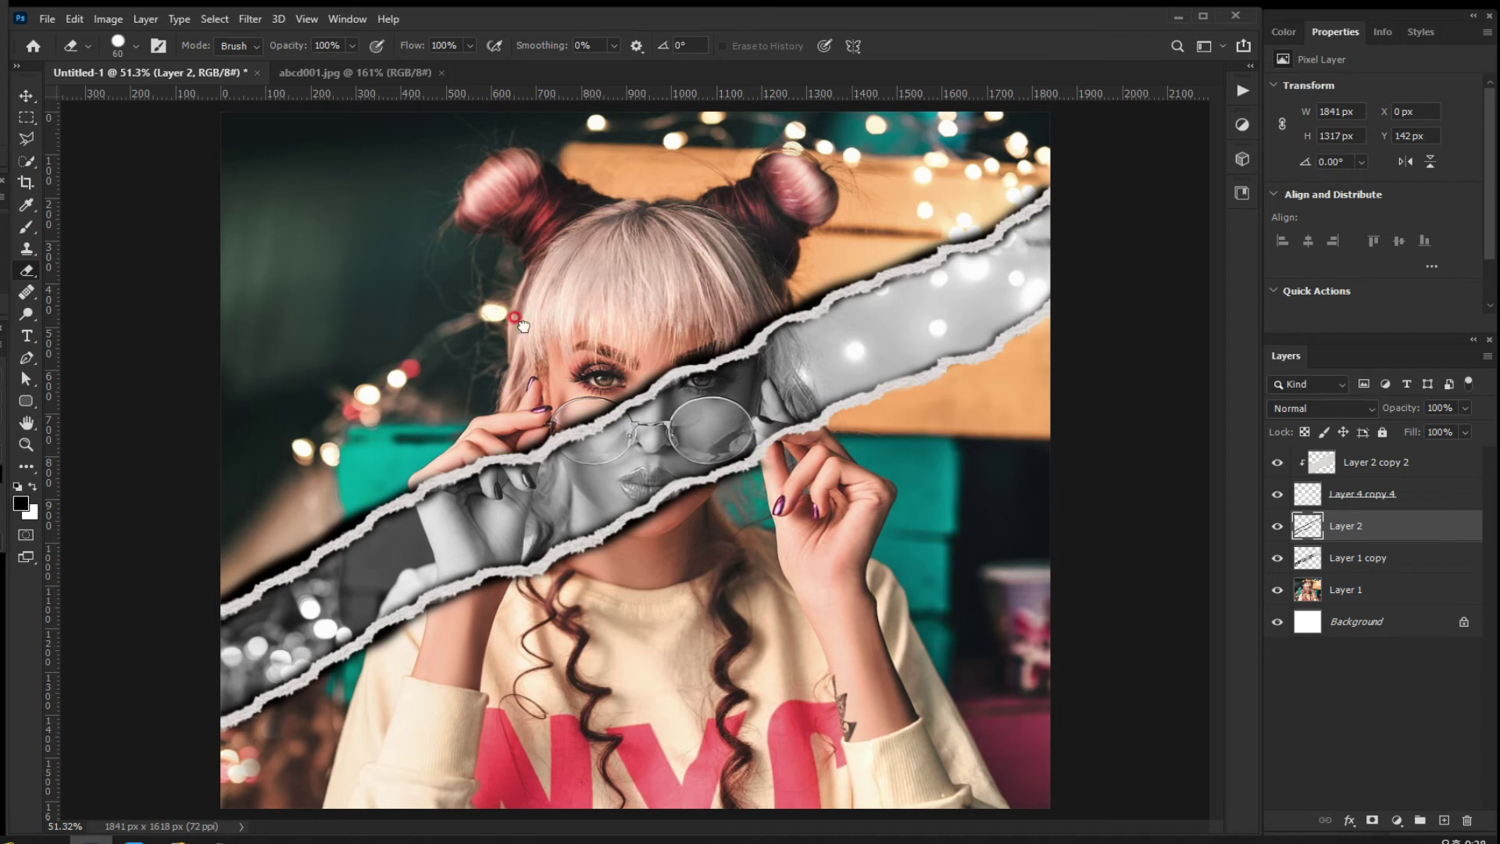
mouse_move(225, 740)
mouse_down()
mouse_move(519, 566)
mouse_move(554, 568)
mouse_move(757, 475)
mouse_move(691, 495)
mouse_move(728, 484)
mouse_up()
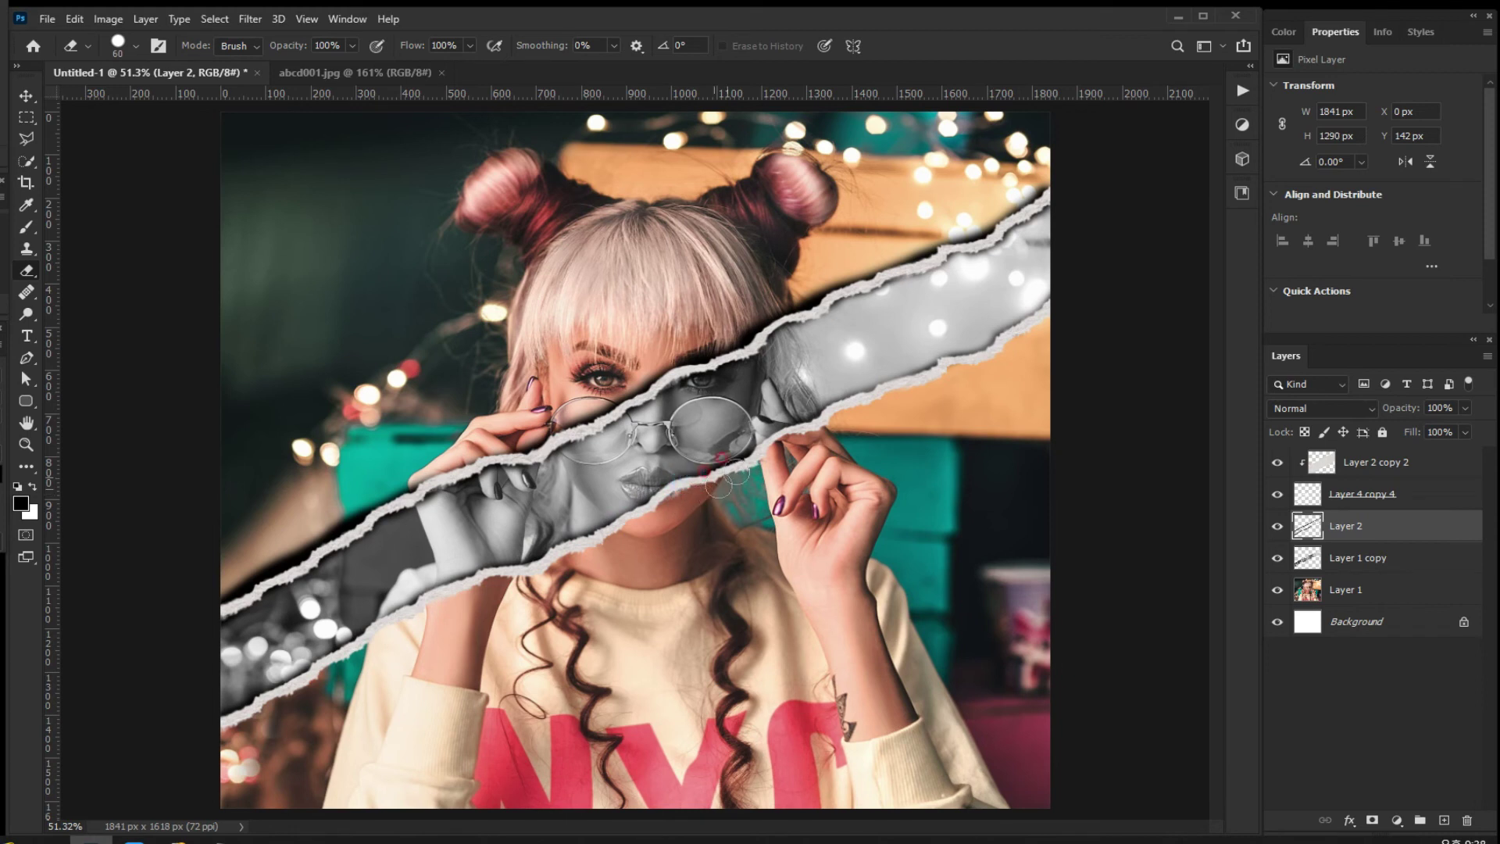
mouse_move(1045, 172)
mouse_down()
mouse_move(636, 377)
mouse_move(603, 400)
mouse_move(649, 388)
mouse_move(593, 416)
mouse_move(383, 488)
mouse_move(227, 589)
mouse_move(285, 562)
mouse_up()
mouse_move(417, 471)
mouse_down()
mouse_move(406, 483)
mouse_move(422, 474)
mouse_up()
drag(630, 392, 635, 389)
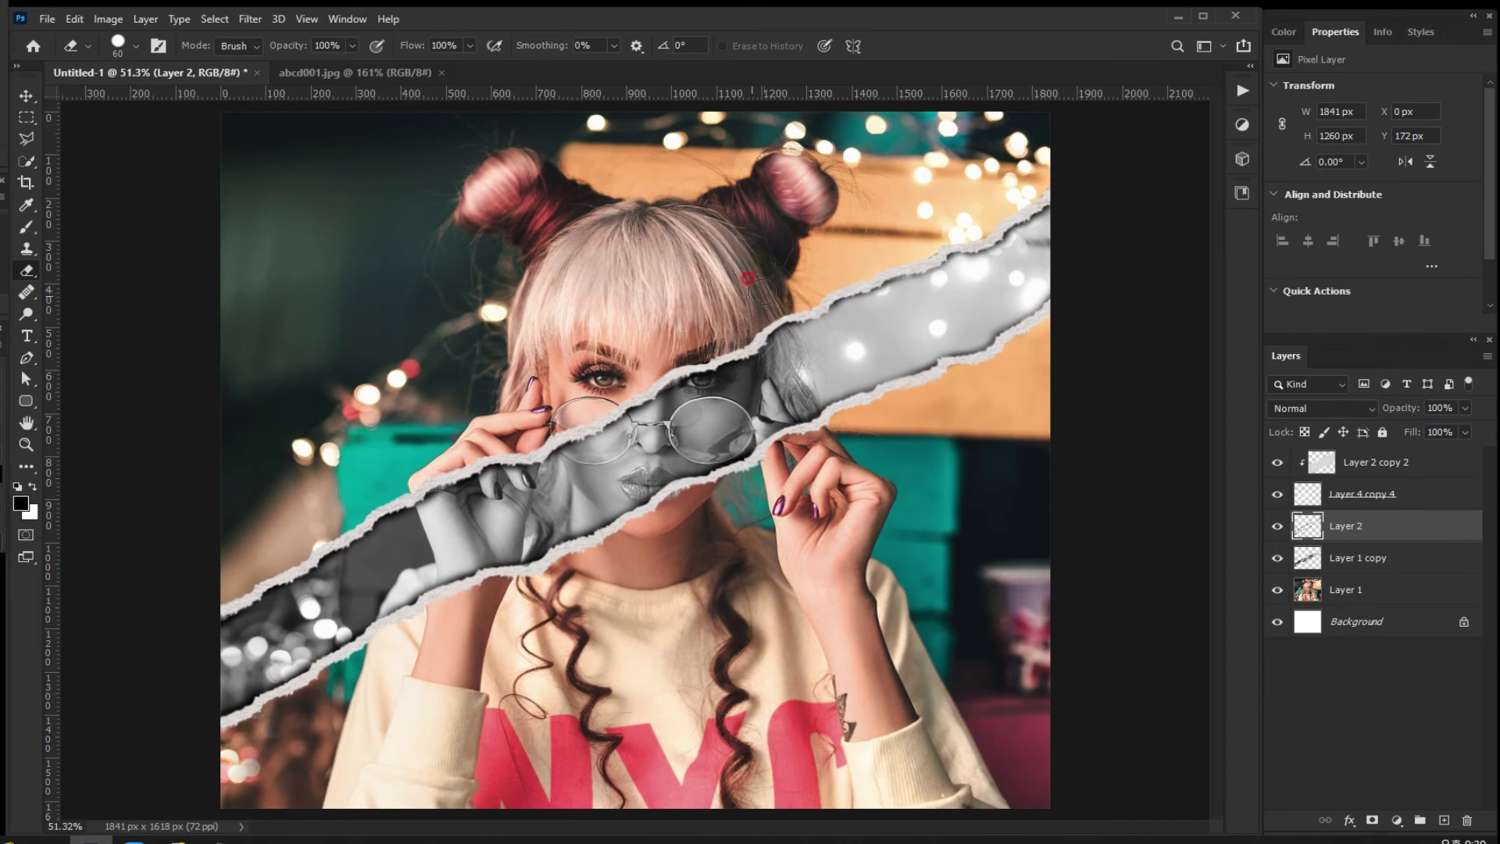
drag(762, 420, 717, 457)
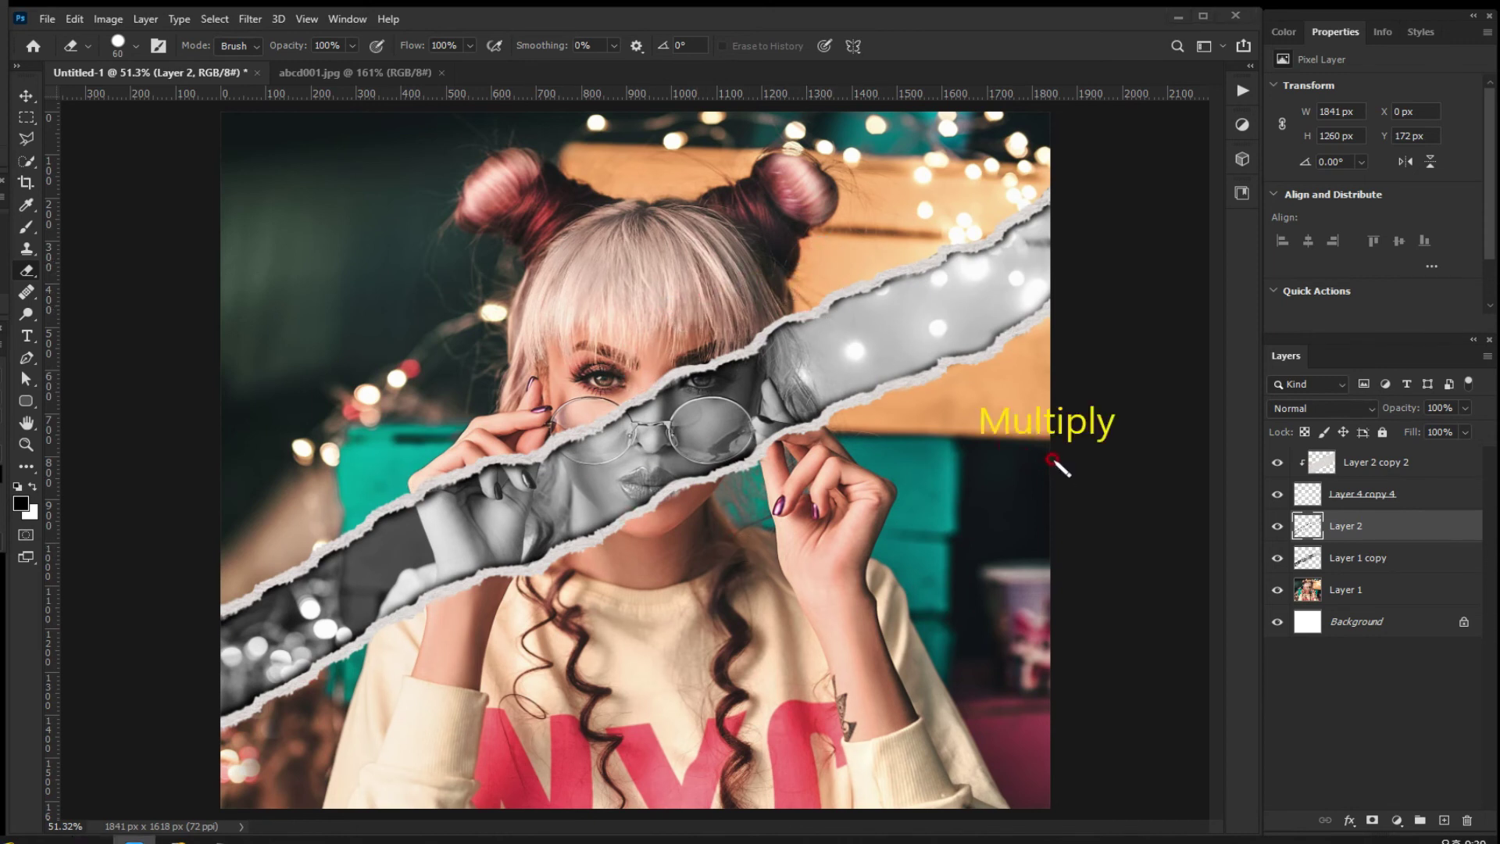
Set the shadow layer, Layer 2, to the Multiply blend mode and lower its opacity to 59%.
mouse_move(1053, 458)
mouse_down()
mouse_move(970, 443)
mouse_move(1003, 393)
mouse_move(1117, 416)
mouse_move(1007, 450)
mouse_up()
mouse_move(1137, 411)
mouse_down()
mouse_move(1235, 402)
mouse_move(1212, 430)
mouse_up()
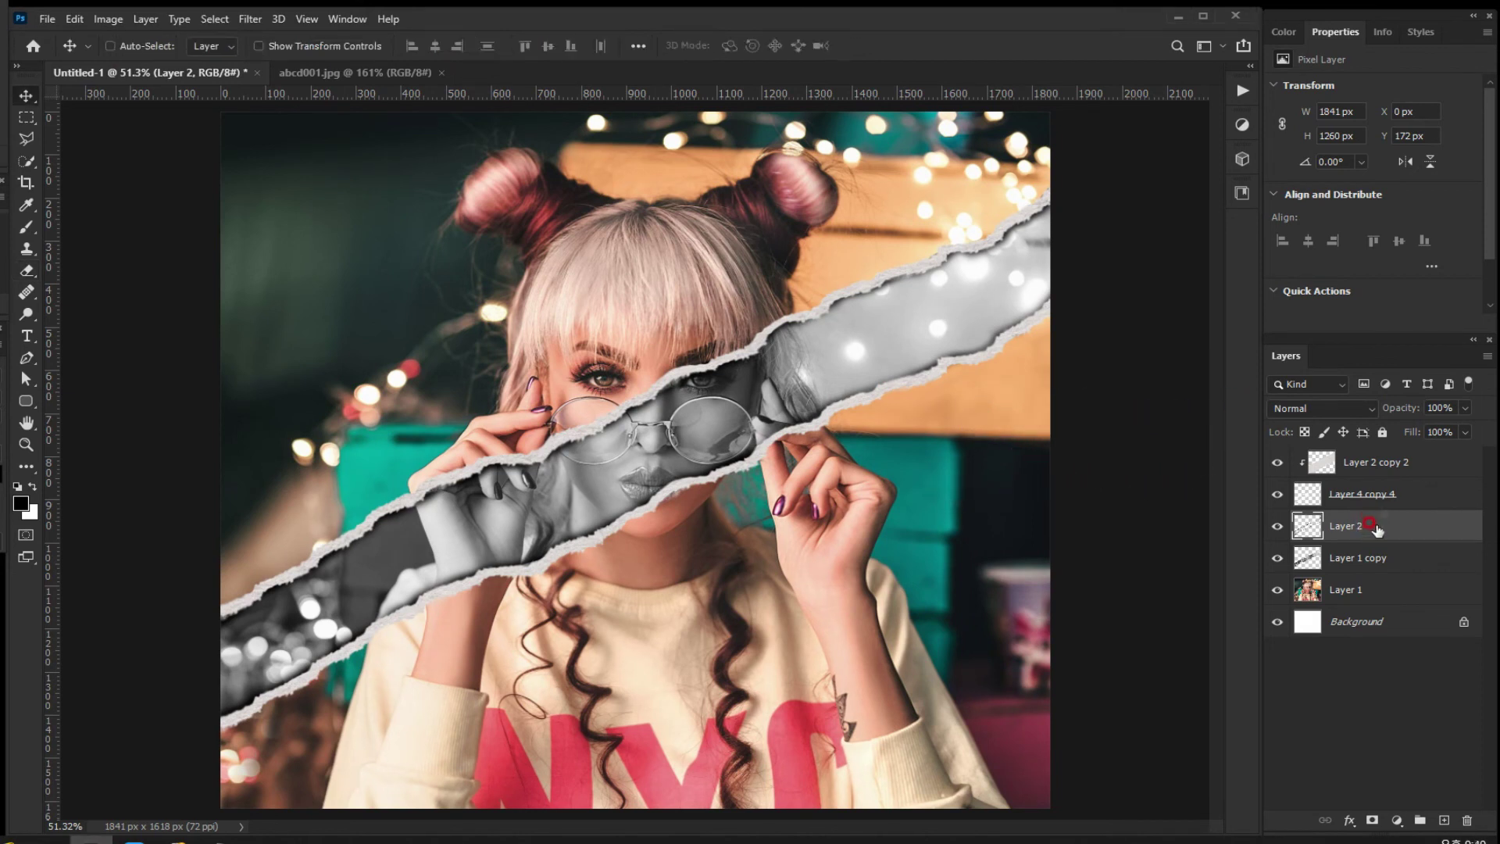
click(1372, 410)
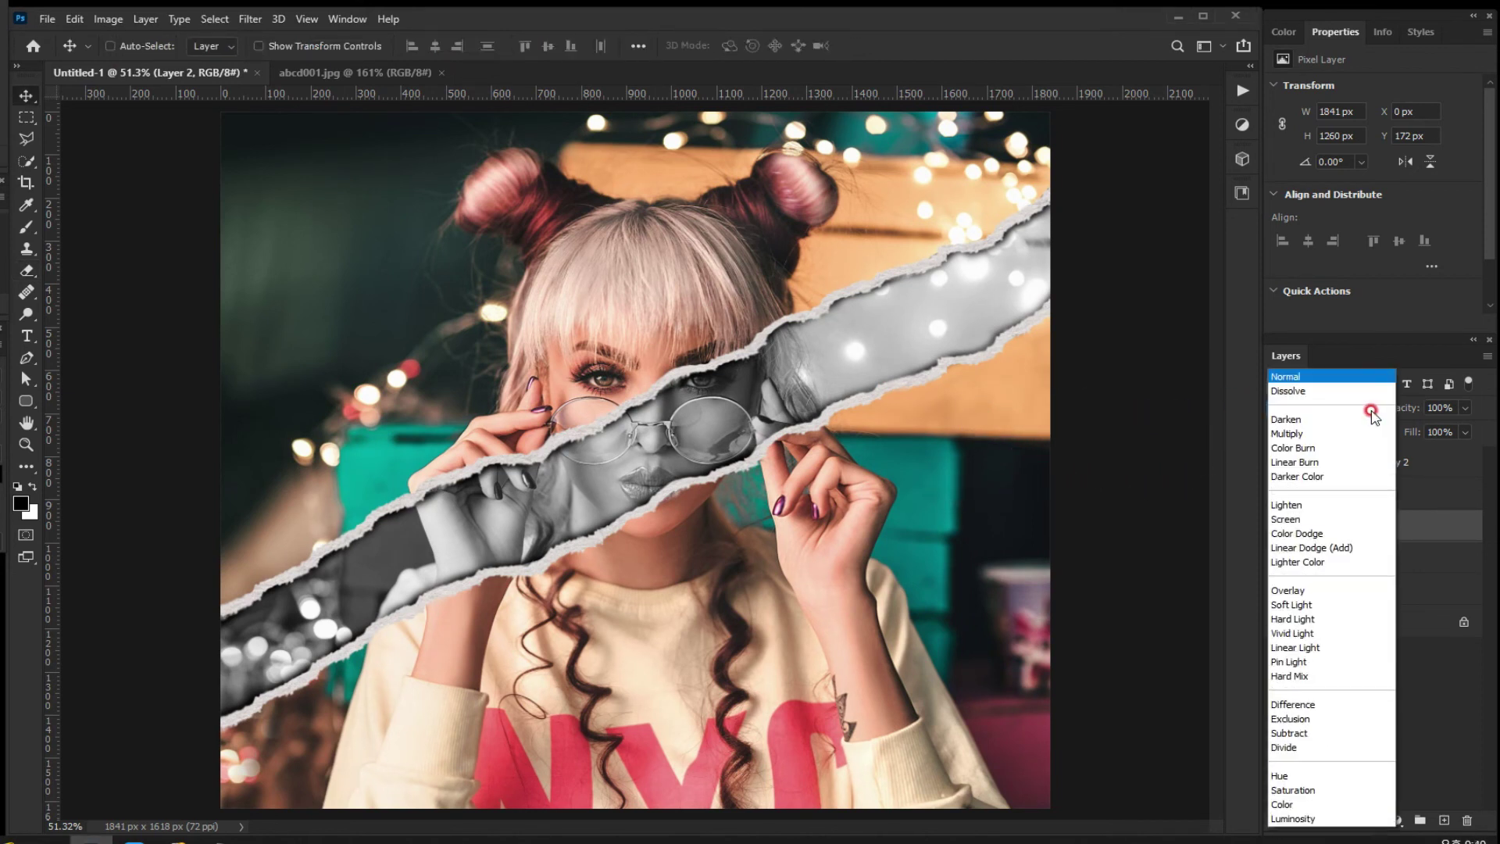
click(1356, 429)
click(1463, 407)
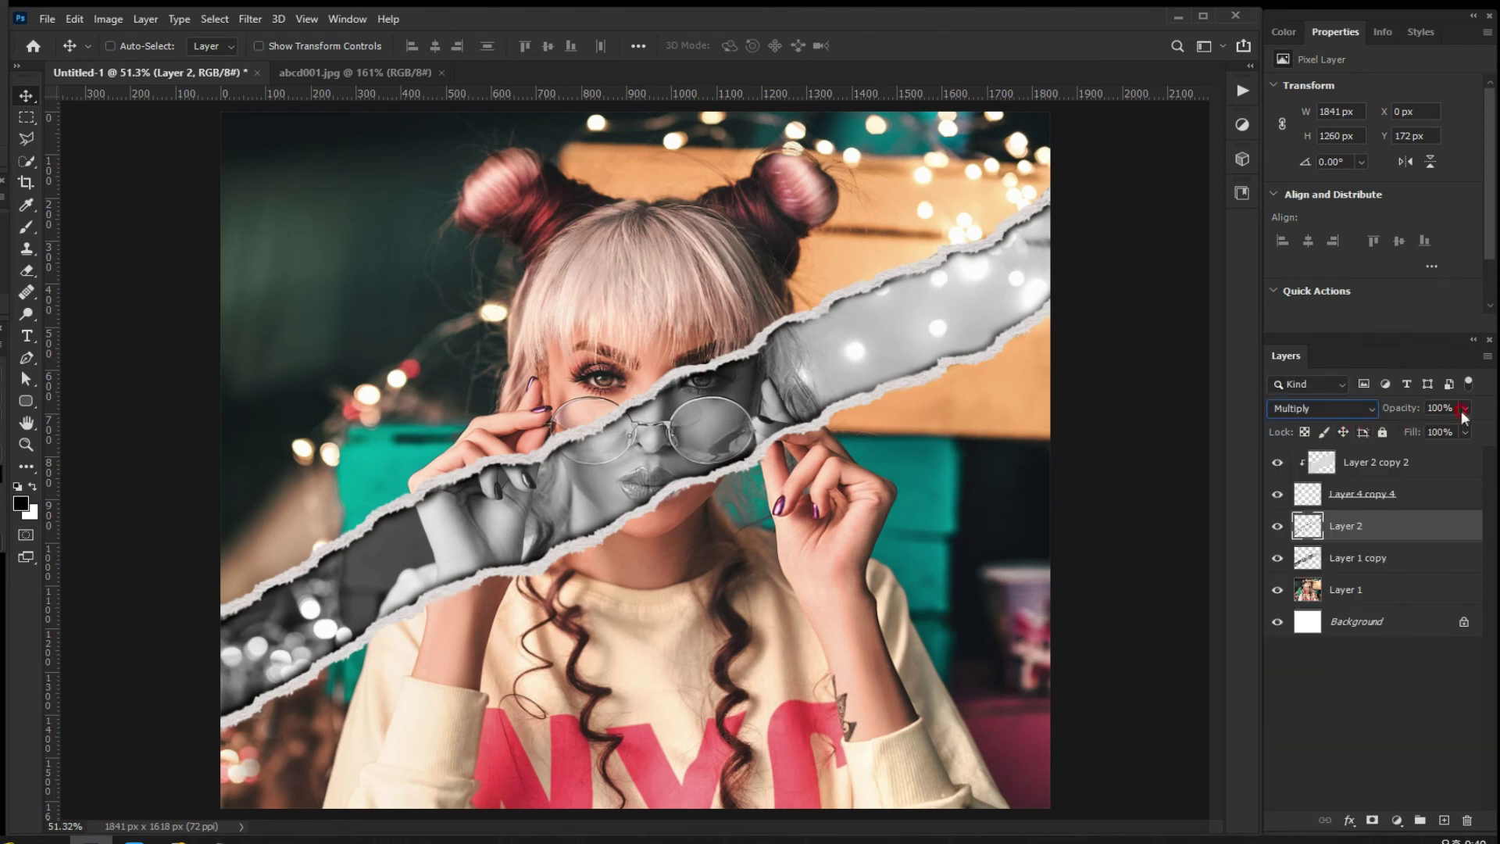
click(1427, 427)
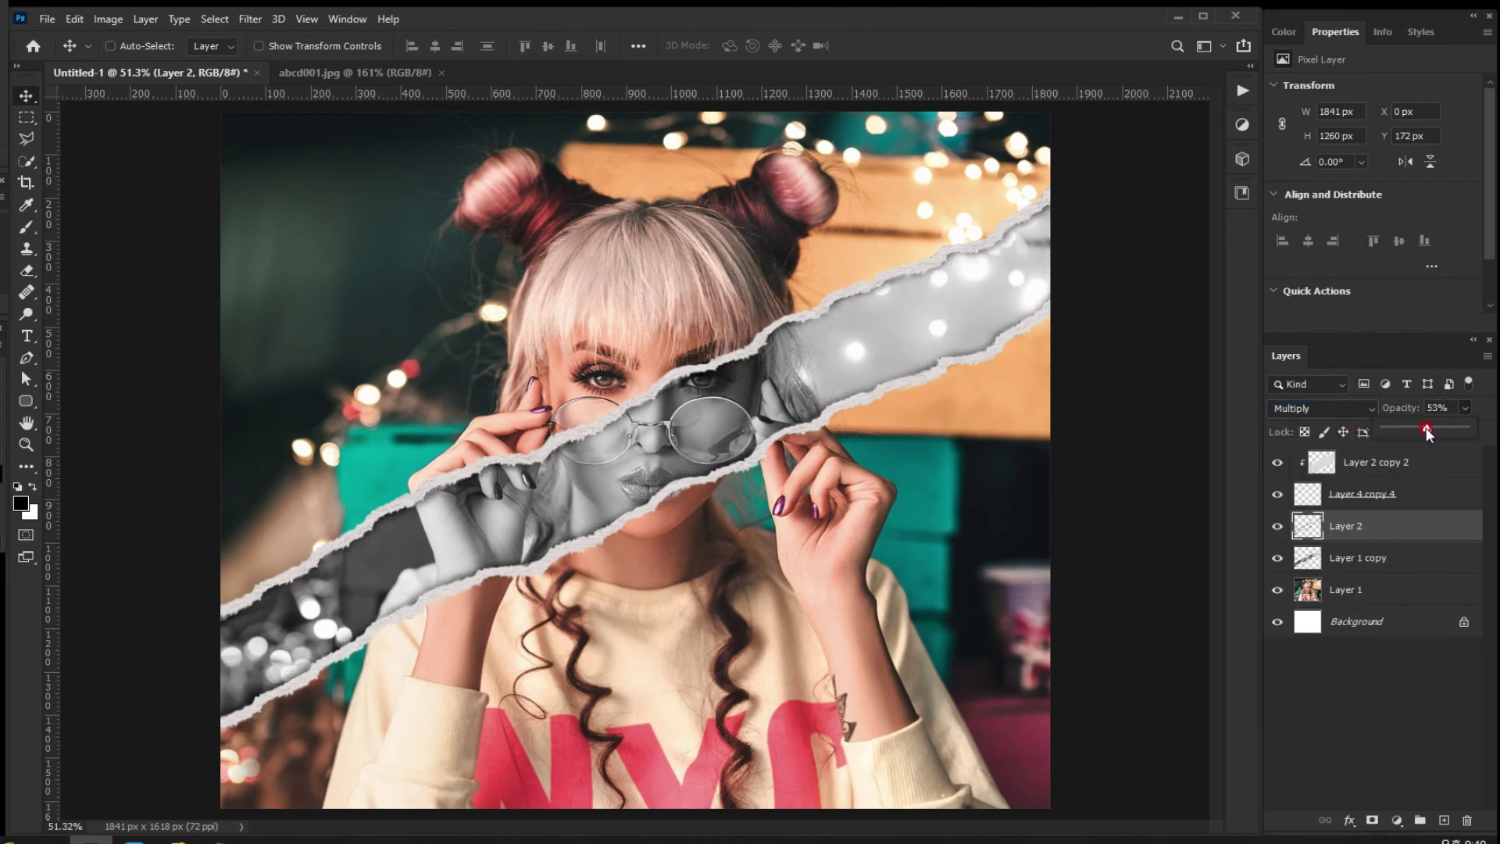
drag(1429, 428, 1431, 429)
click(917, 303)
Lower the opacity of the clipped paper texture, Layer 2 copy 2, to 70%.
scroll(644, 522, up, 3)
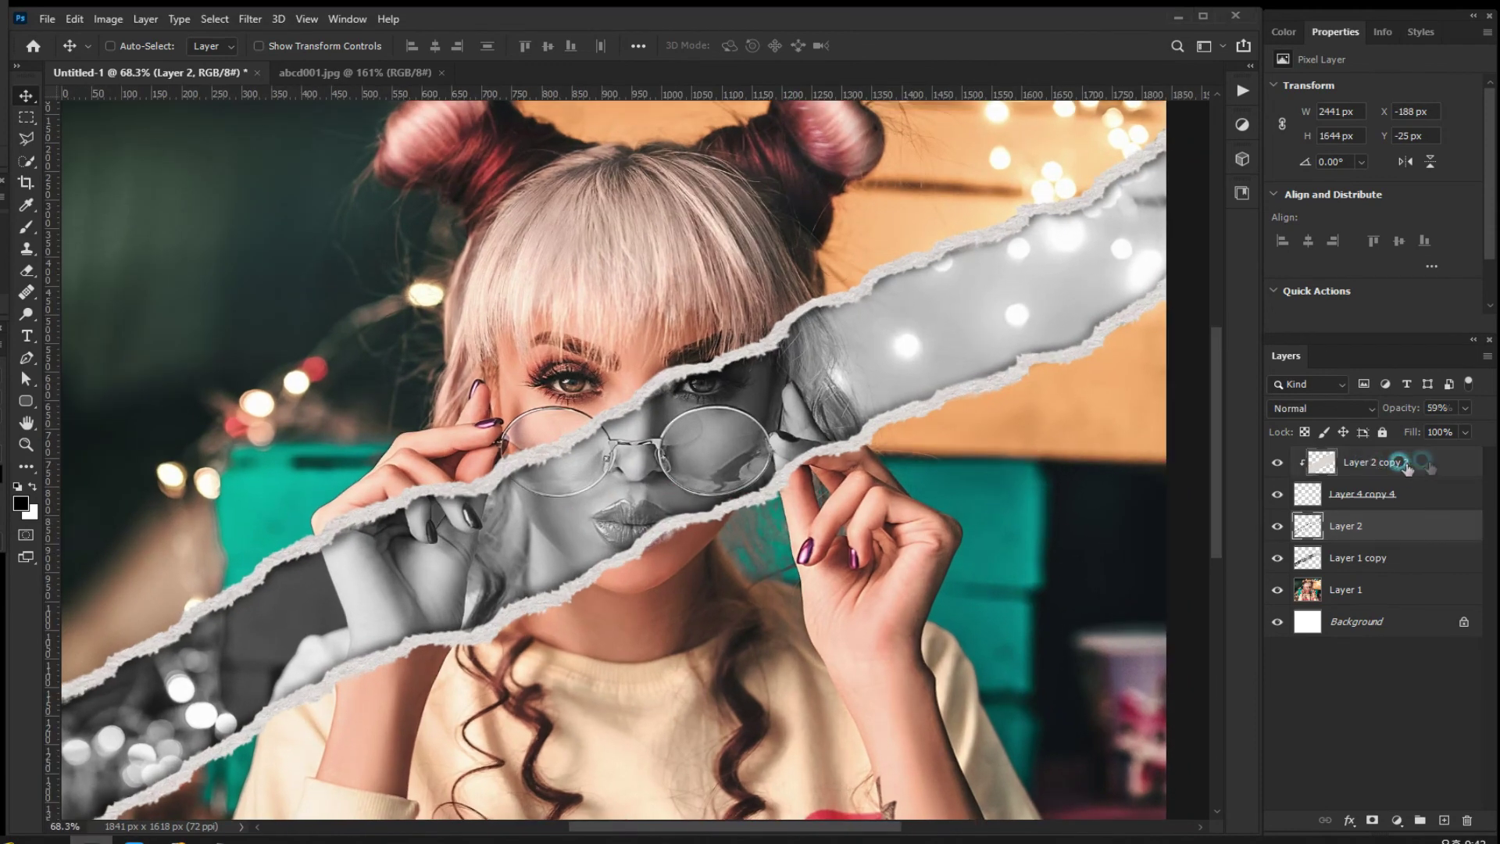
click(1390, 462)
click(1465, 409)
drag(1469, 426, 1441, 429)
click(851, 231)
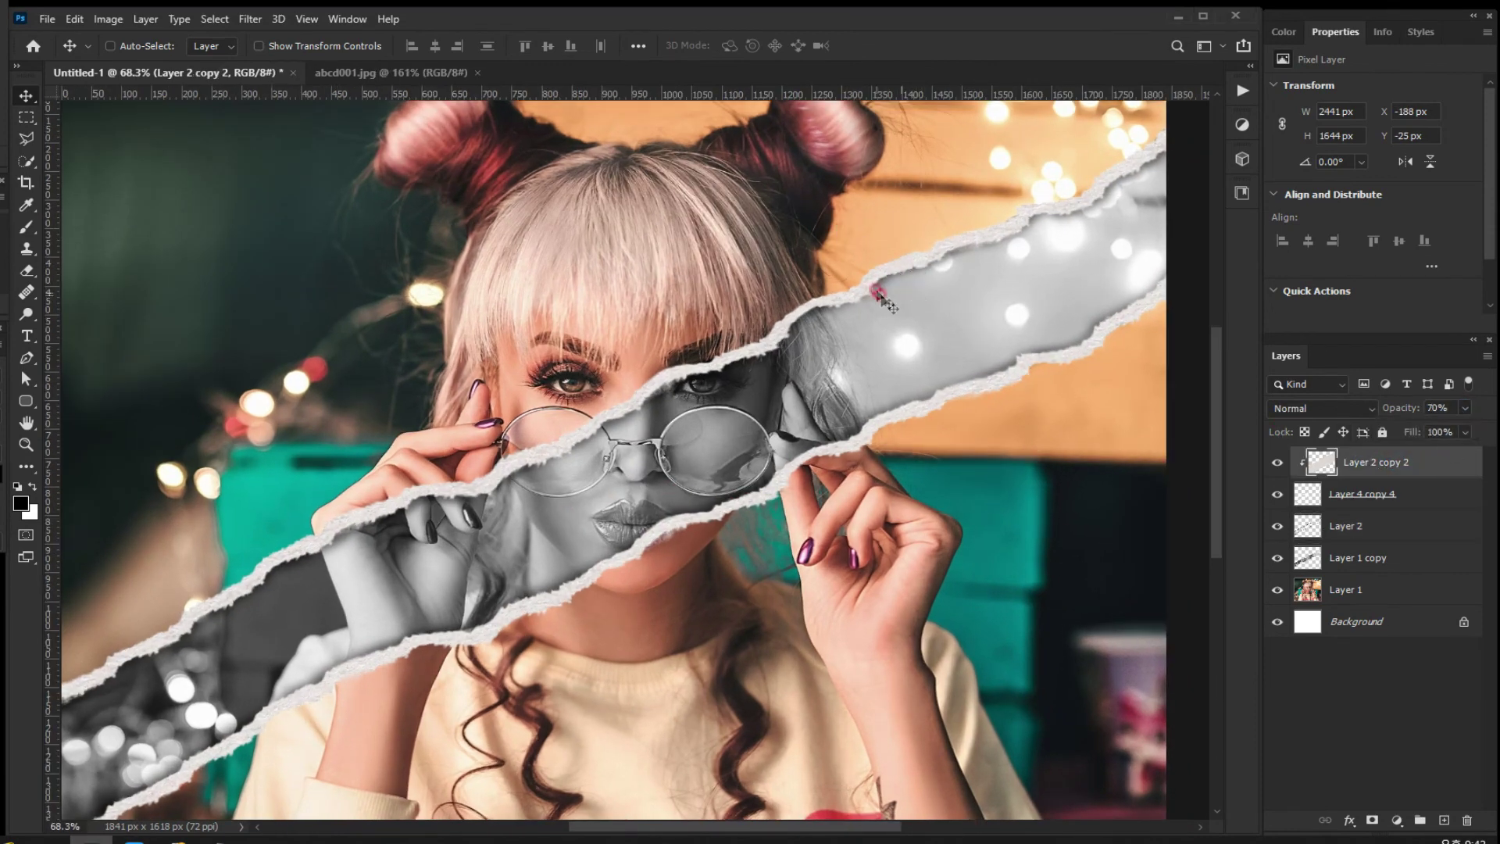
Add a Levels adjustment layer above Layer 1 copy and set its shadow input level to 18.
click(1375, 559)
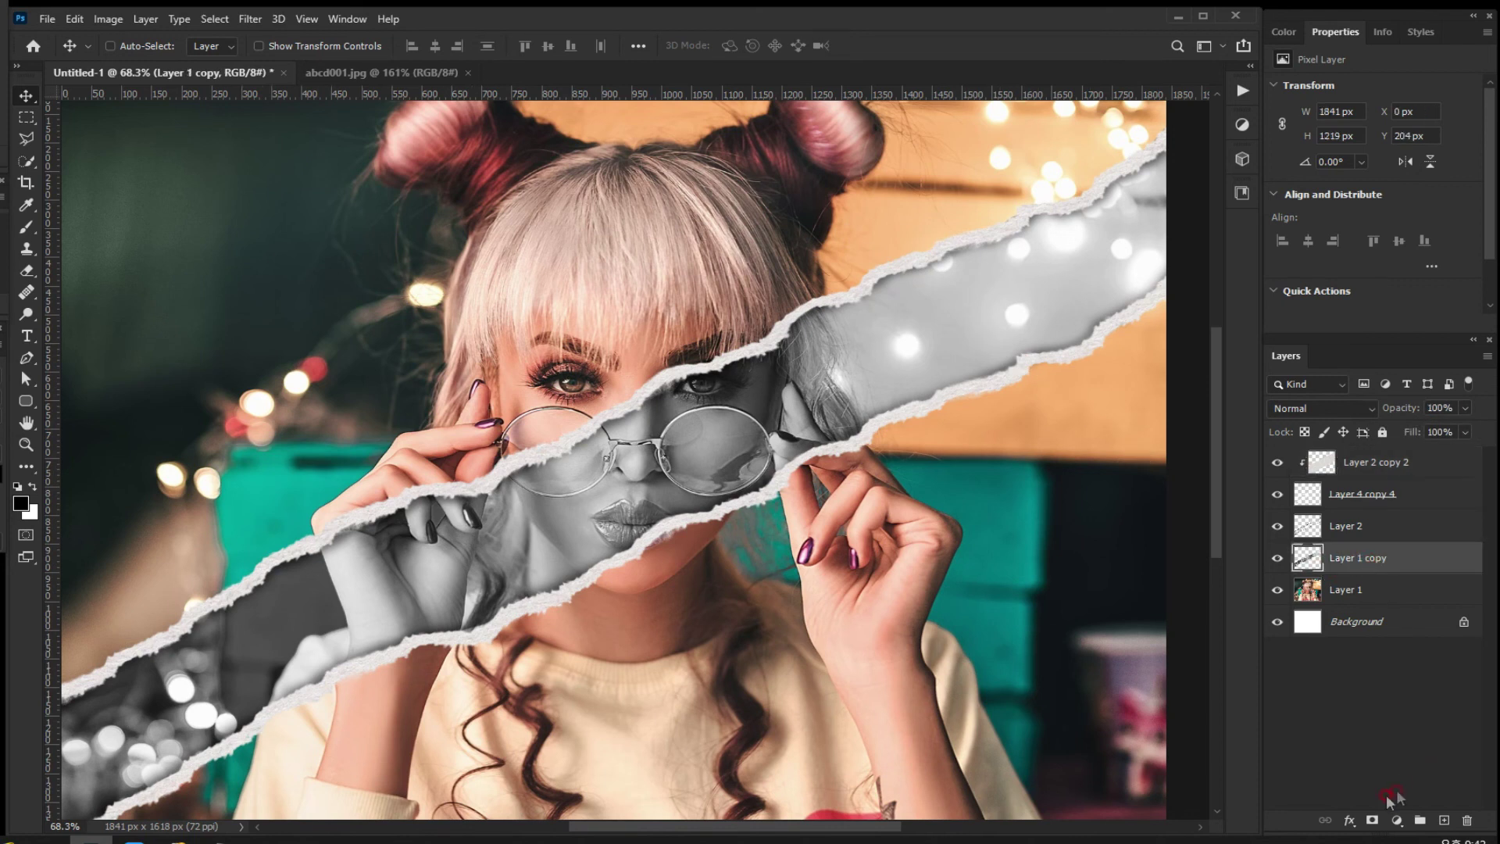
click(1395, 822)
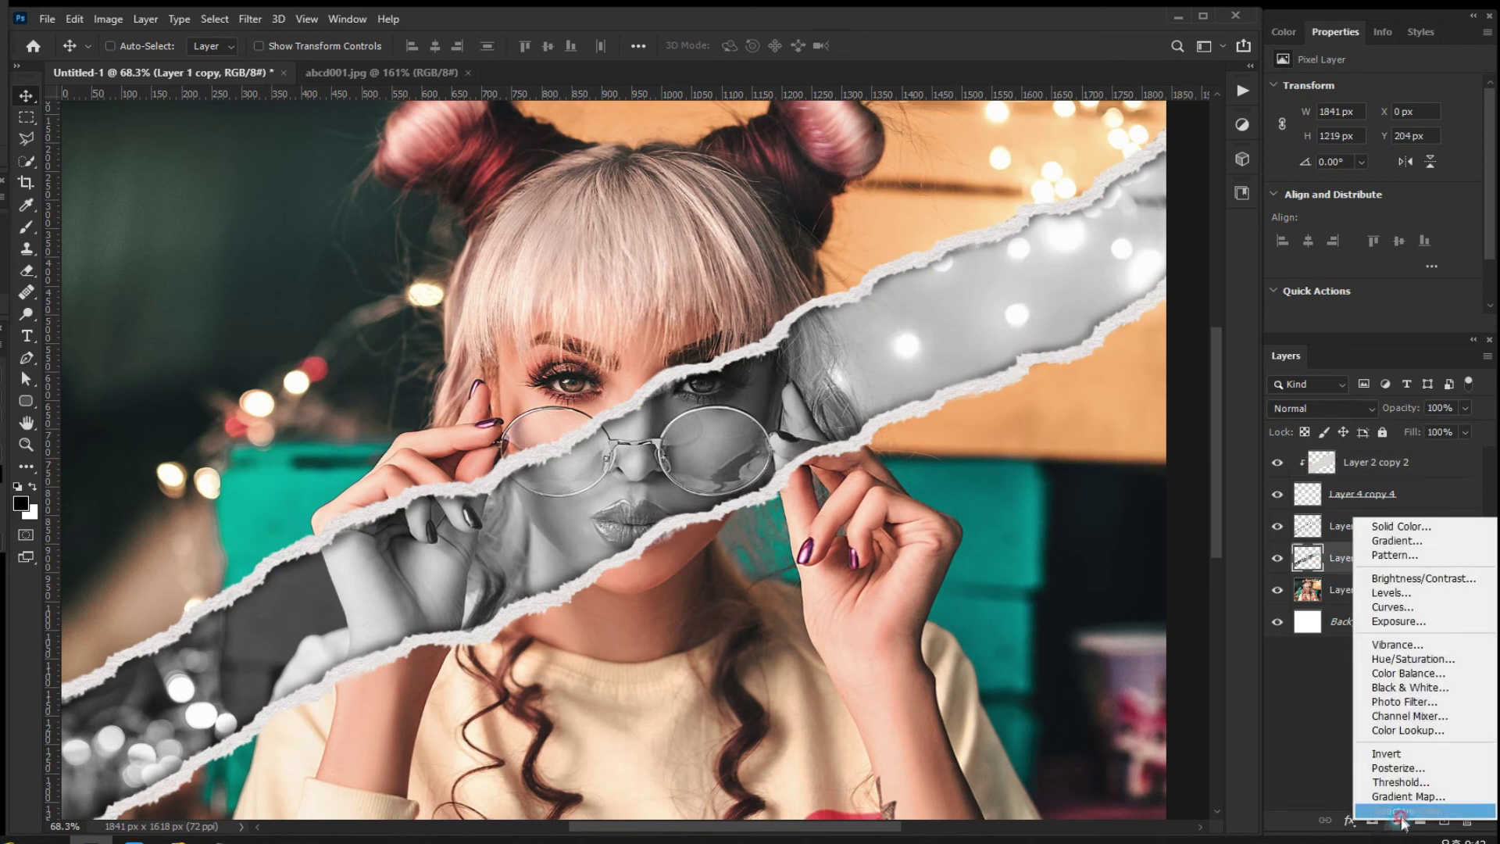
click(1429, 599)
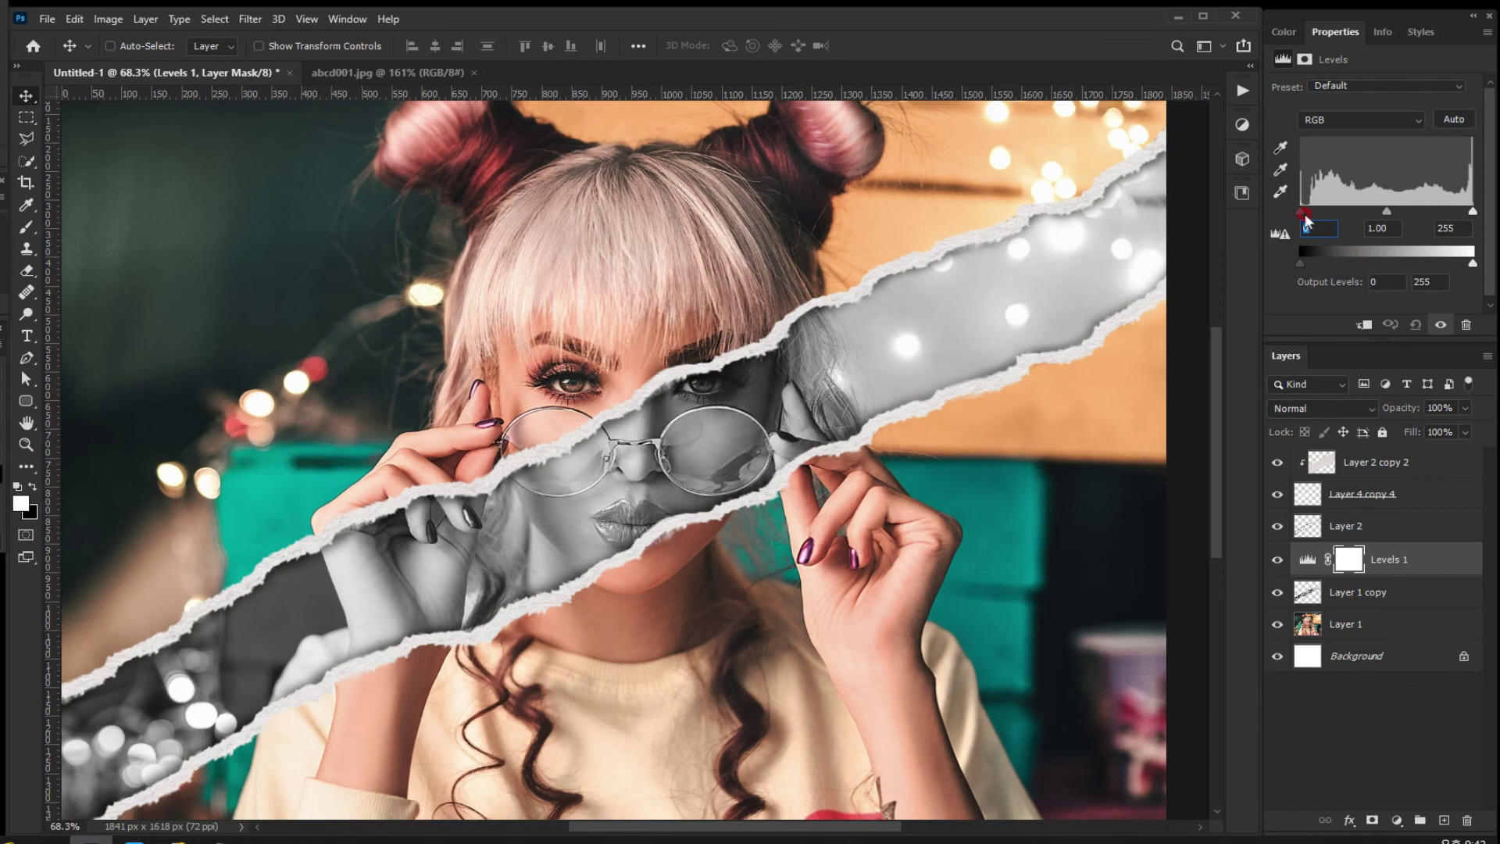
drag(1303, 216, 1315, 217)
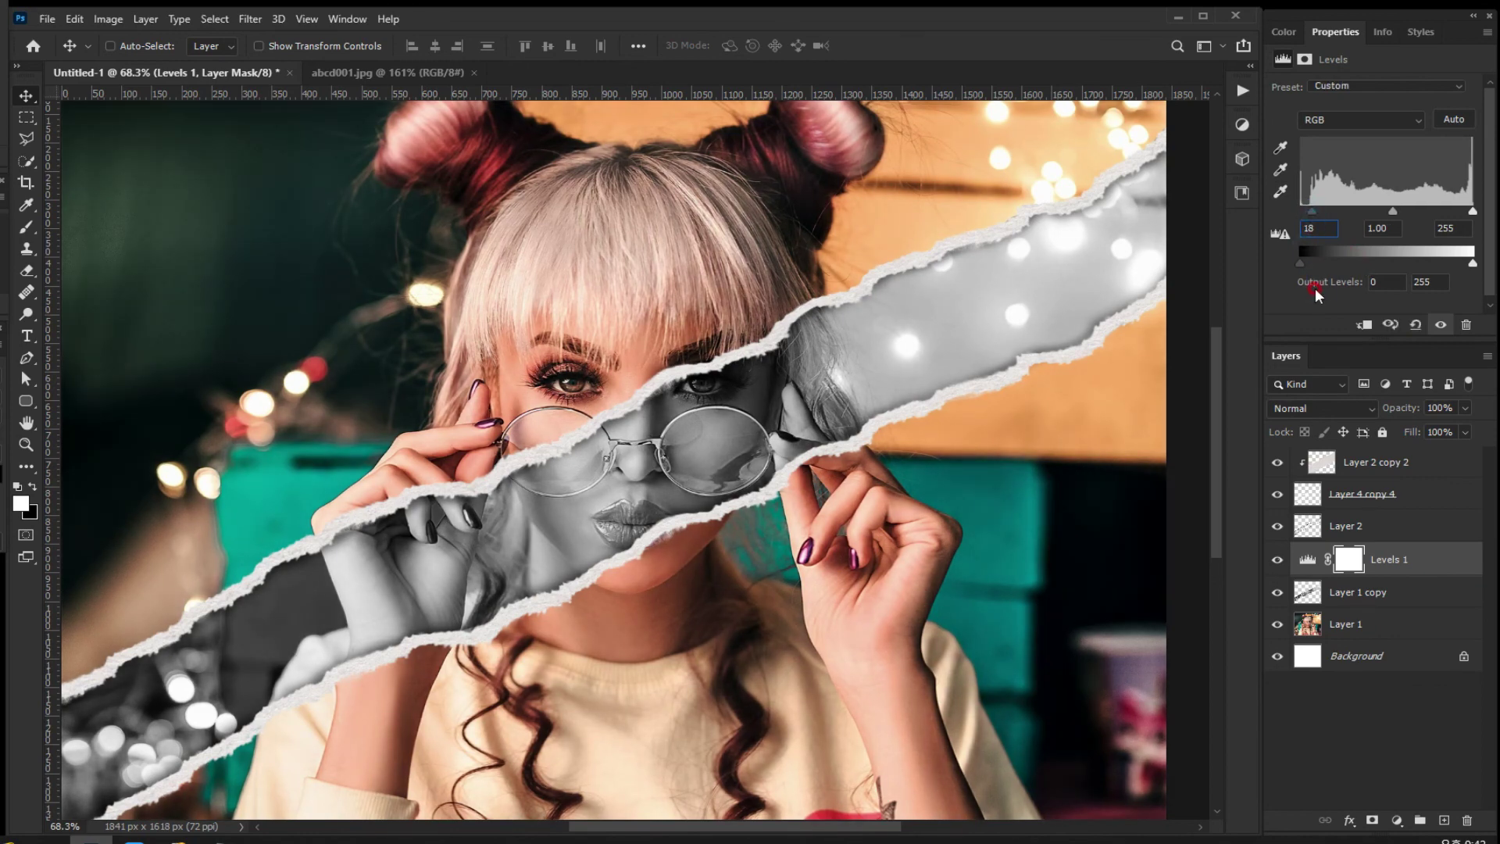
Clip the Levels adjustment to Layer 1 copy and set its shadow input level to 43.
click(1361, 321)
drag(1314, 211, 1330, 212)
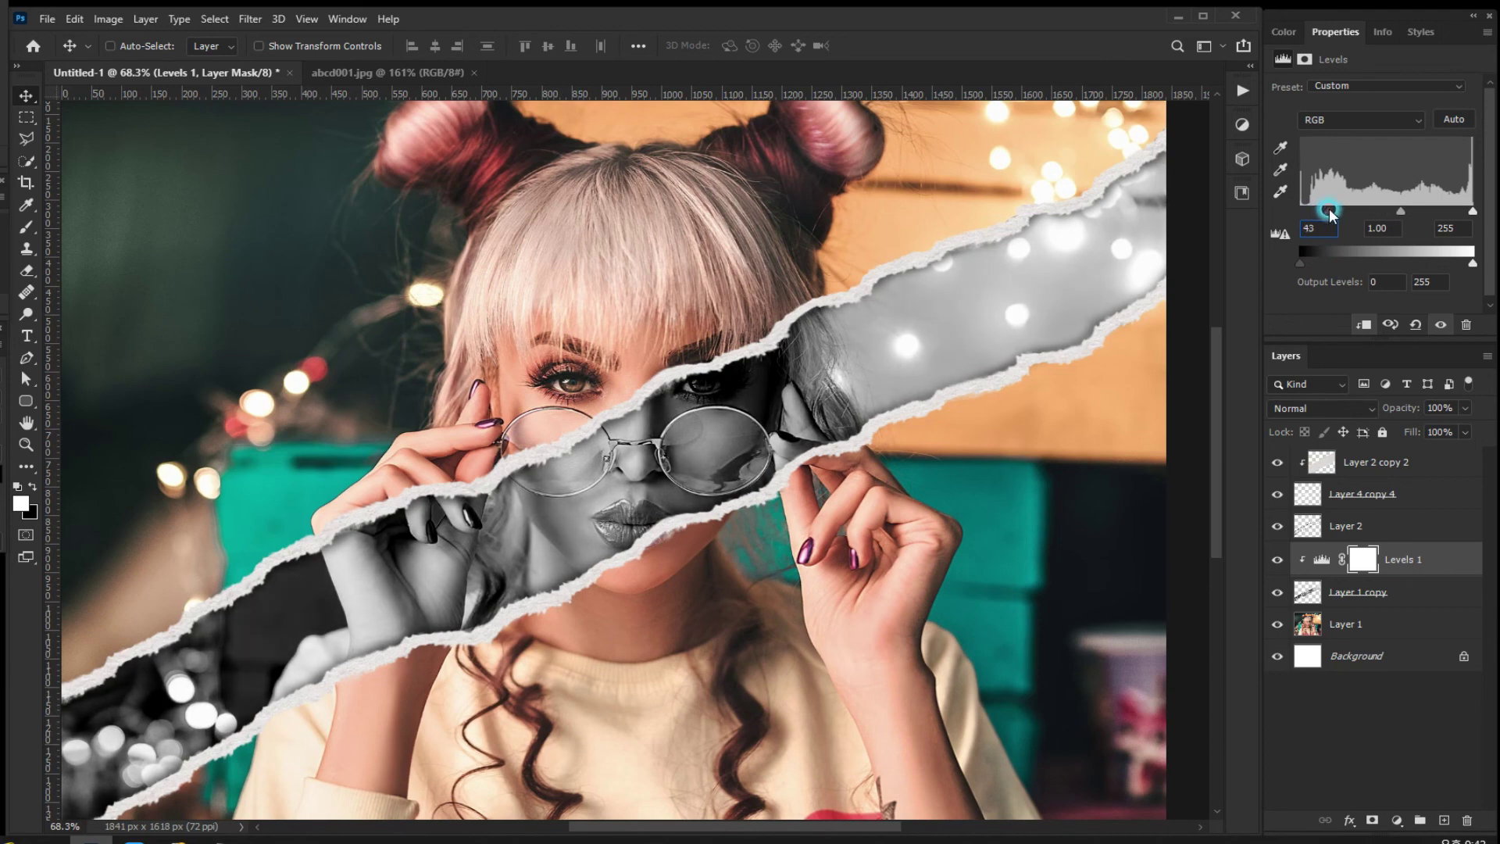
click(746, 459)
scroll(712, 454, down, 1)
scroll(702, 353, down, 1)
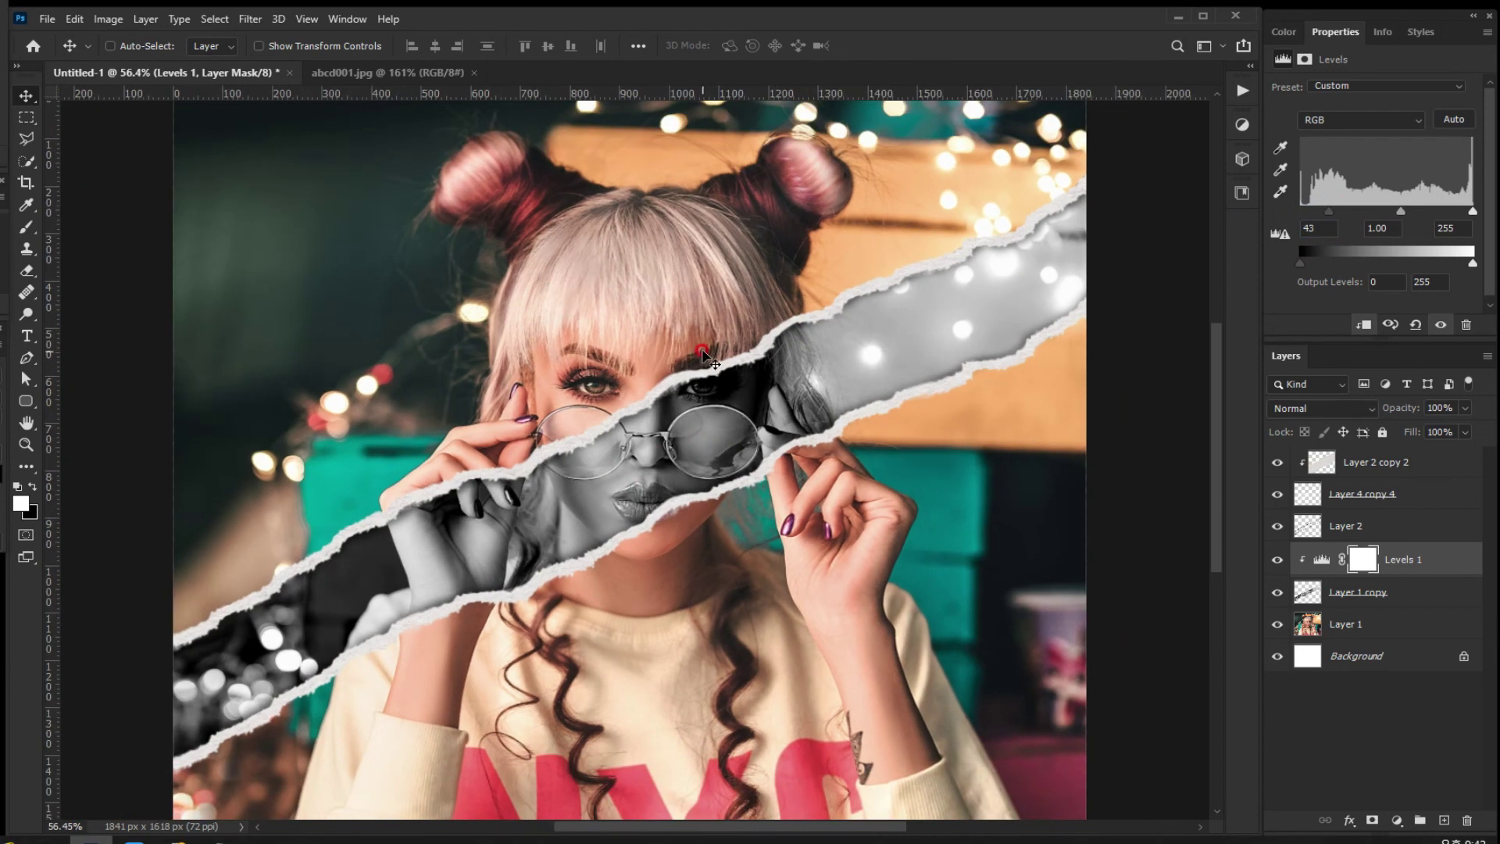
scroll(609, 389, up, 1)
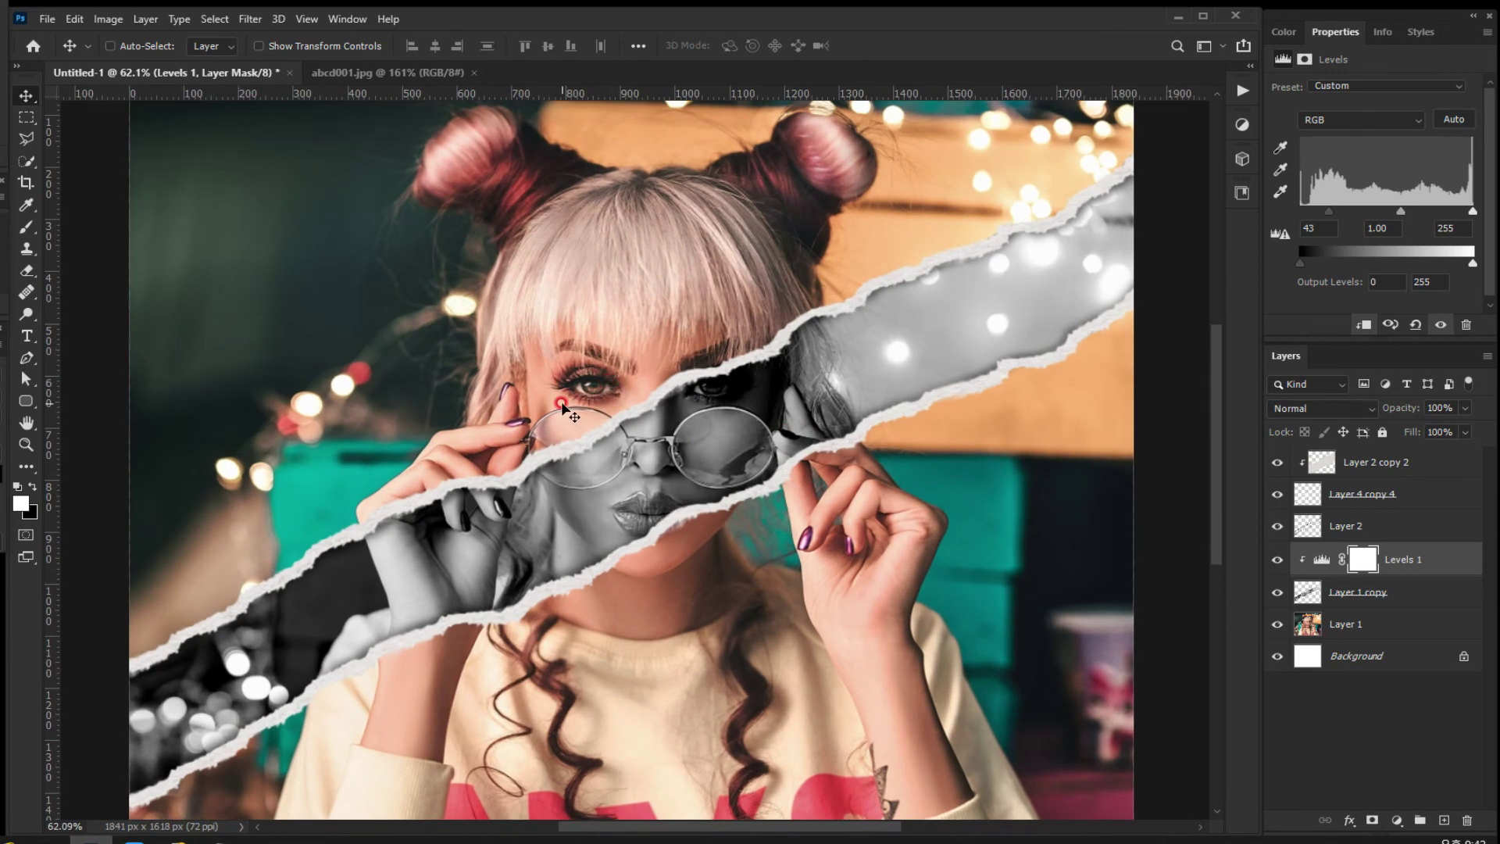
scroll(562, 404, up, 1)
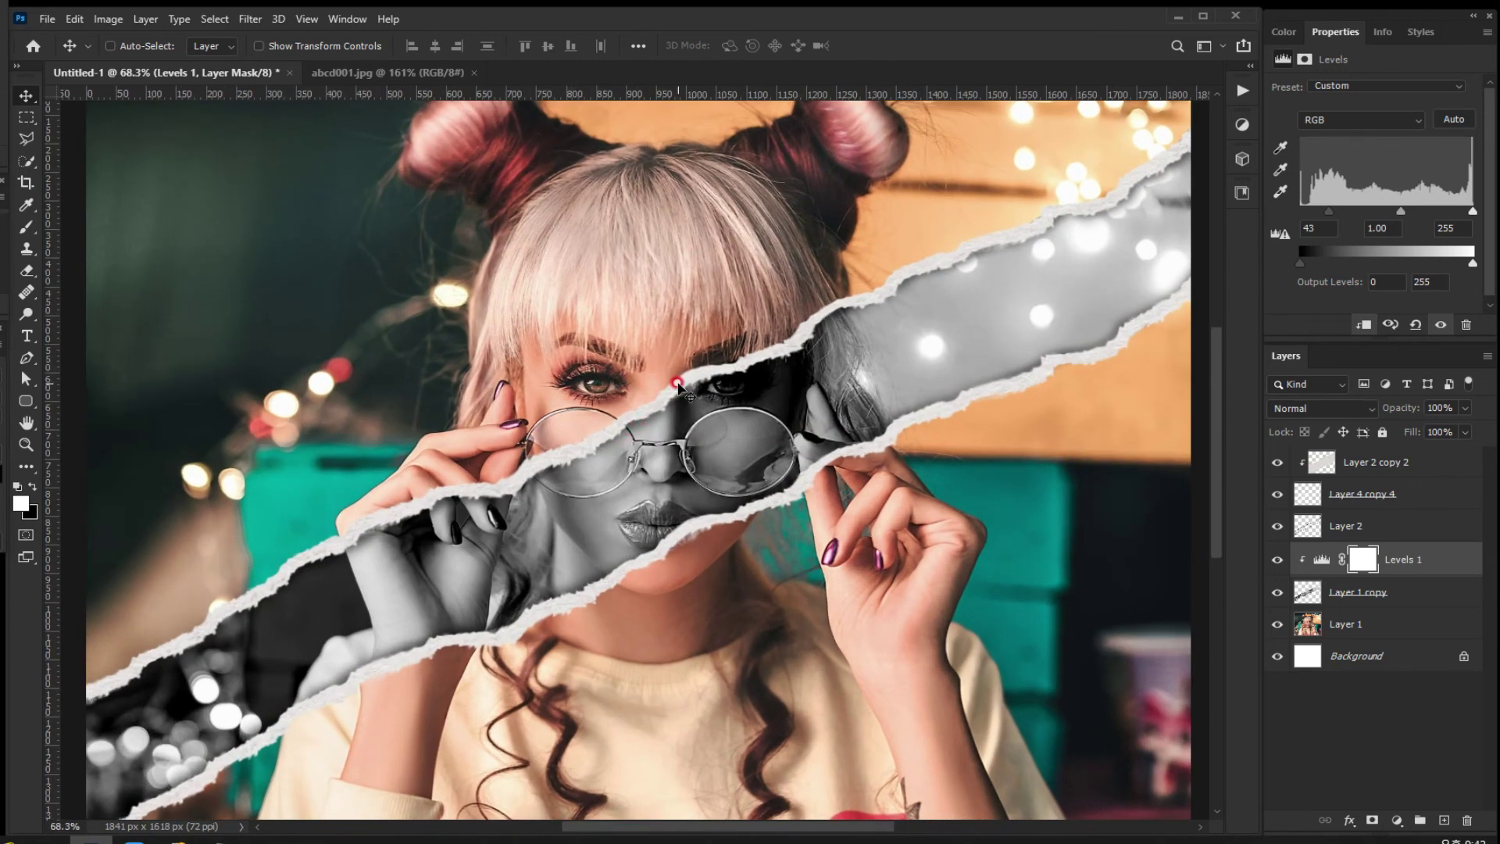